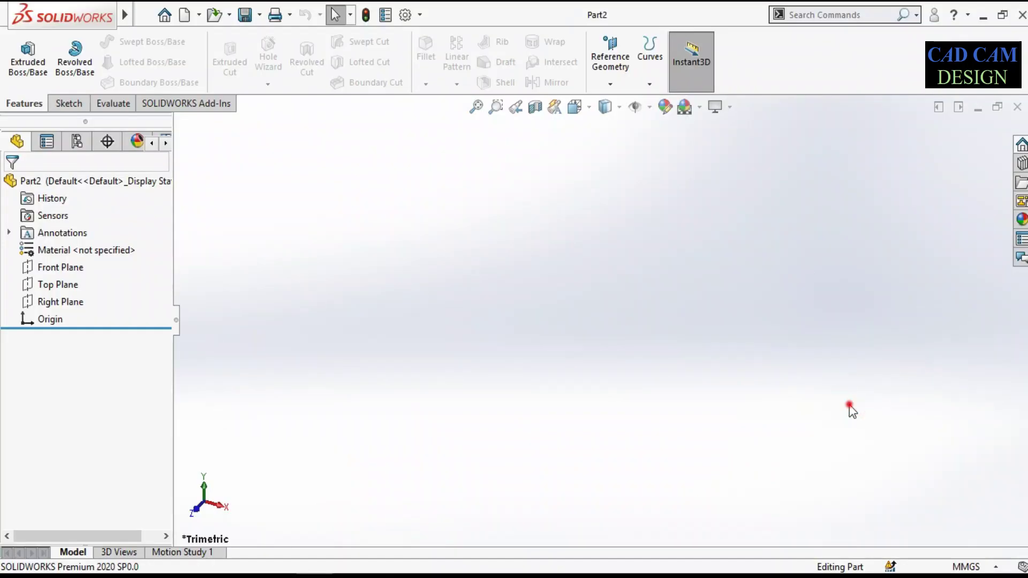
Step: Keep the part's unit system as MMGS (millimetre, gram, second)
{"action": "left_click", "coordinate": [849, 406]}
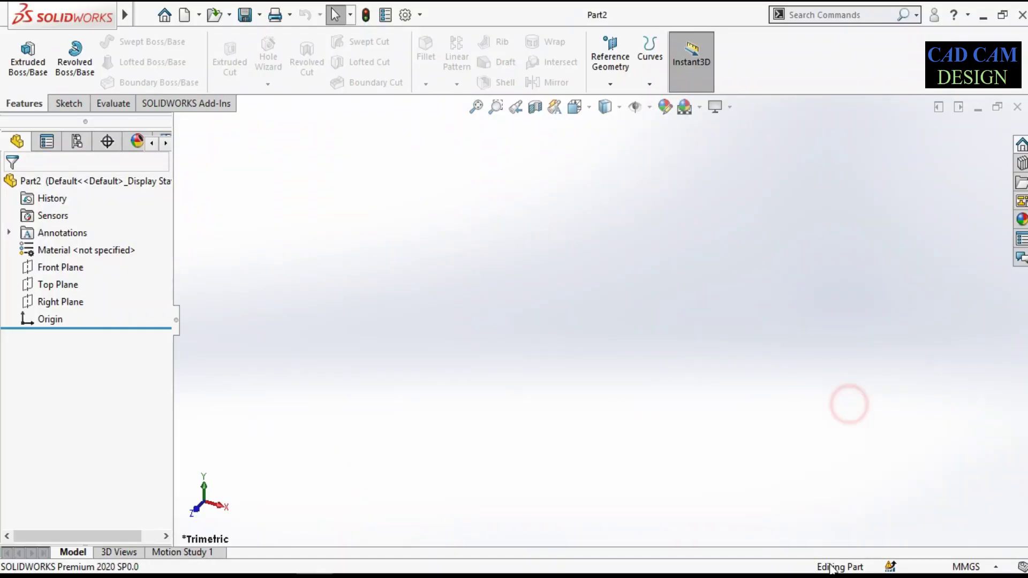
{"action": "left_click", "coordinate": [958, 566]}
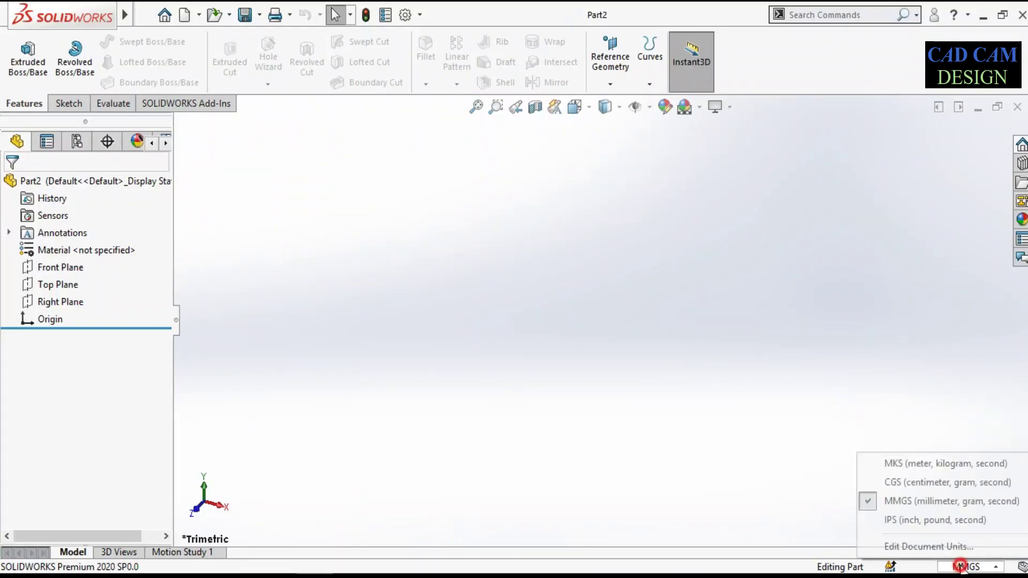
{"action": "left_click", "coordinate": [912, 502]}
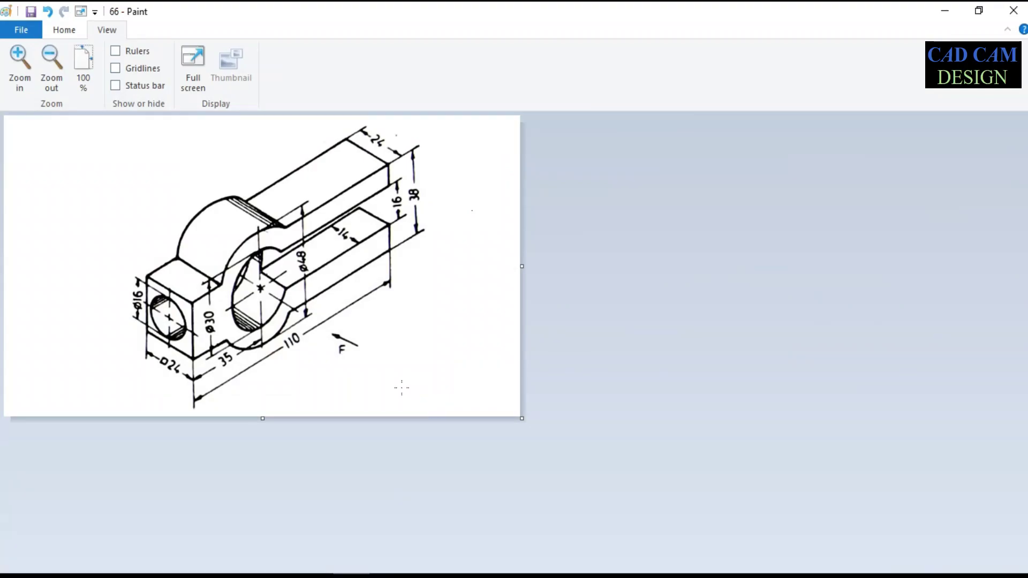
Step: Study the bracket drawing in Paint, then minimise it
{"action": "left_click", "coordinate": [76, 38]}
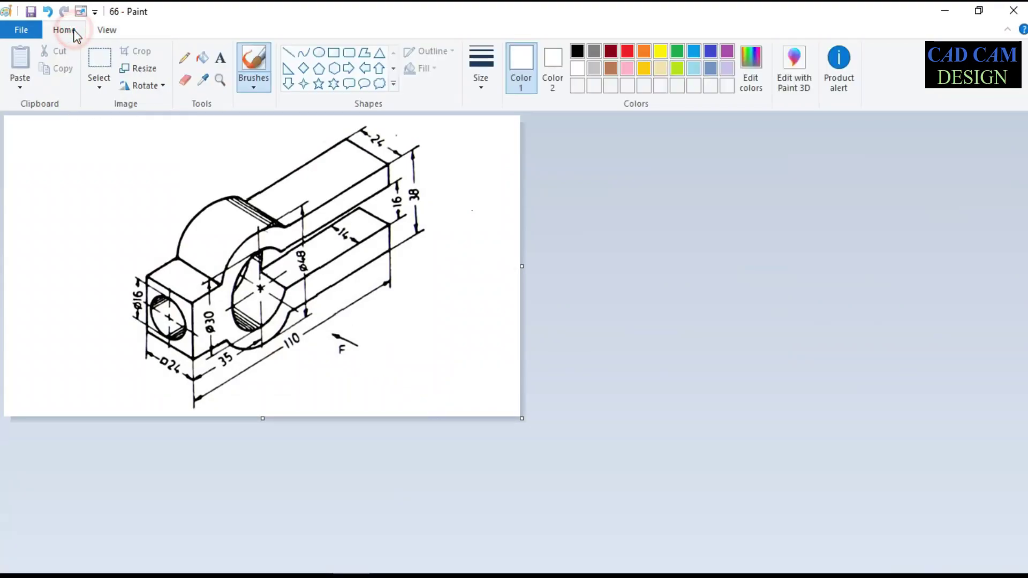
{"action": "left_click", "coordinate": [103, 37]}
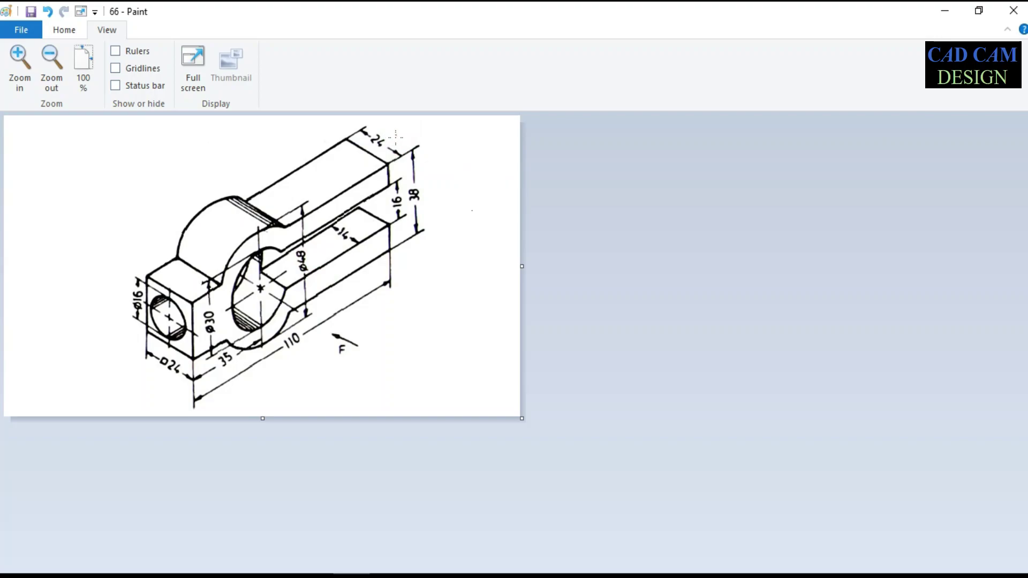
{"action": "left_click", "coordinate": [944, 11]}
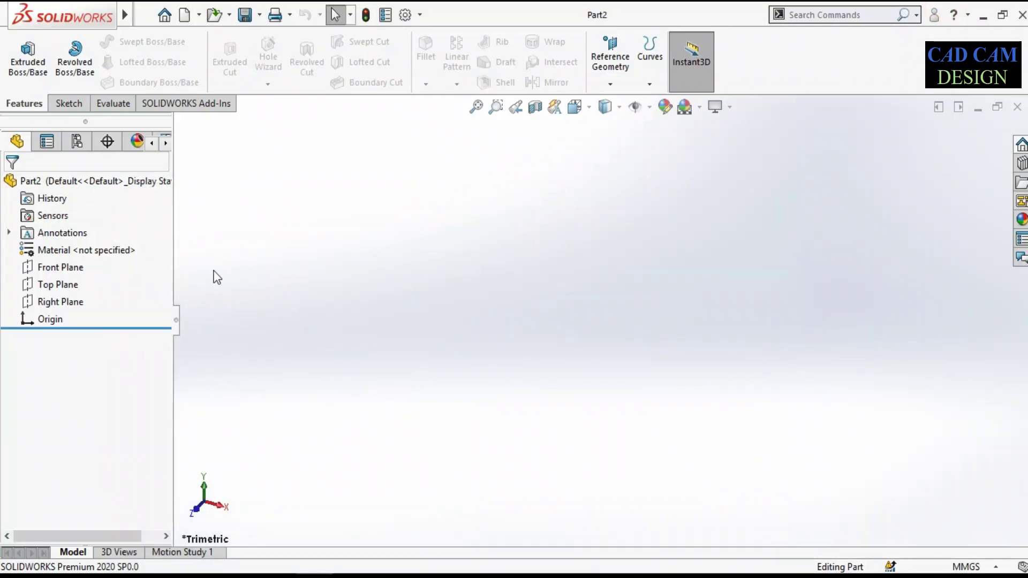
Step: Start an extrusion sketch on the Right Plane with two concentric circles at the origin
{"action": "left_click", "coordinate": [49, 303]}
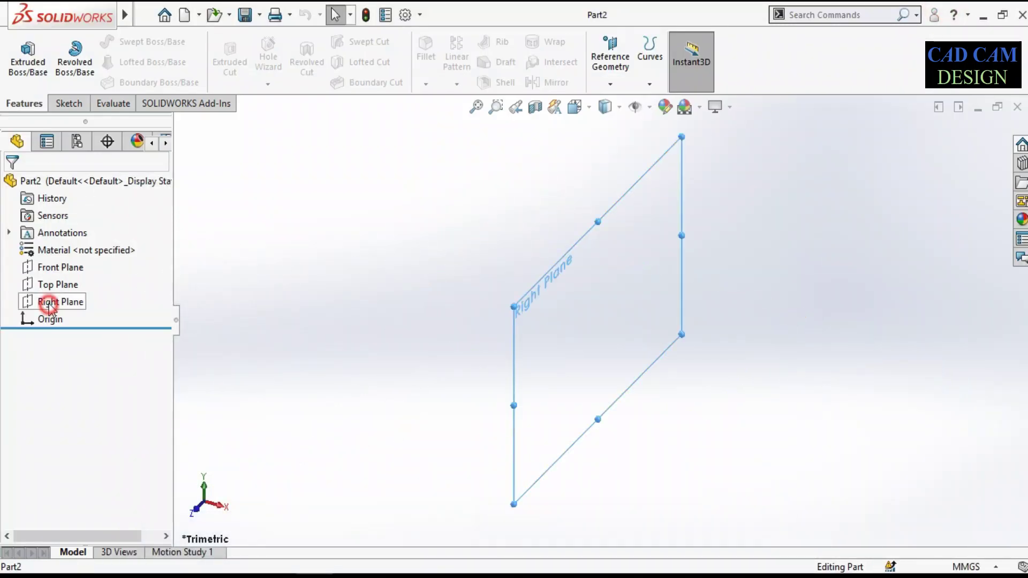
{"action": "left_click", "coordinate": [7, 50]}
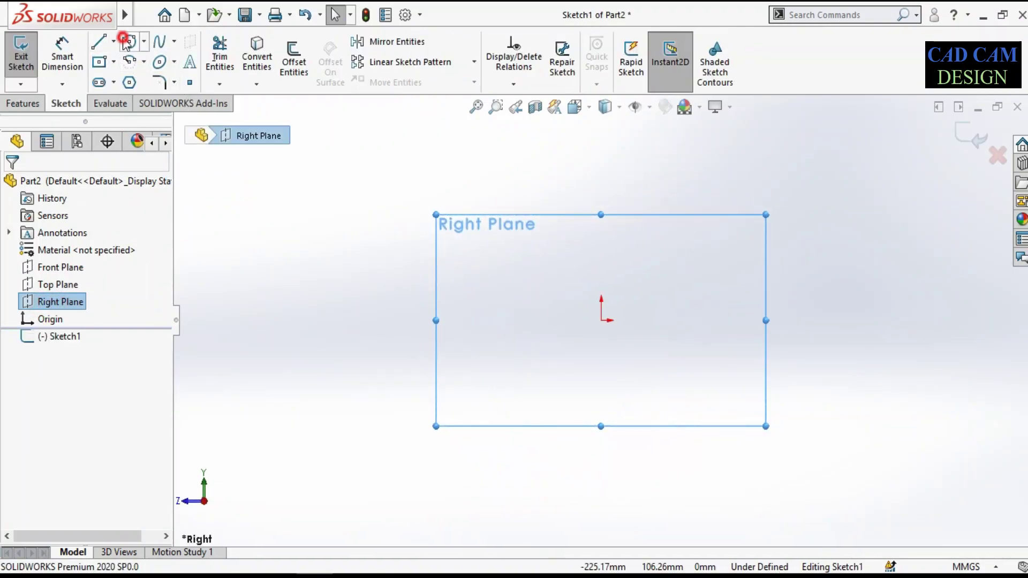
{"action": "left_click", "coordinate": [126, 42]}
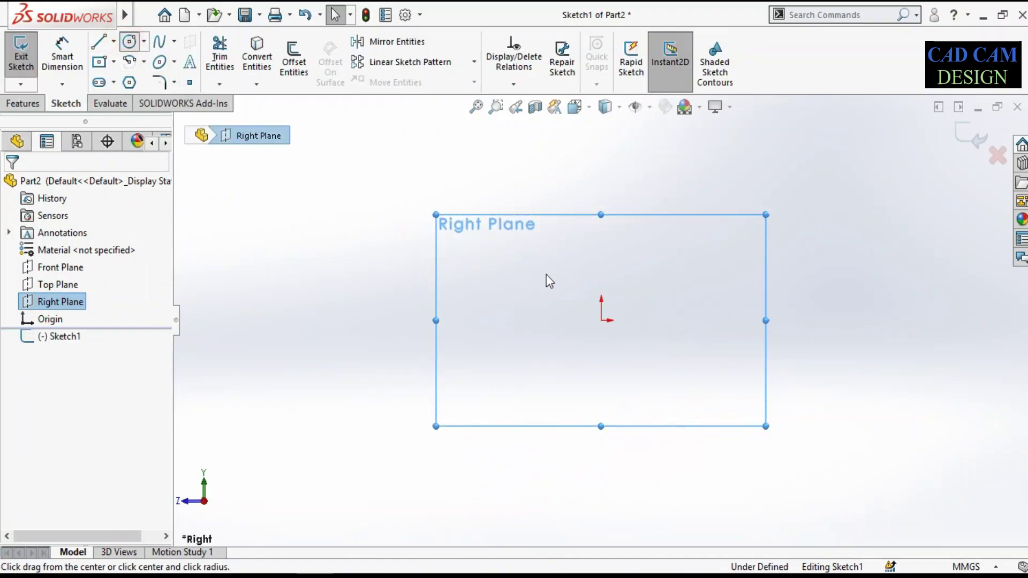
{"action": "left_click", "coordinate": [601, 321]}
{"action": "left_click", "coordinate": [581, 373]}
{"action": "left_click", "coordinate": [601, 321]}
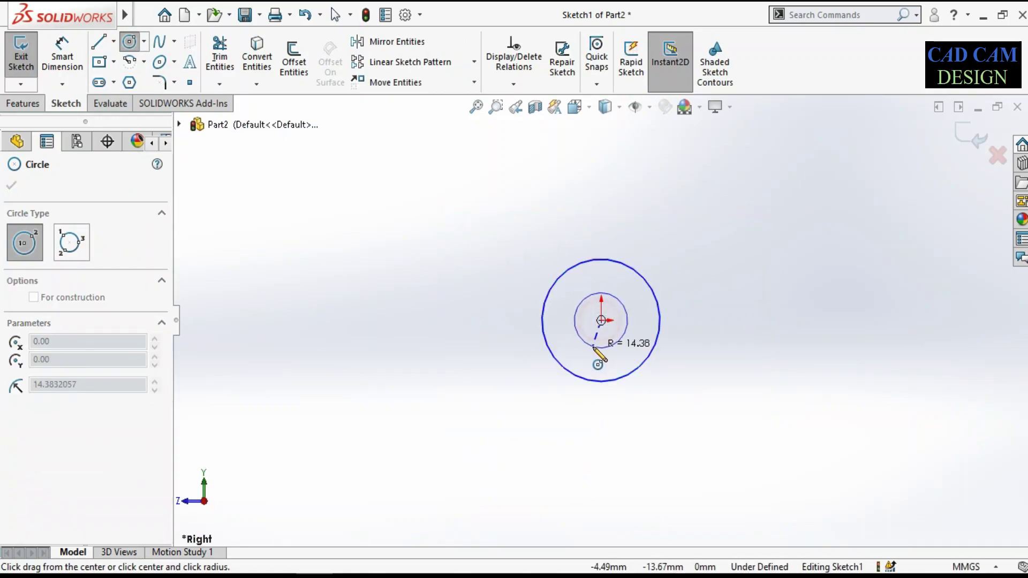
{"action": "left_click", "coordinate": [593, 347]}
Step: Dimension the inner circle Ø30 and the outer circle Ø48
{"action": "right_click_drag", "start_coordinate": [516, 448], "coordinate": [585, 287]}
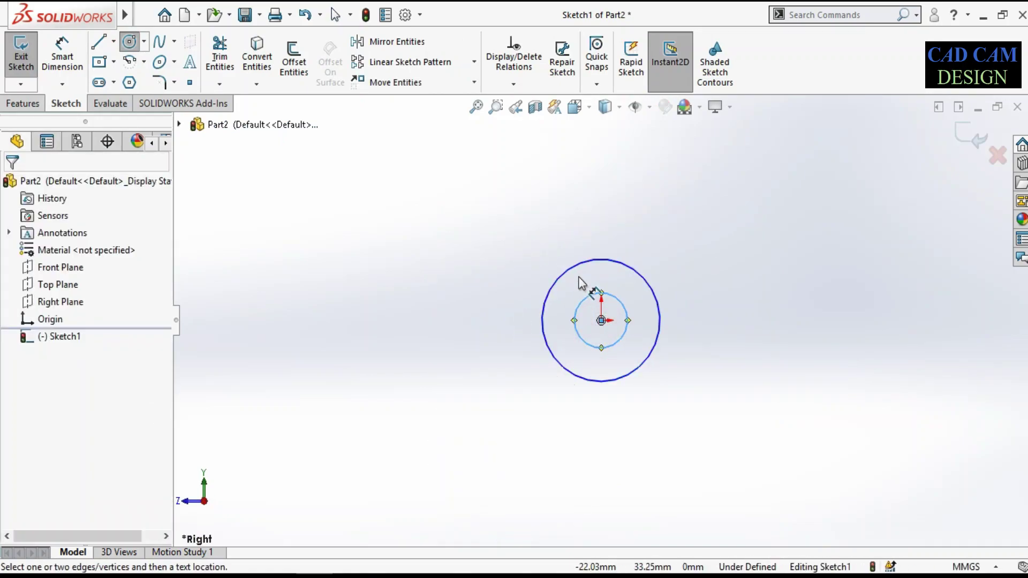
{"action": "left_click", "coordinate": [615, 300]}
{"action": "left_click", "coordinate": [722, 271]}
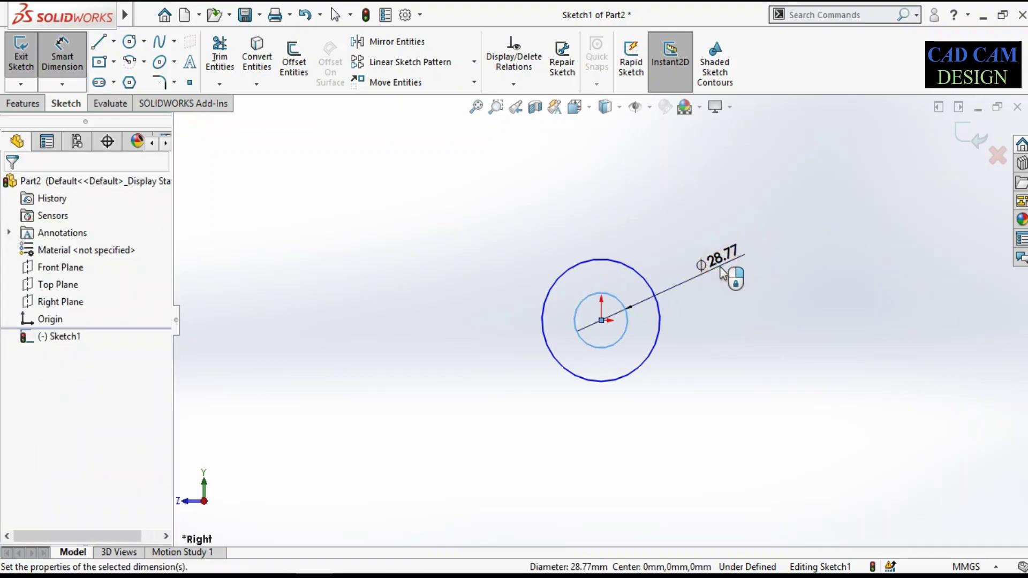
{"action": "type", "text": "30"}
{"action": "key", "text": "Return"}
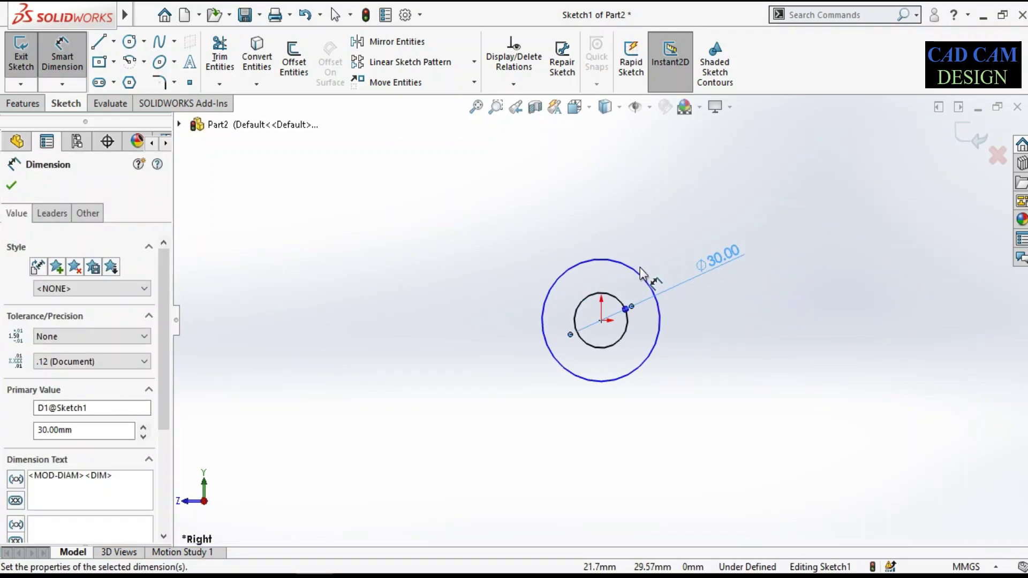
{"action": "left_click", "coordinate": [641, 270]}
{"action": "left_click", "coordinate": [706, 329]}
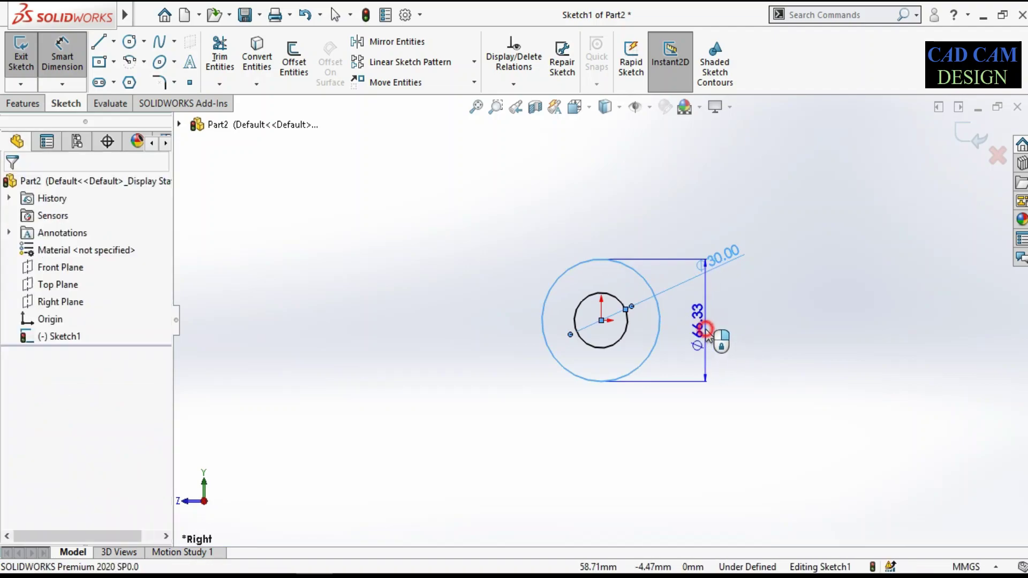
{"action": "type", "text": "48"}
{"action": "key", "text": "Return"}
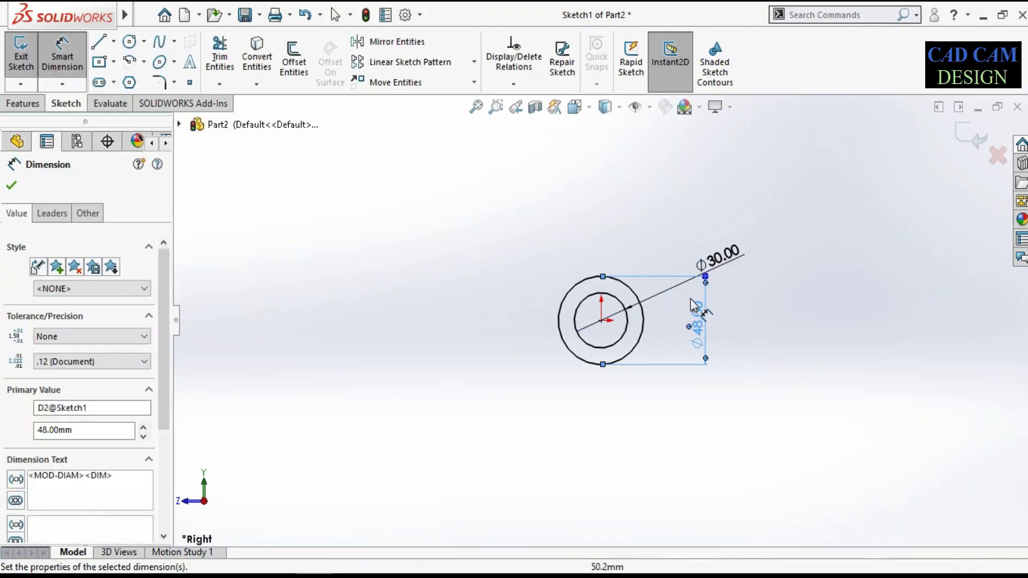
{"action": "left_click", "coordinate": [966, 134]}
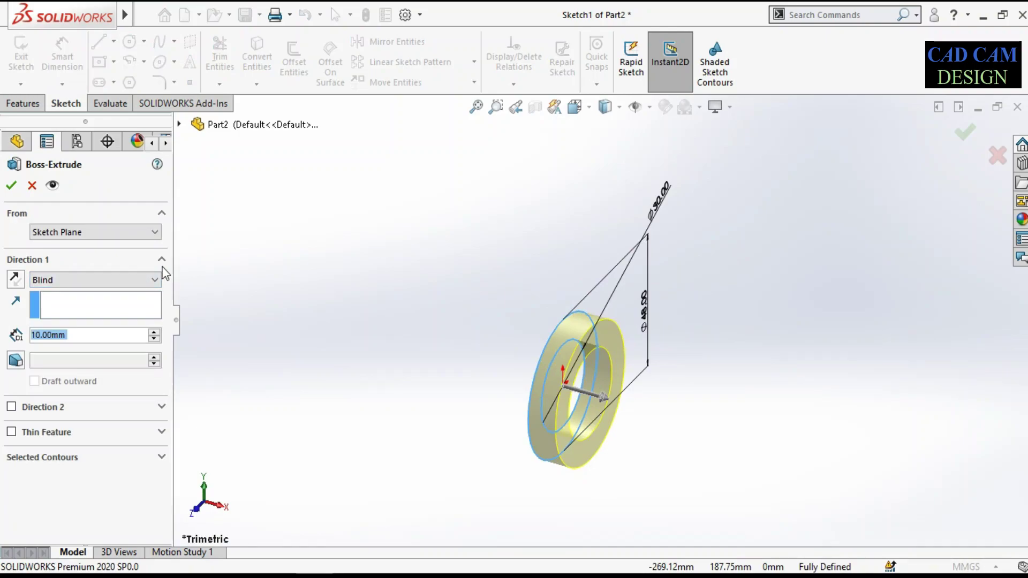
Step: Extrude the ring sketch Mid Plane to a 24 mm depth
{"action": "left_click", "coordinate": [149, 279]}
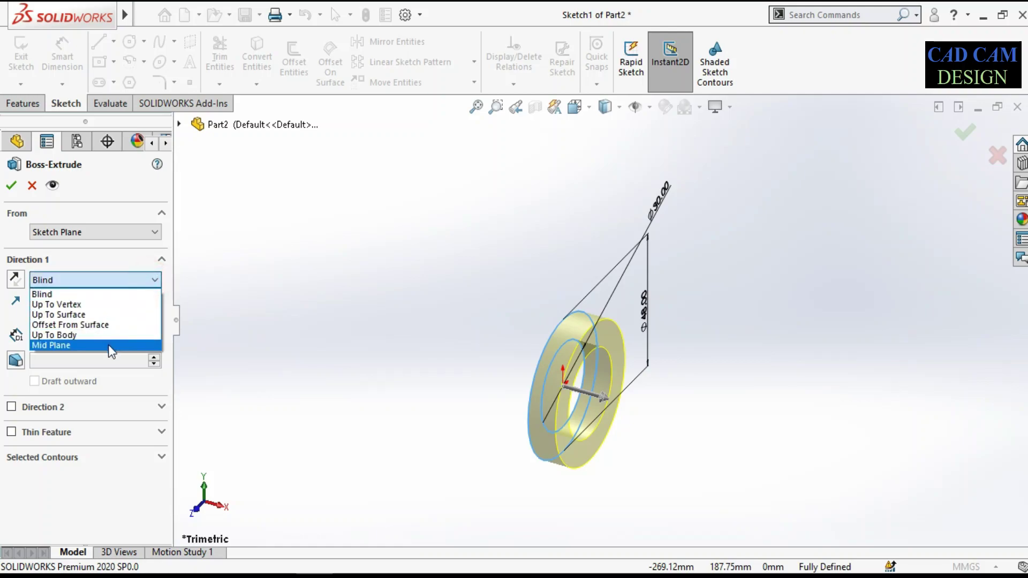
{"action": "left_click", "coordinate": [107, 347]}
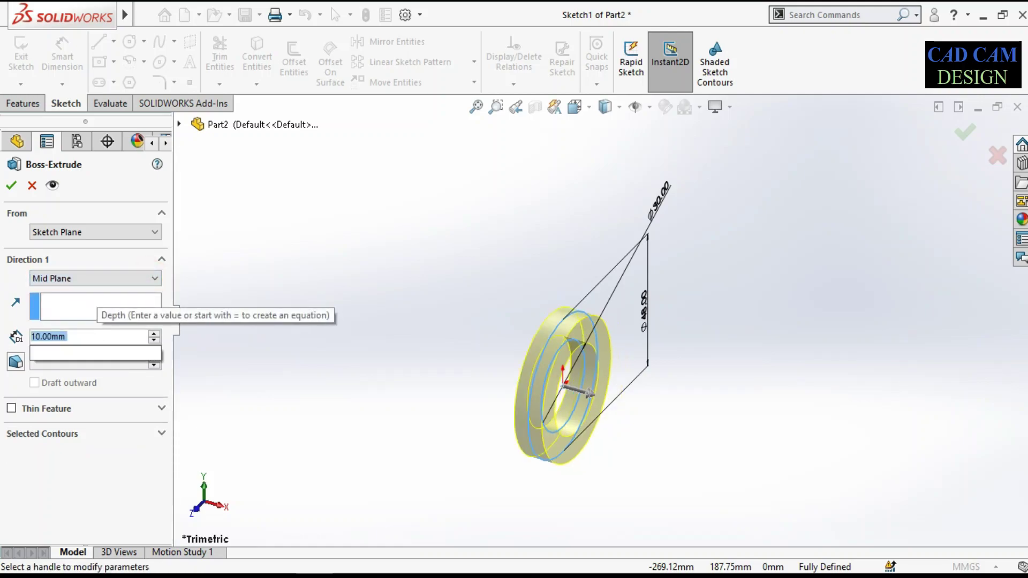
{"action": "type", "text": "24"}
{"action": "key", "text": "Return"}
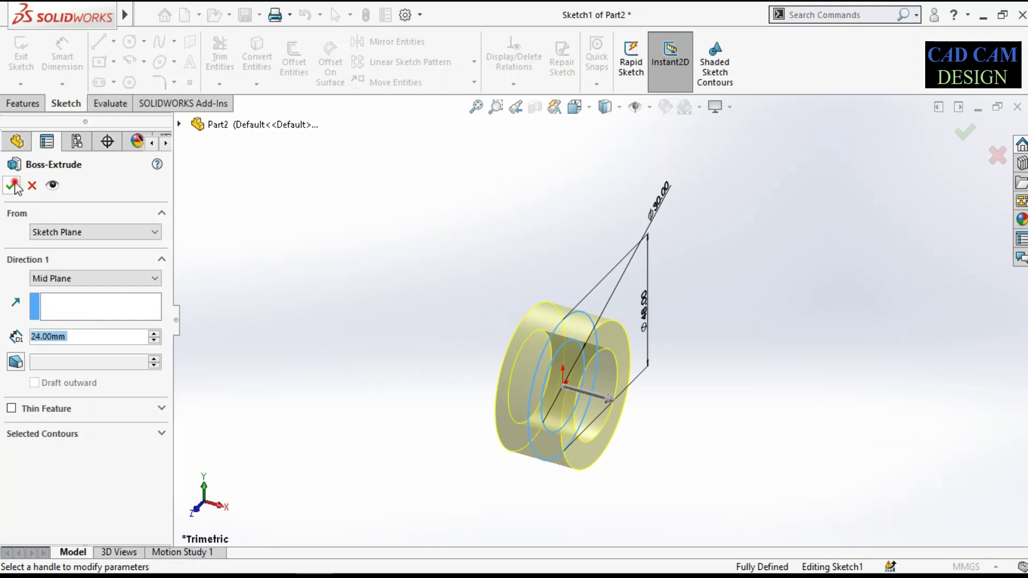
{"action": "left_click", "coordinate": [10, 185]}
Step: Inspect the new ring and select the Front Plane
{"action": "middle_click_drag", "start_coordinate": [427, 423], "coordinate": [413, 372]}
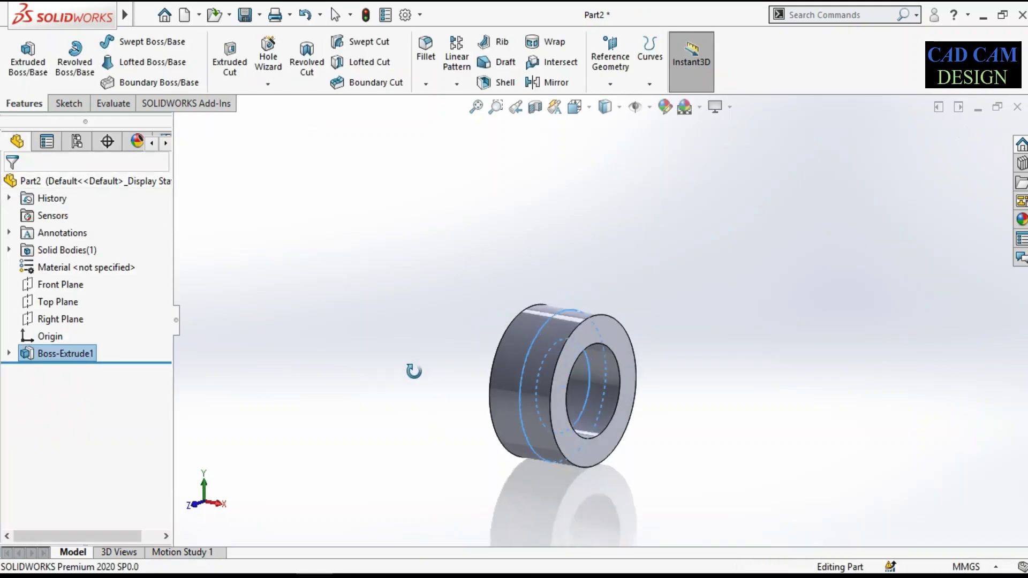
{"action": "left_click", "coordinate": [376, 370]}
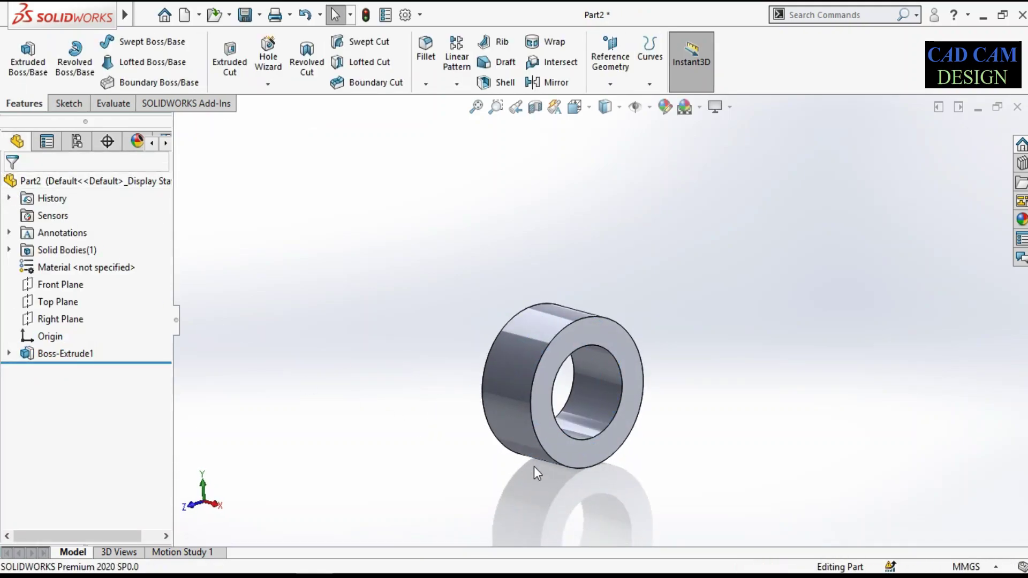
{"action": "scroll", "coordinate": [534, 467], "scroll_direction": "down", "scroll_amount": 2}
{"action": "scroll", "coordinate": [535, 445], "scroll_direction": "down", "scroll_amount": 2}
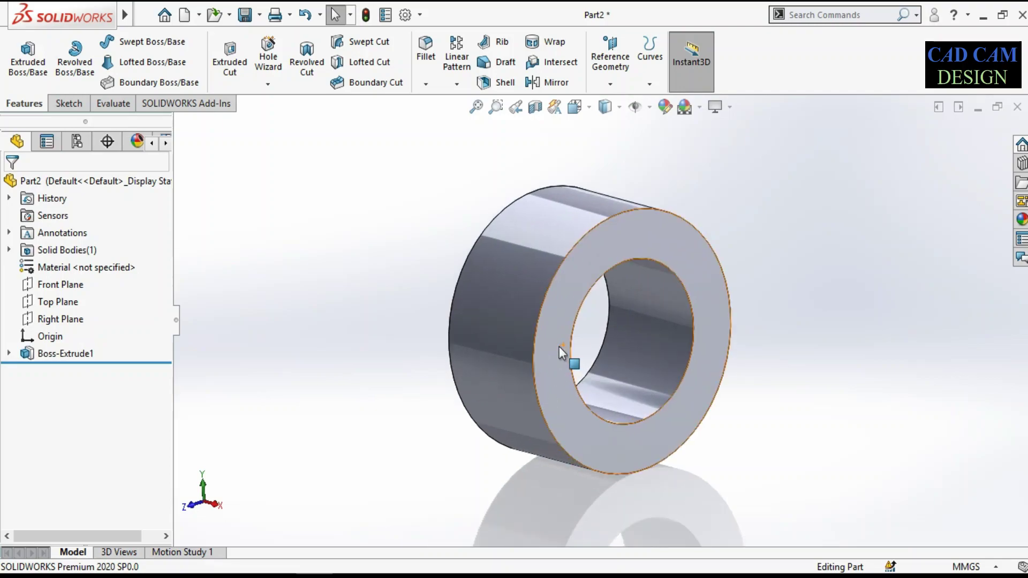
{"action": "left_click", "coordinate": [30, 283]}
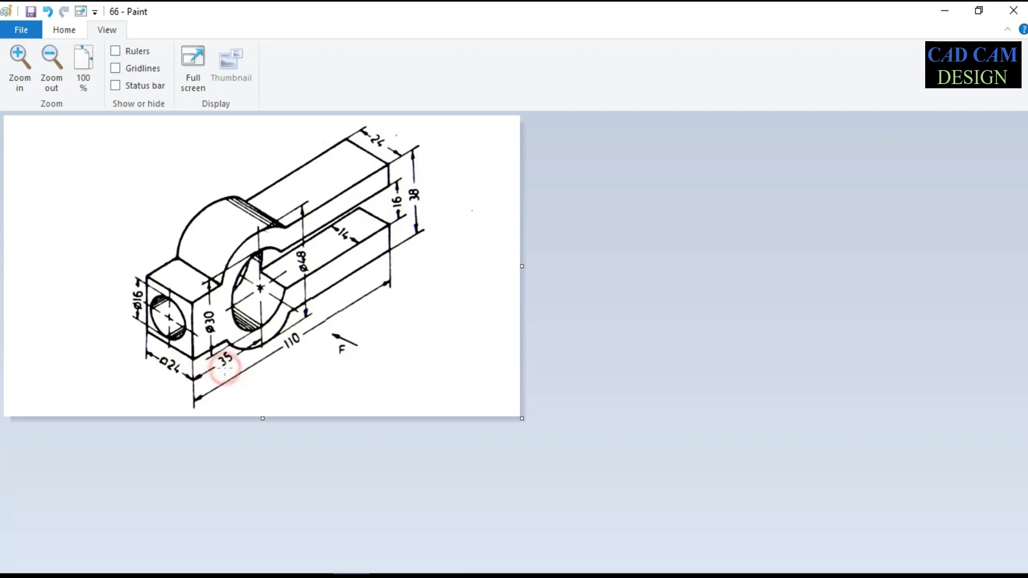
Step: Create Plane1 offset 35 mm from the Front Plane and select it
{"action": "left_click", "coordinate": [945, 11]}
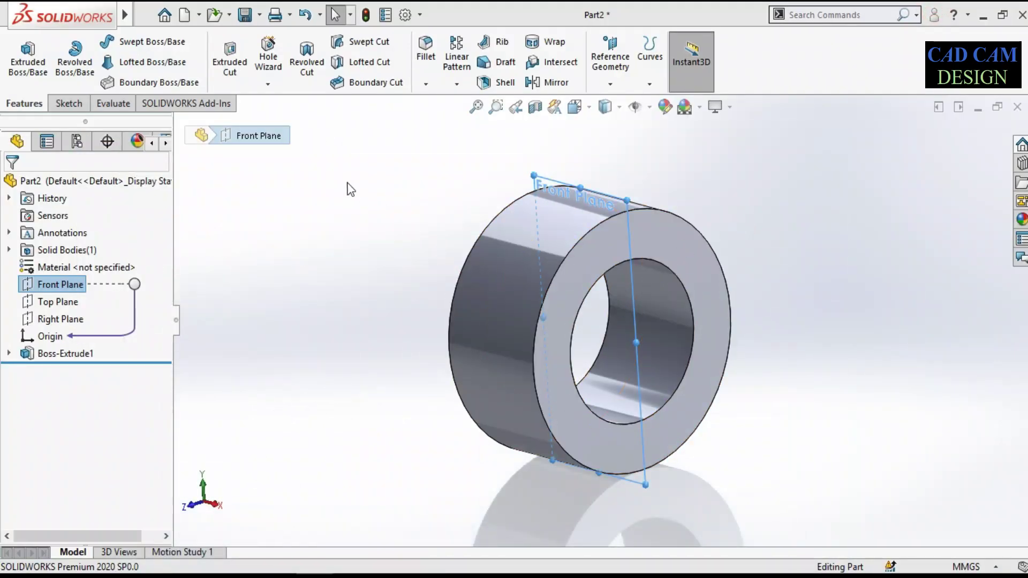
{"action": "left_click", "coordinate": [610, 62]}
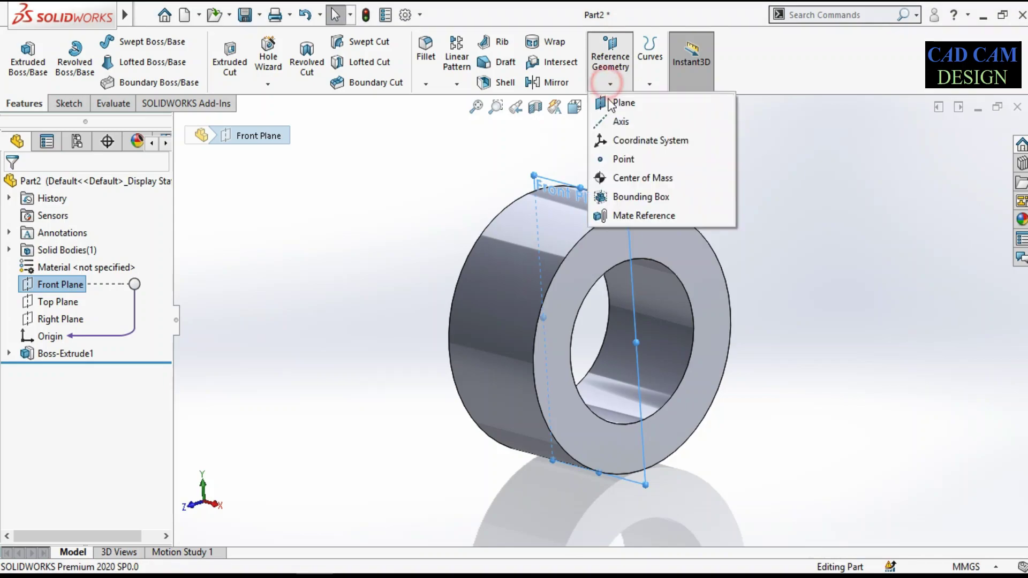
{"action": "left_click", "coordinate": [613, 102]}
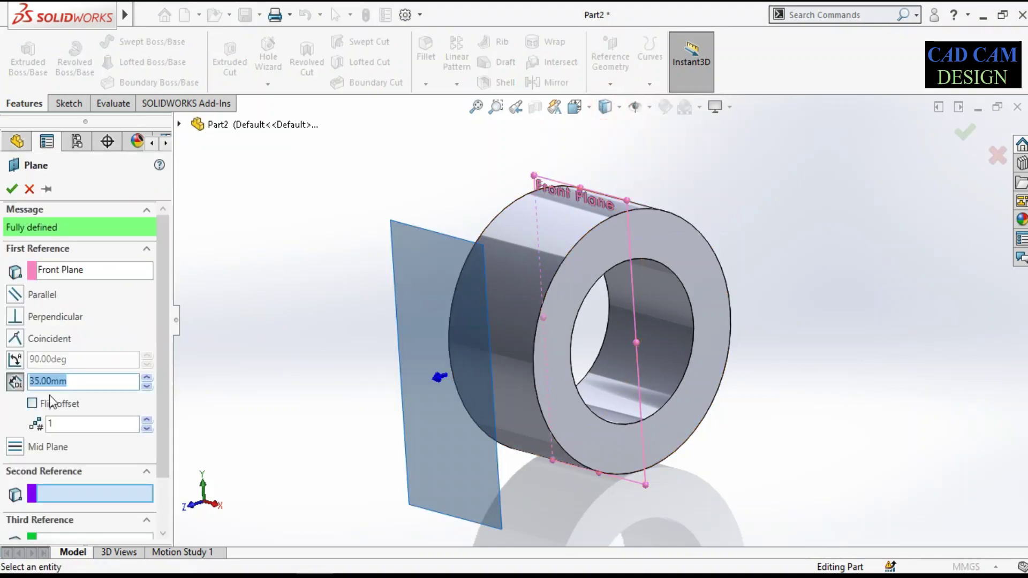
{"action": "double_click", "coordinate": [70, 380]}
{"action": "key", "text": "Return"}
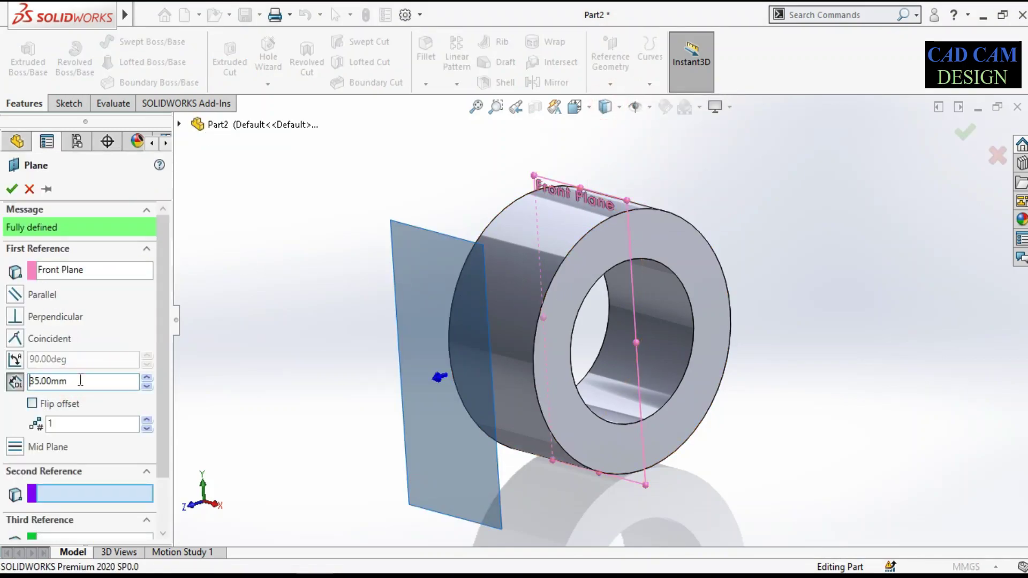
{"action": "left_click", "coordinate": [13, 189]}
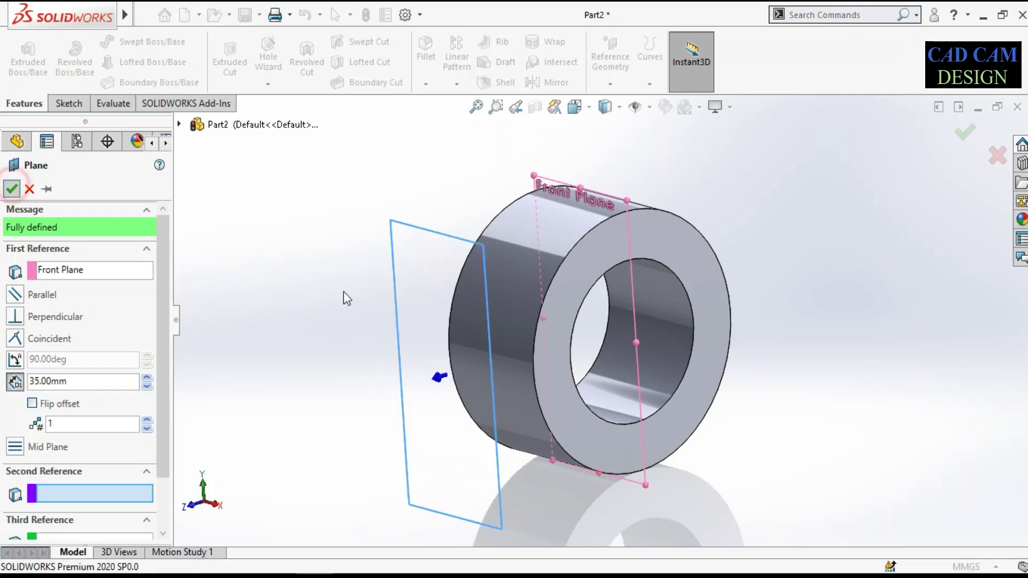
{"action": "left_click", "coordinate": [410, 228]}
Step: Sketch a centre rectangle at the origin on Plane1, viewed normal to it
{"action": "left_click", "coordinate": [32, 54]}
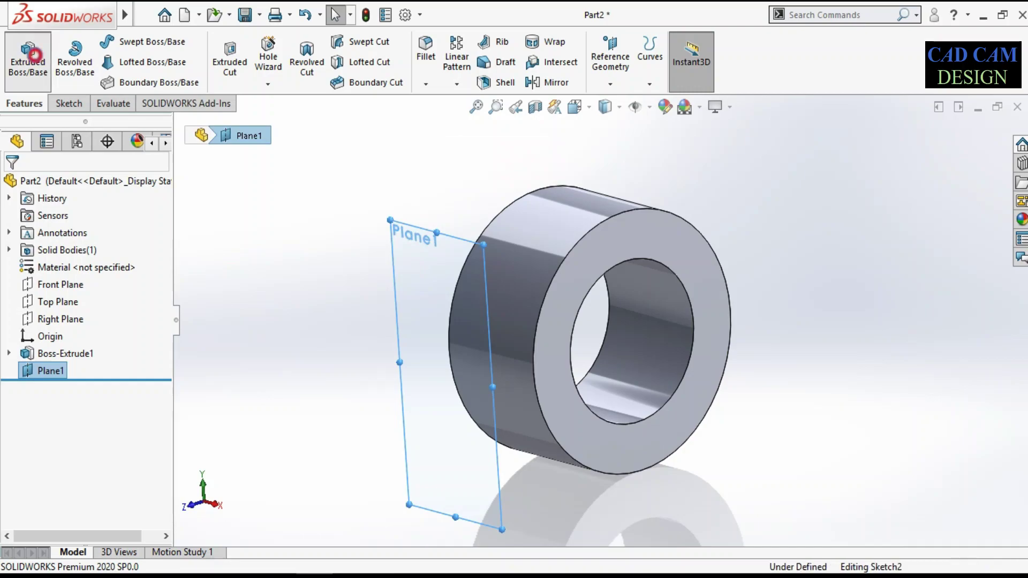
{"action": "left_click", "coordinate": [70, 392]}
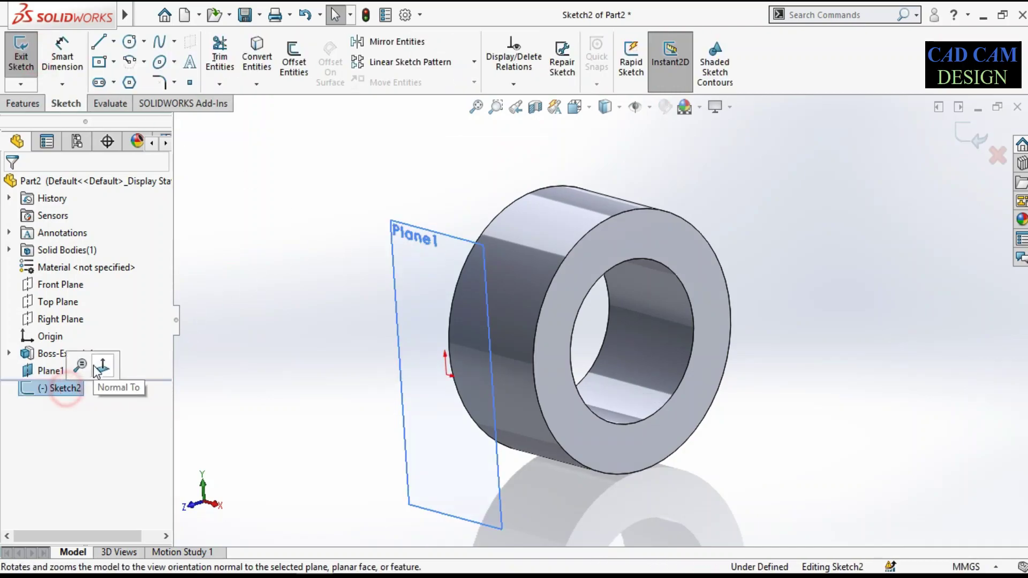
{"action": "left_click", "coordinate": [101, 367]}
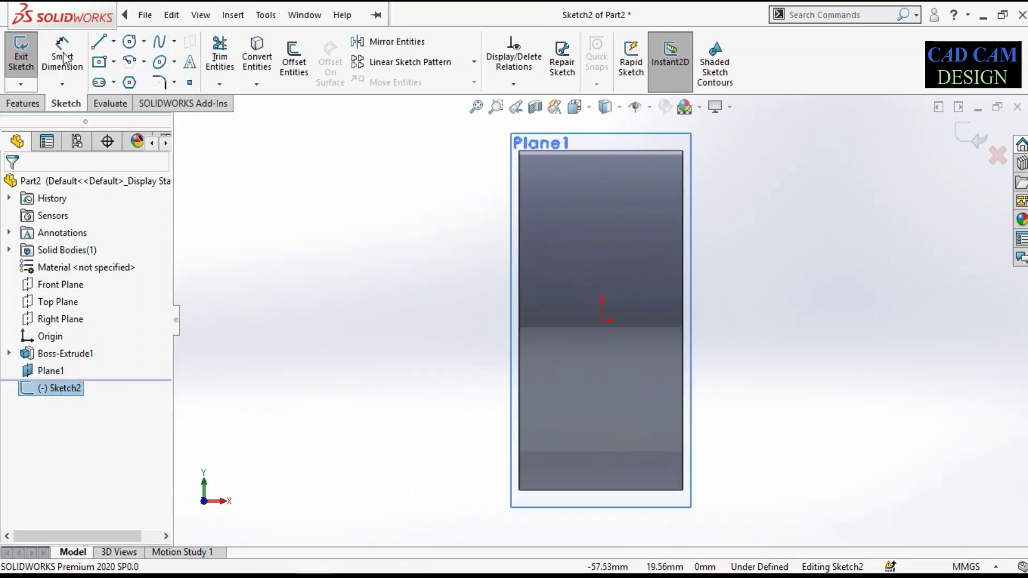
{"action": "left_click", "coordinate": [601, 320]}
{"action": "left_click", "coordinate": [628, 348]}
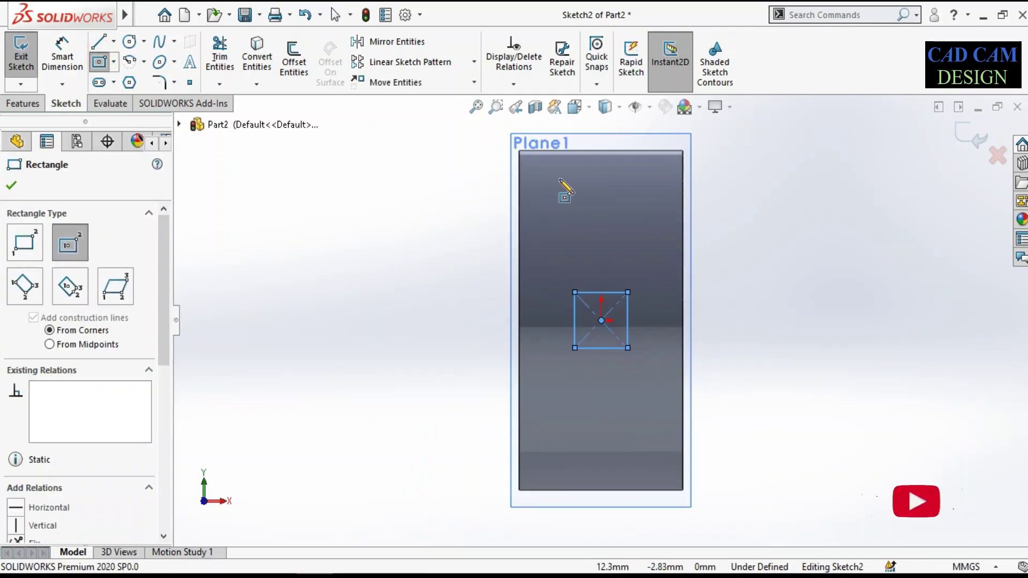
Step: Add an Equal relation so the rectangle's sides are equal
{"action": "left_click", "coordinate": [514, 84]}
{"action": "left_click", "coordinate": [514, 120]}
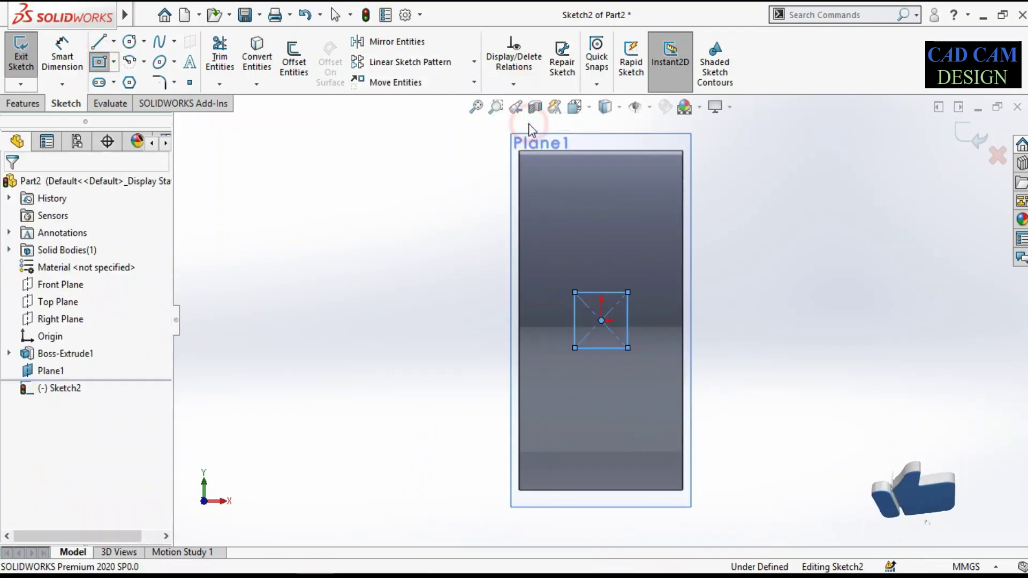
{"action": "right_click", "coordinate": [85, 262]}
{"action": "left_click", "coordinate": [75, 268]}
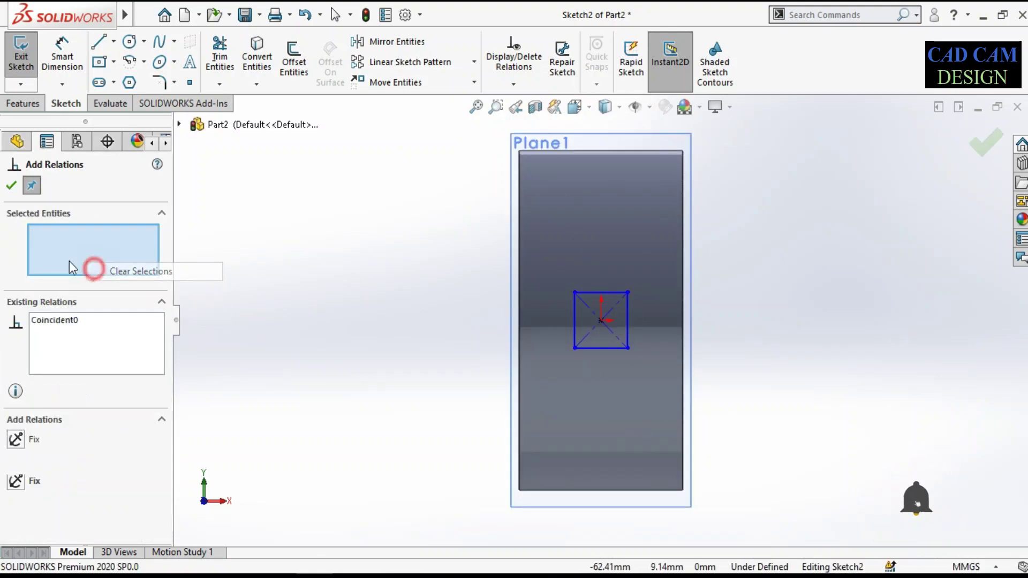
{"action": "left_click", "coordinate": [628, 328]}
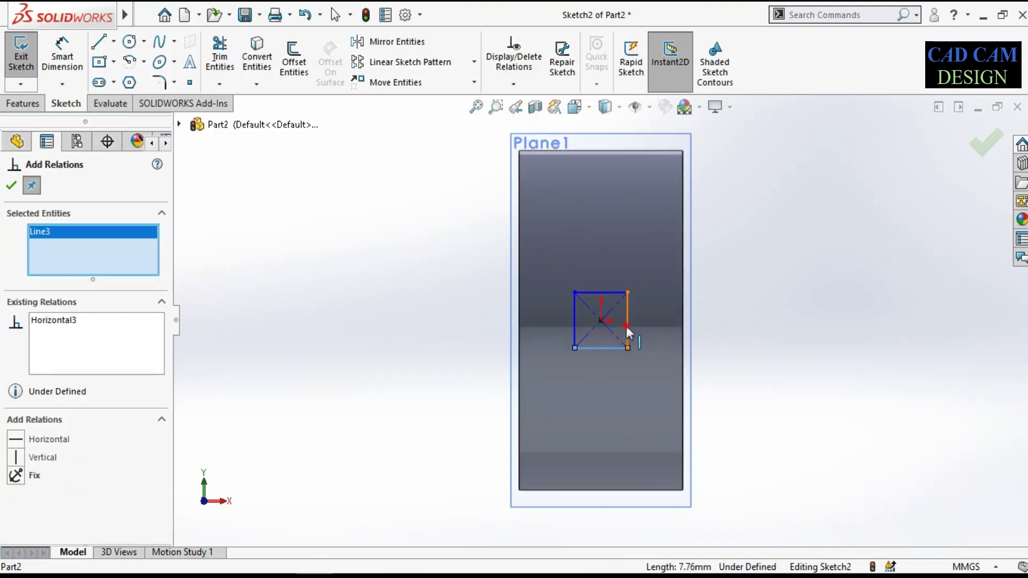
{"action": "left_click", "coordinate": [33, 530]}
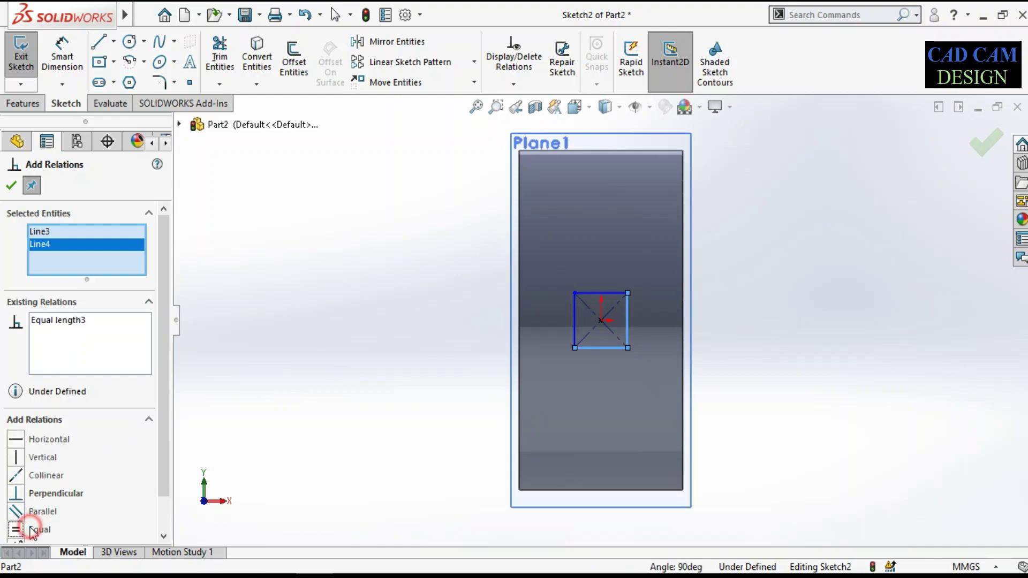
{"action": "left_click", "coordinate": [12, 186]}
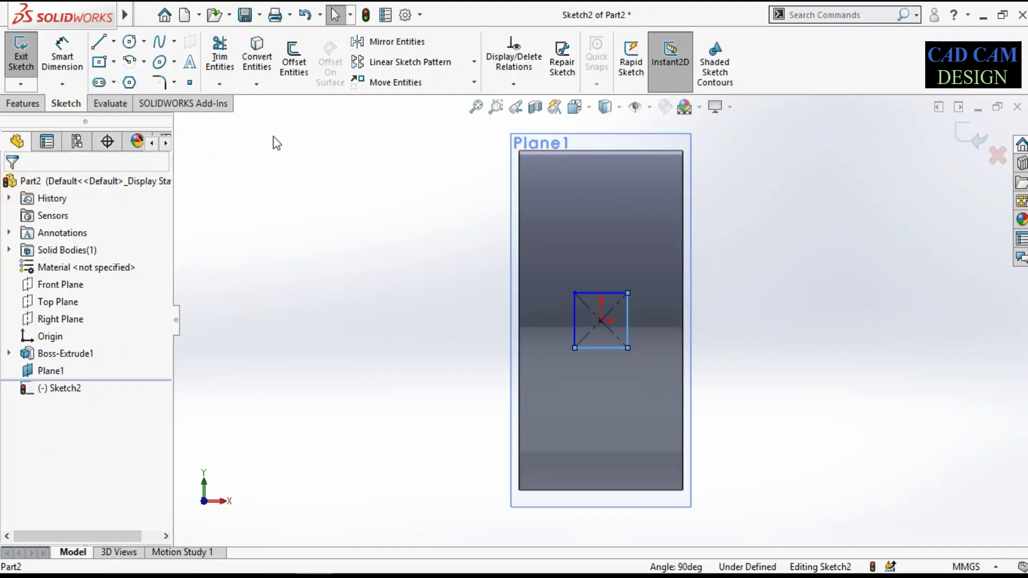
Step: Dimension the square's bottom edge to 24 mm
{"action": "left_click", "coordinate": [60, 50]}
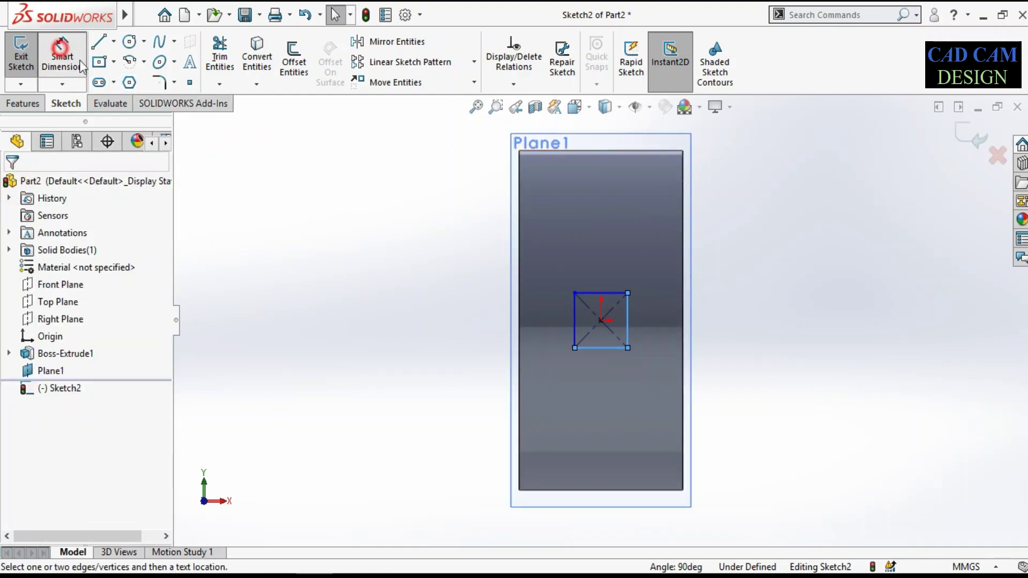
{"action": "left_click", "coordinate": [599, 348]}
{"action": "left_click", "coordinate": [584, 415]}
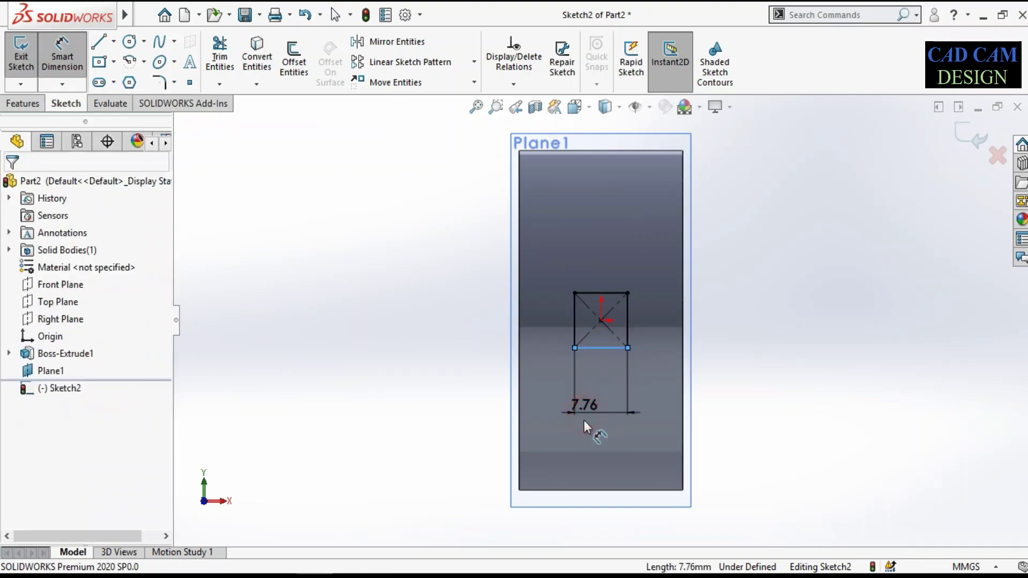
{"action": "type", "text": "24"}
{"action": "key", "text": "Return"}
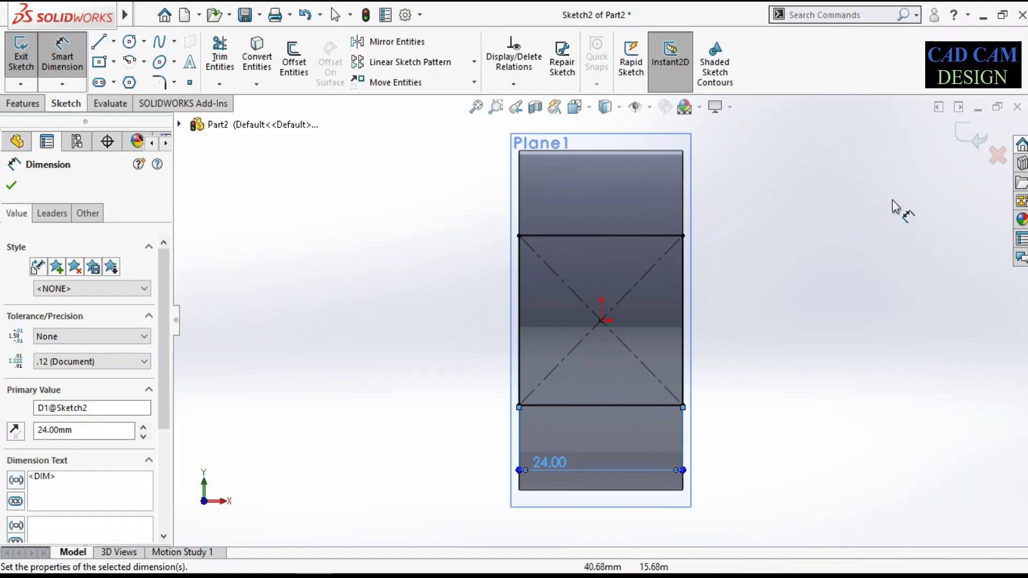
{"action": "left_click", "coordinate": [760, 304]}
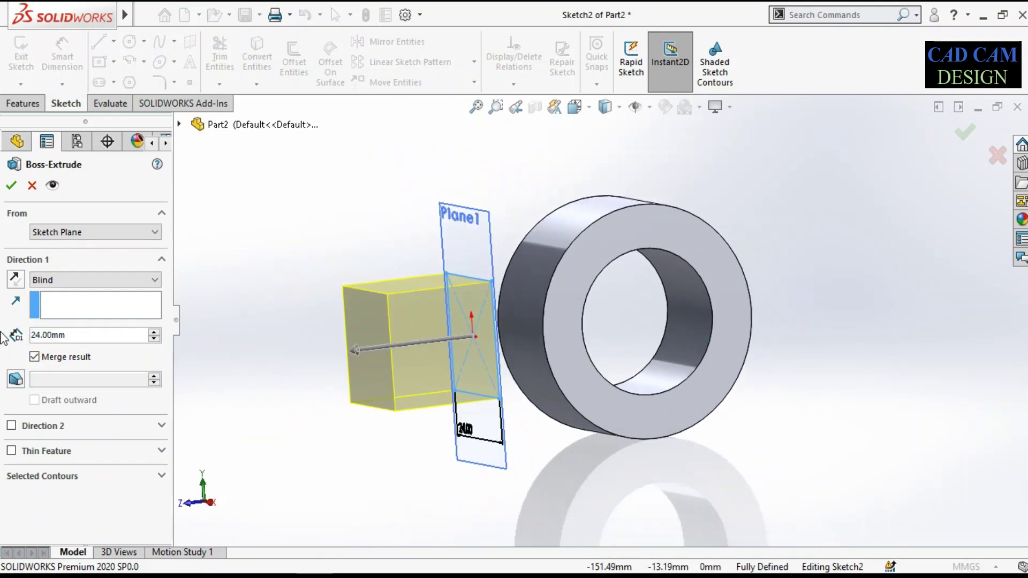
Step: Reverse the square's extrusion toward the ring and adjust its depth
{"action": "left_click", "coordinate": [16, 280]}
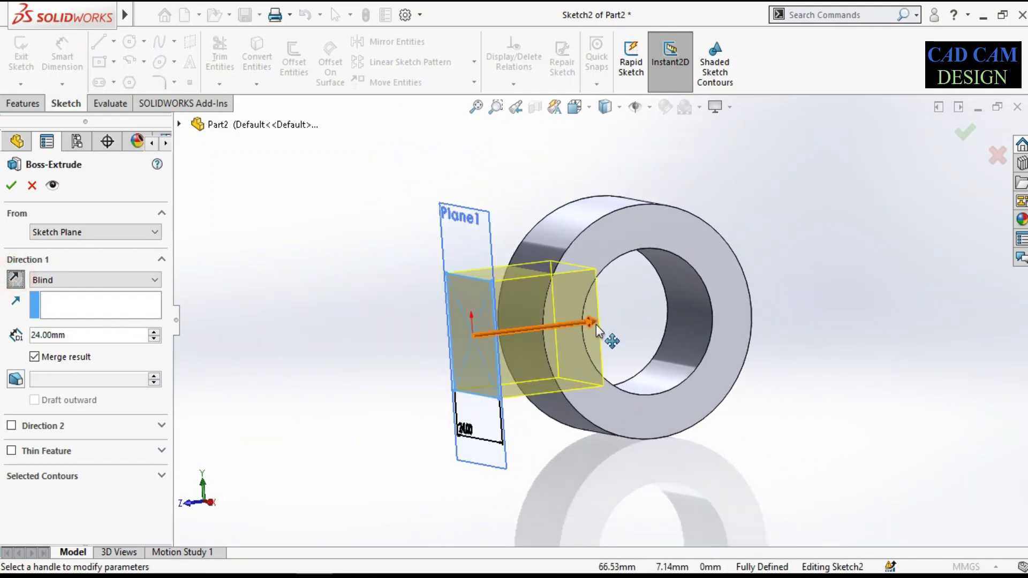
{"action": "left_click_drag", "start_coordinate": [597, 323], "coordinate": [522, 333]}
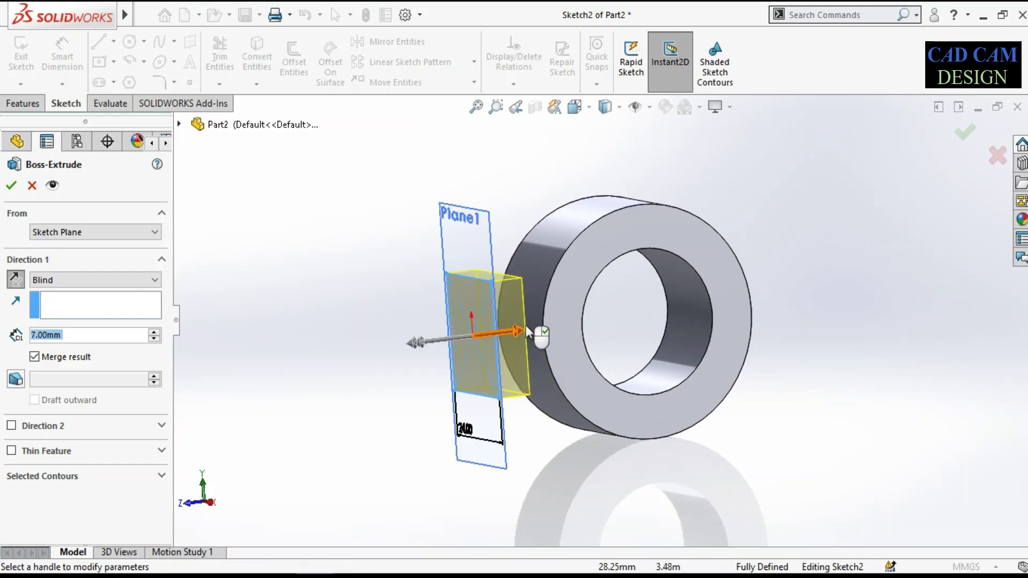
{"action": "scroll", "coordinate": [523, 333], "scroll_direction": "down", "scroll_amount": 2}
{"action": "scroll", "coordinate": [523, 333], "scroll_direction": "down", "scroll_amount": 1}
{"action": "scroll", "coordinate": [525, 333], "scroll_direction": "down", "scroll_amount": 2}
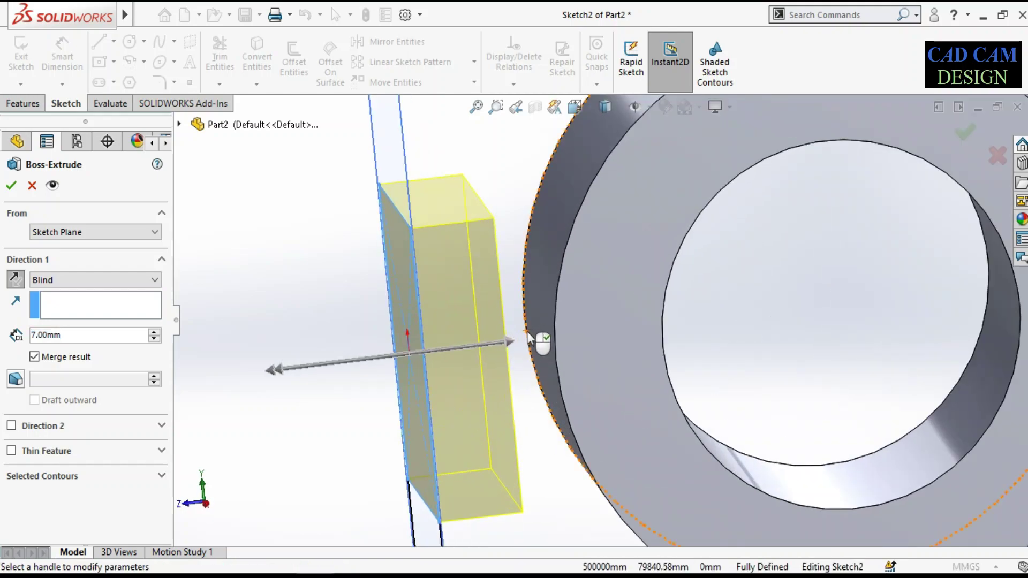
{"action": "scroll", "coordinate": [539, 335], "scroll_direction": "down", "scroll_amount": 1}
{"action": "left_click", "coordinate": [515, 342]}
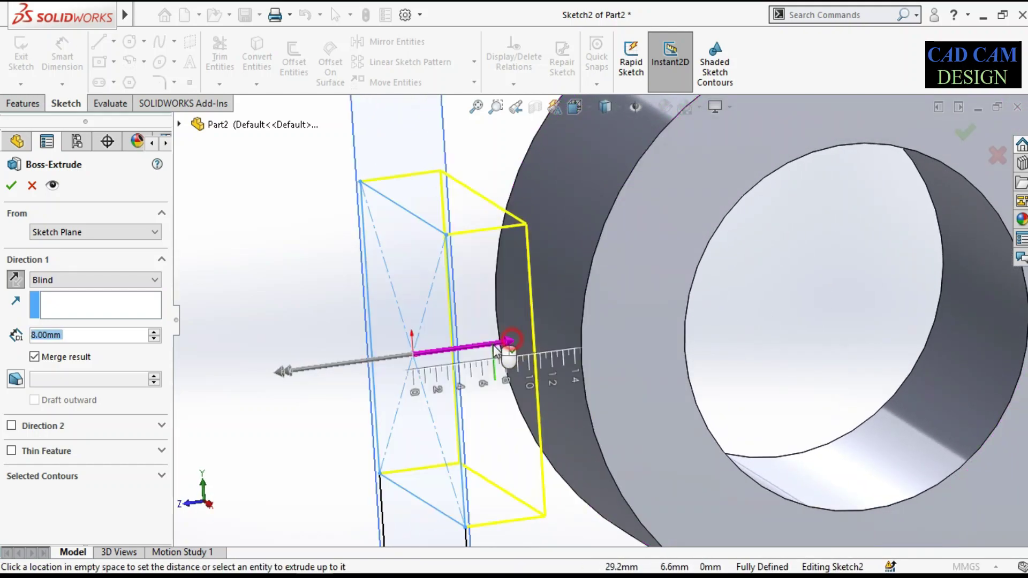
{"action": "left_click", "coordinate": [468, 356]}
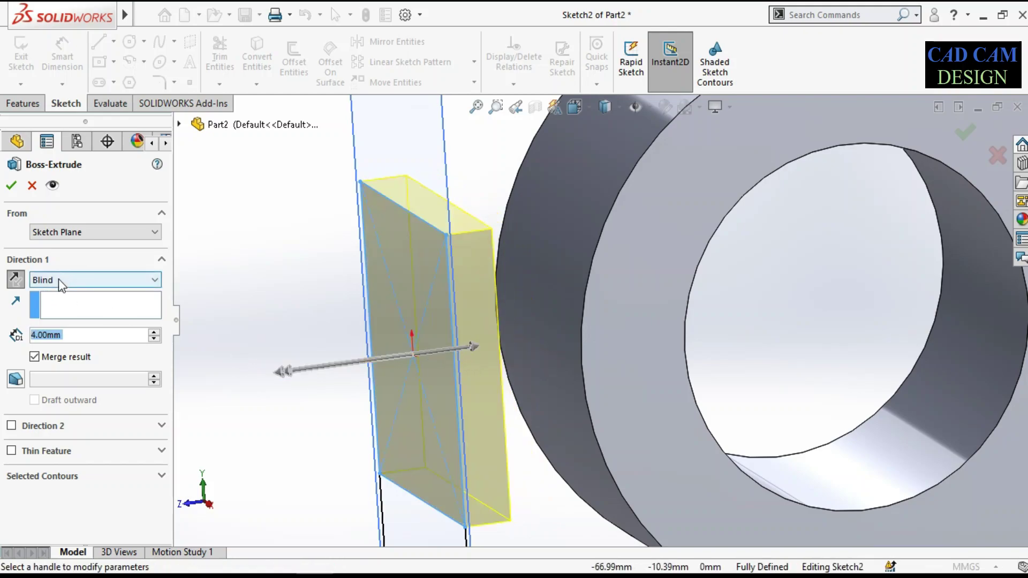
Step: Try the Up To Body and Up To Surface end conditions on the ring's outer face
{"action": "left_click", "coordinate": [59, 279]}
{"action": "left_click", "coordinate": [59, 355]}
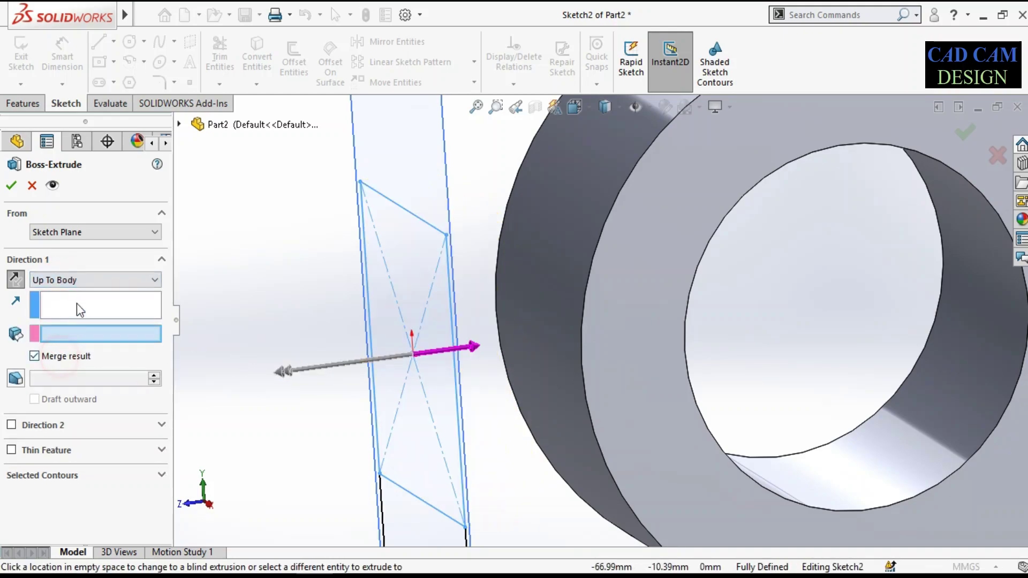
{"action": "left_click", "coordinate": [84, 279]}
{"action": "left_click", "coordinate": [74, 334]}
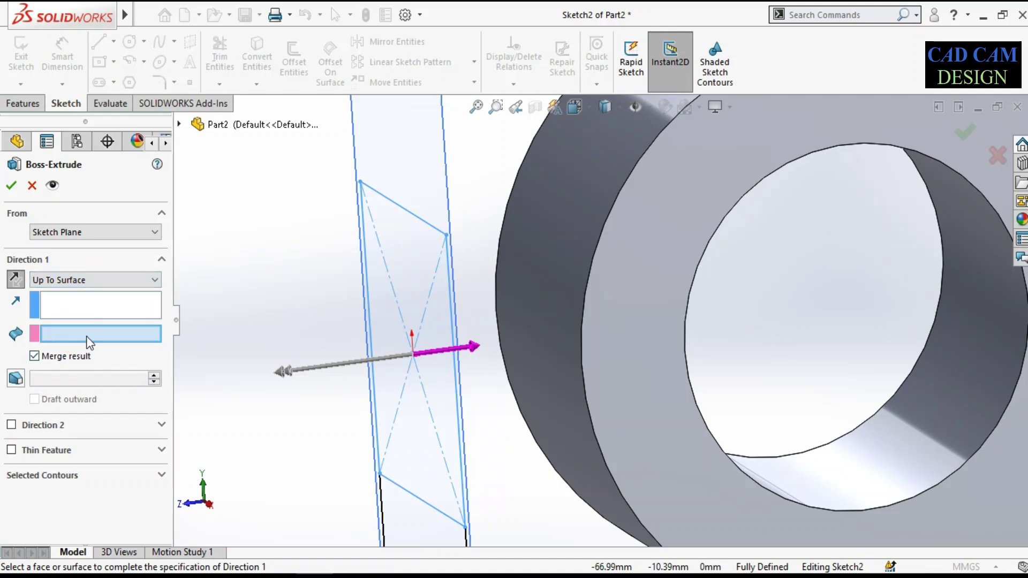
{"action": "left_click", "coordinate": [552, 228]}
{"action": "mouse_move", "coordinate": [551, 229]}
{"action": "middle_mouse_down"}
{"action": "mouse_move", "coordinate": [551, 270]}
{"action": "mouse_move", "coordinate": [674, 289]}
{"action": "middle_mouse_up"}
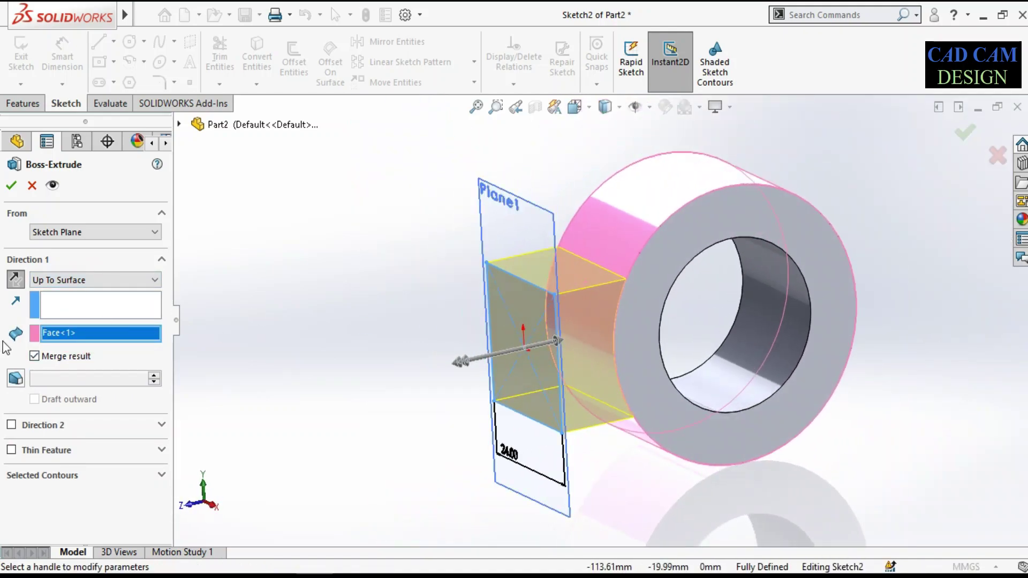
Step: Extrude the arm Up To Body, targeting the ring, and accept it
{"action": "left_click", "coordinate": [59, 286]}
{"action": "left_click", "coordinate": [54, 361]}
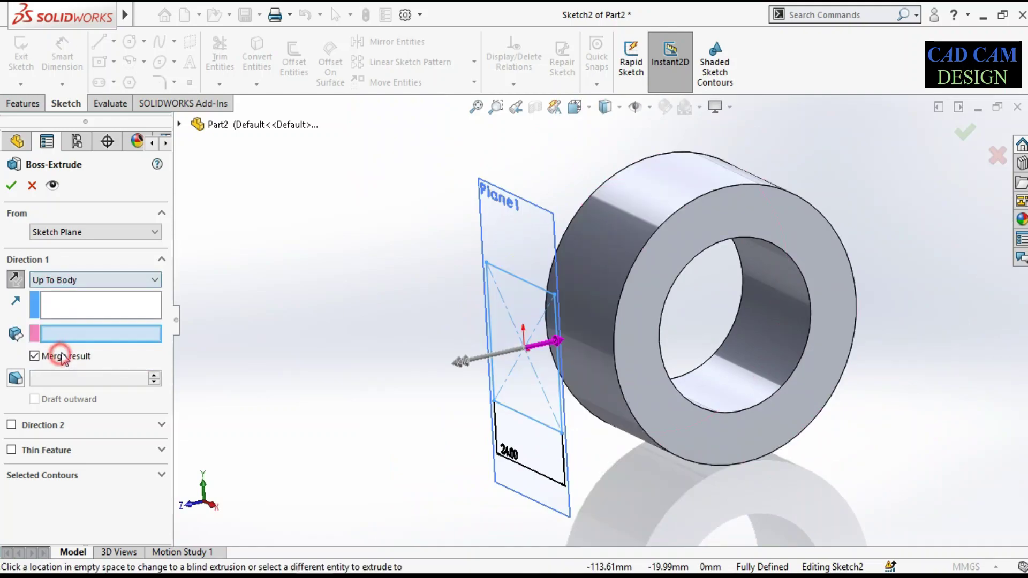
{"action": "left_click", "coordinate": [78, 335]}
{"action": "left_click", "coordinate": [629, 262]}
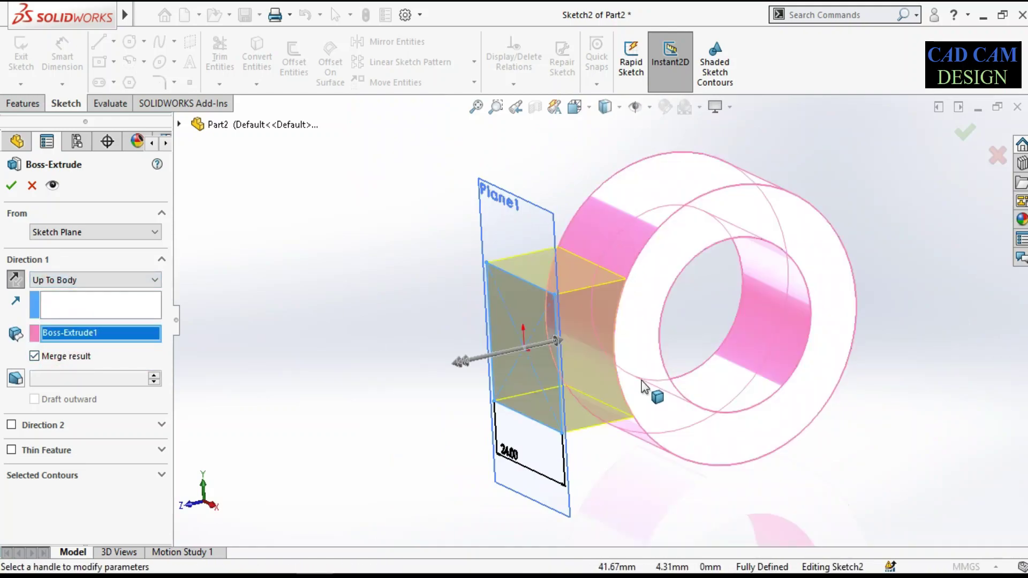
{"action": "mouse_move", "coordinate": [654, 390]}
{"action": "middle_mouse_down"}
{"action": "mouse_move", "coordinate": [584, 375]}
{"action": "mouse_move", "coordinate": [626, 362]}
{"action": "middle_mouse_up"}
{"action": "scroll", "coordinate": [616, 289], "scroll_direction": "down", "scroll_amount": 3}
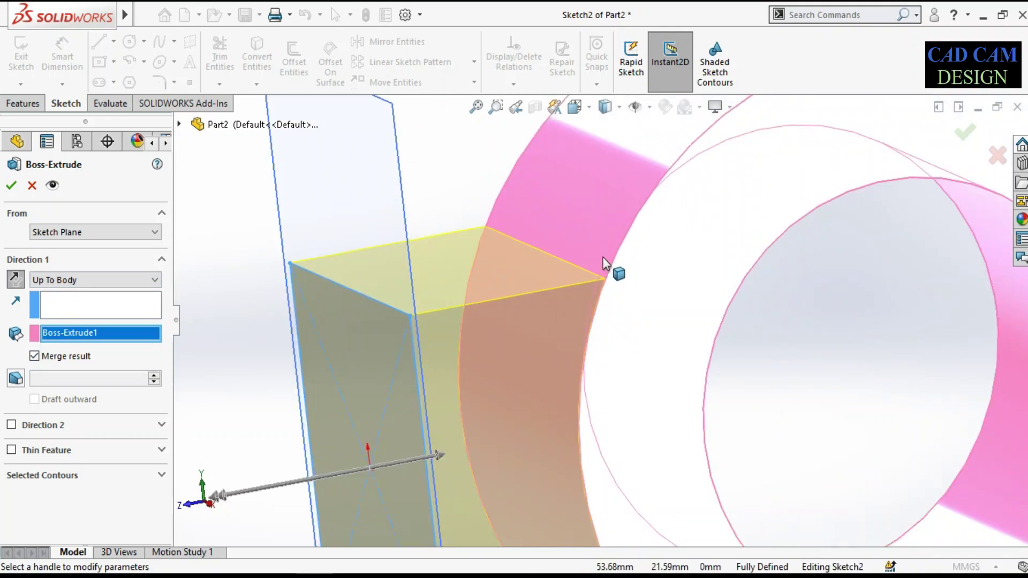
{"action": "scroll", "coordinate": [599, 300], "scroll_direction": "down", "scroll_amount": 2}
{"action": "scroll", "coordinate": [599, 300], "scroll_direction": "down", "scroll_amount": 2}
{"action": "scroll", "coordinate": [597, 312], "scroll_direction": "up", "scroll_amount": 2}
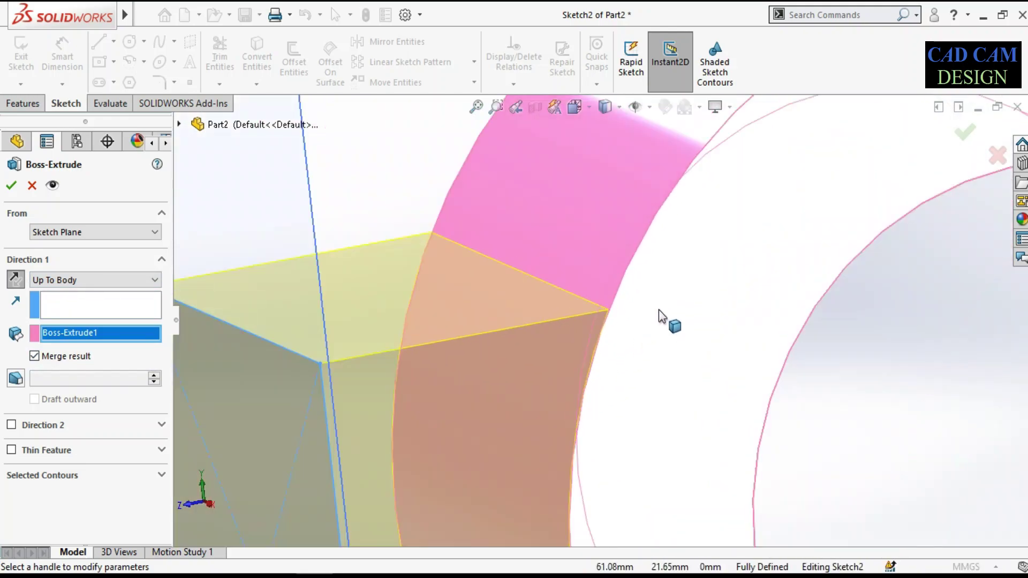
{"action": "scroll", "coordinate": [659, 310], "scroll_direction": "up", "scroll_amount": 4}
{"action": "left_click", "coordinate": [12, 189]}
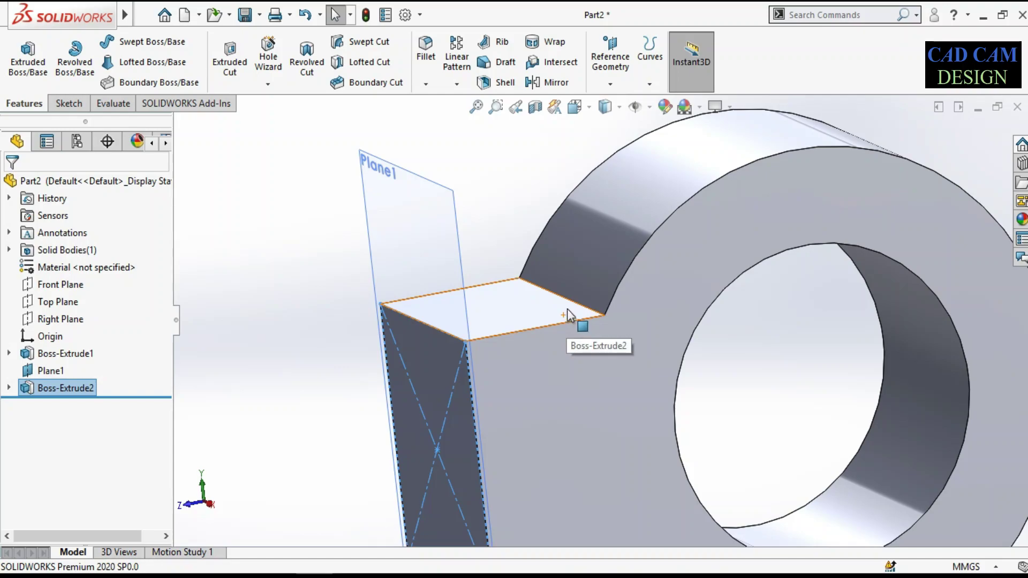
Step: Hide Plane1, rotate the part, and compare it against the Paint drawing
{"action": "left_click", "coordinate": [413, 182]}
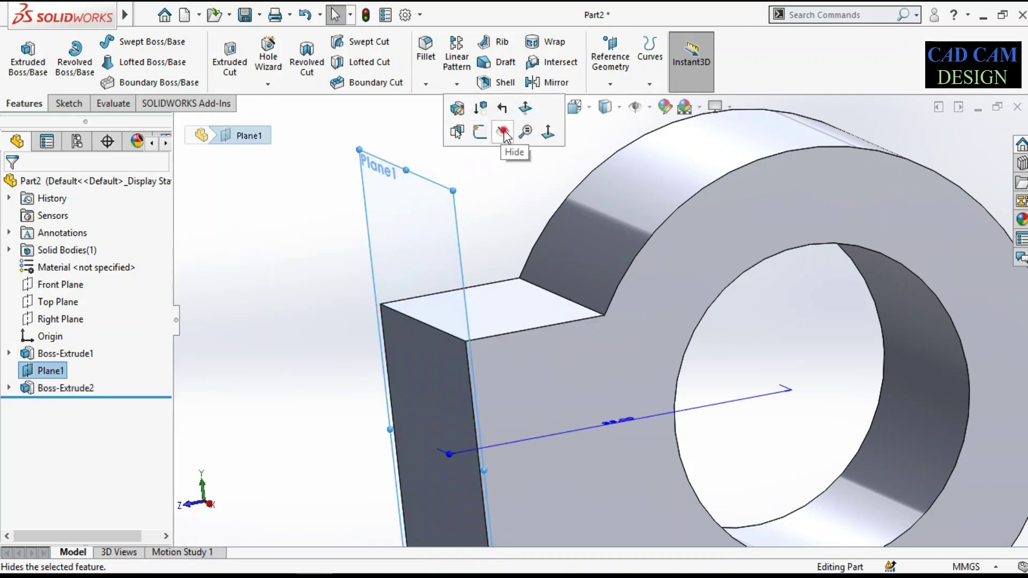
{"action": "left_click", "coordinate": [500, 132]}
{"action": "scroll", "coordinate": [556, 239], "scroll_direction": "up", "scroll_amount": 3}
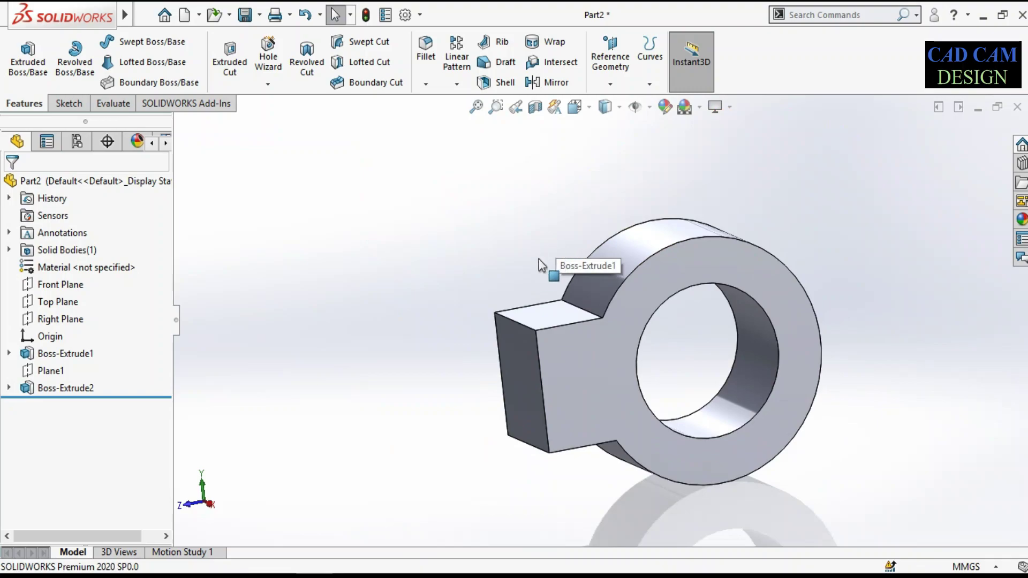
{"action": "mouse_move", "coordinate": [559, 271]}
{"action": "middle_mouse_down"}
{"action": "mouse_move", "coordinate": [568, 292]}
{"action": "mouse_move", "coordinate": [397, 264]}
{"action": "middle_mouse_up"}
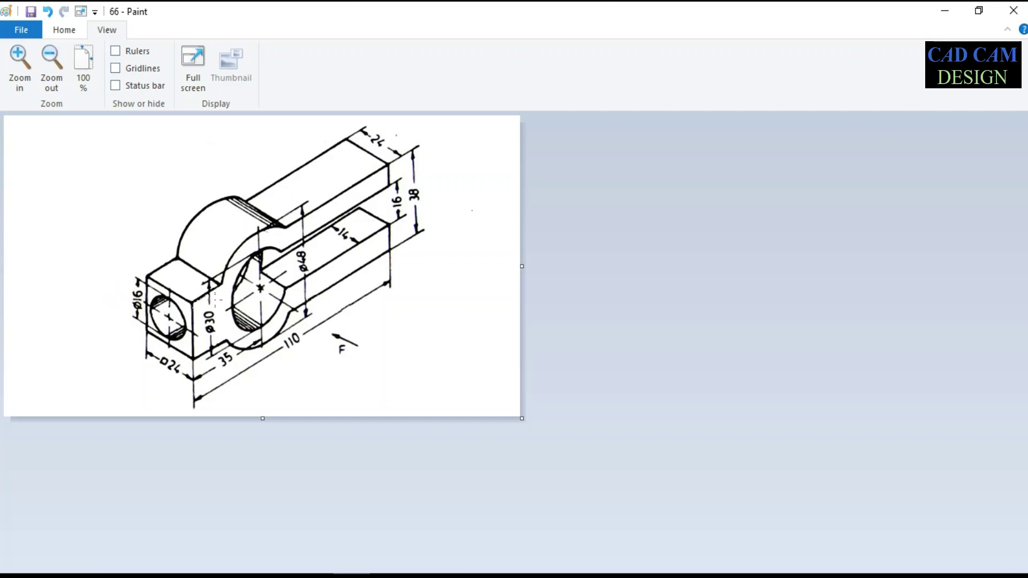
{"action": "left_click", "coordinate": [945, 10]}
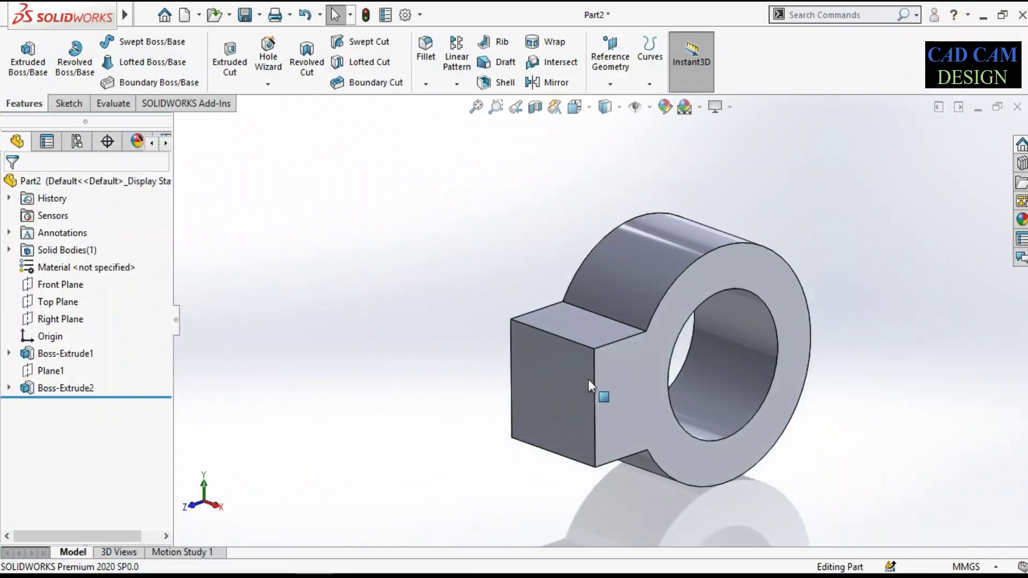
Step: Set up a Hole Wizard ISO Ø16.0 Through All drill and begin its 3D position sketch
{"action": "left_click", "coordinate": [264, 83]}
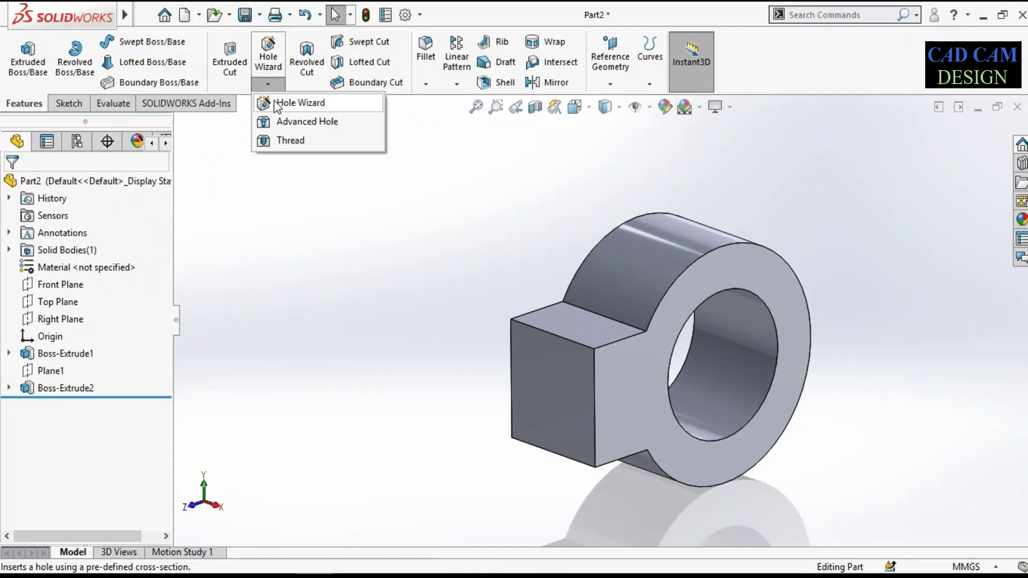
{"action": "left_click", "coordinate": [277, 105]}
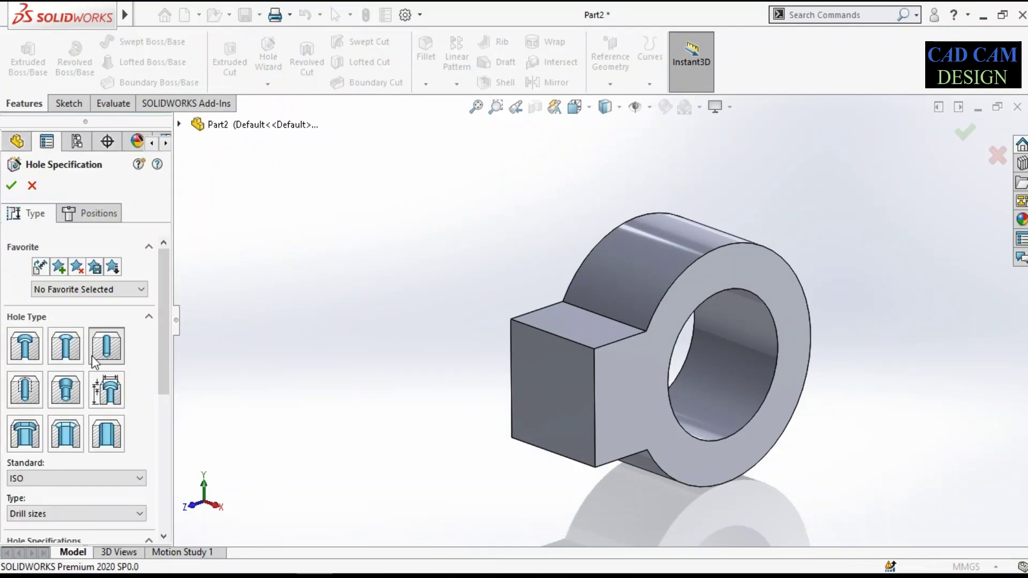
{"action": "left_click", "coordinate": [168, 367]}
{"action": "left_click_drag", "start_coordinate": [168, 367], "coordinate": [168, 415]}
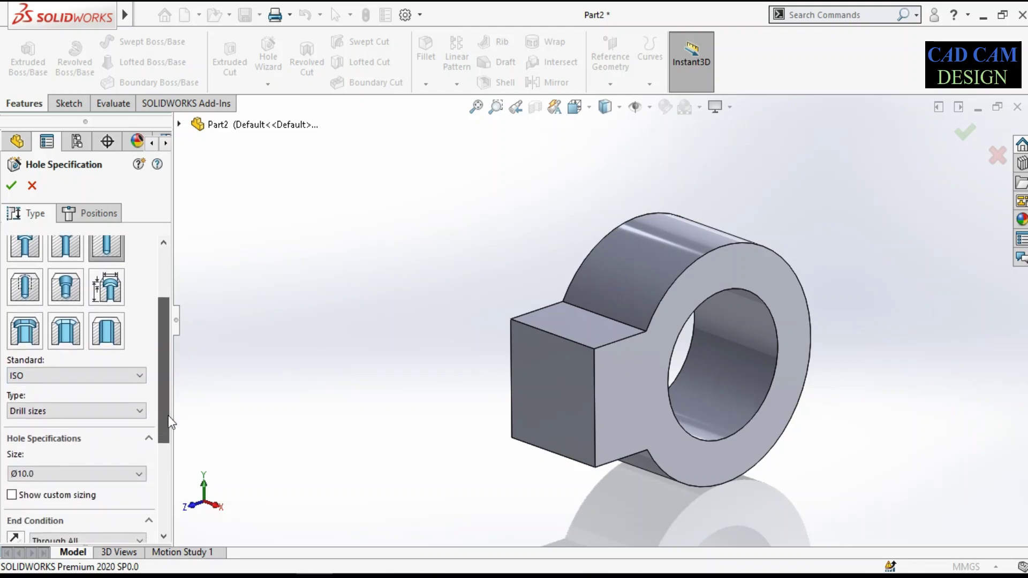
{"action": "left_click", "coordinate": [102, 458]}
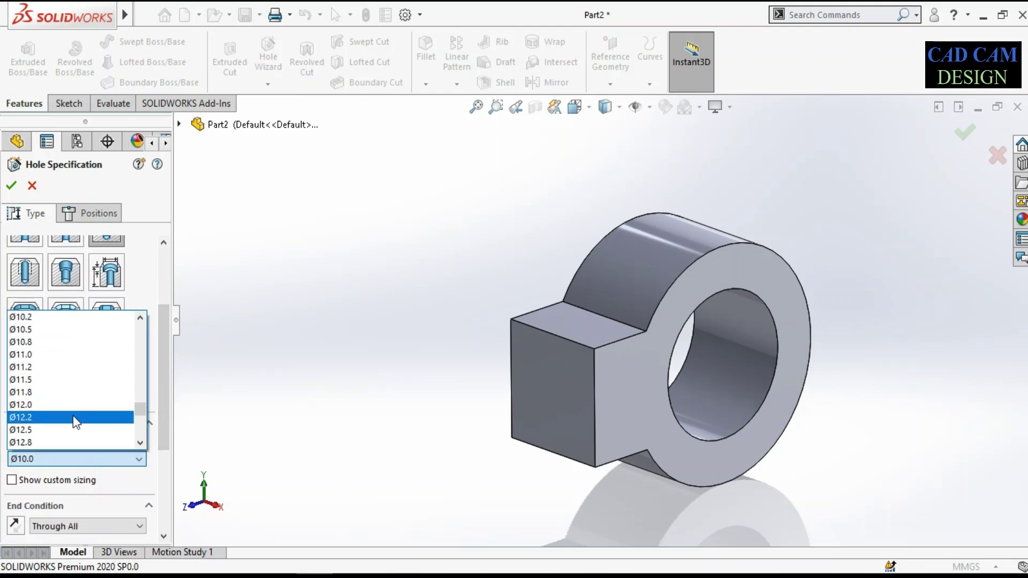
{"action": "scroll", "coordinate": [75, 423], "scroll_direction": "down", "scroll_amount": 5}
{"action": "left_click", "coordinate": [60, 418]}
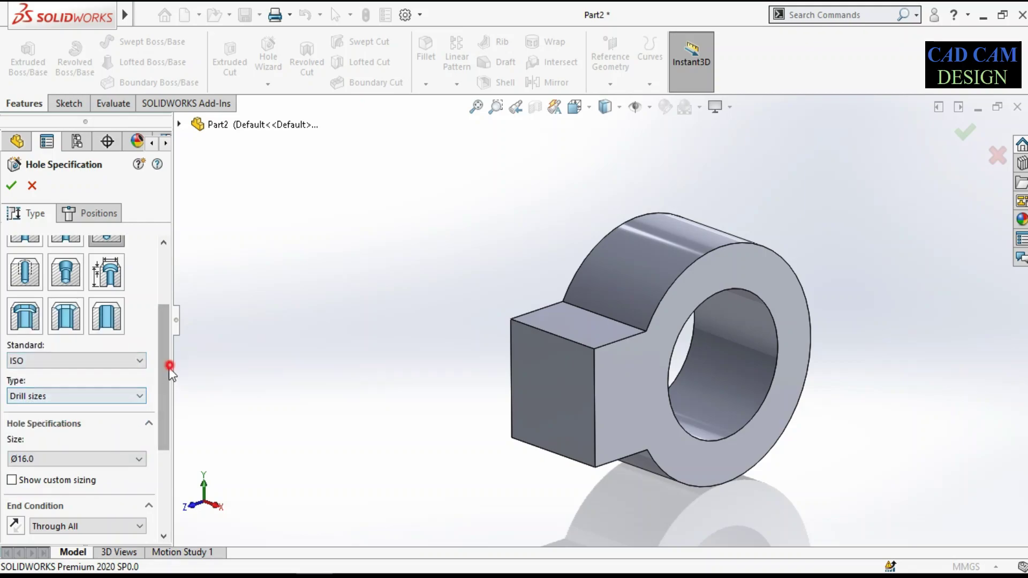
{"action": "mouse_move", "coordinate": [163, 378]}
{"action": "left_mouse_down"}
{"action": "mouse_move", "coordinate": [163, 423]}
{"action": "mouse_move", "coordinate": [163, 257]}
{"action": "left_mouse_up"}
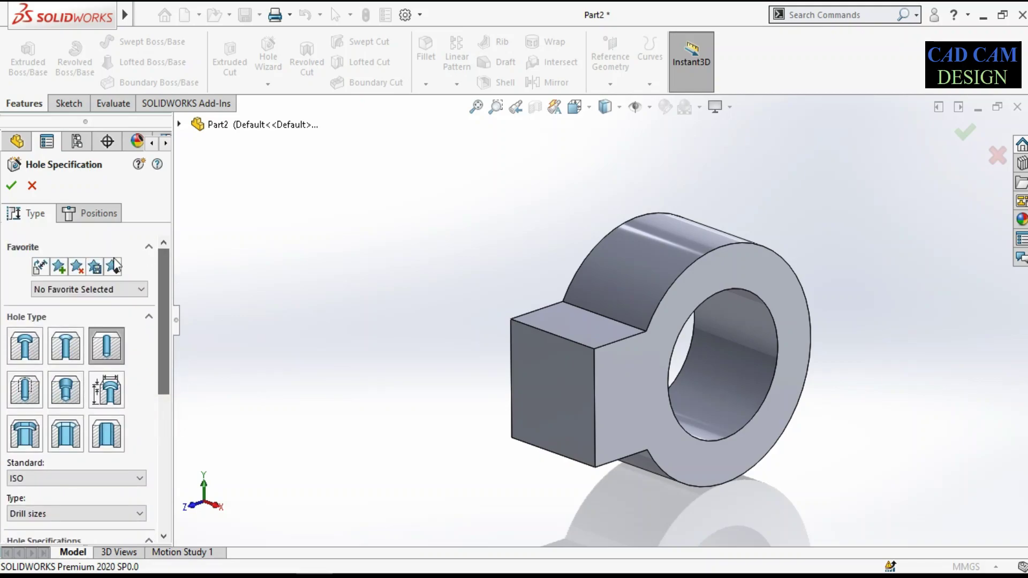
{"action": "left_click", "coordinate": [96, 213]}
{"action": "left_click", "coordinate": [90, 356]}
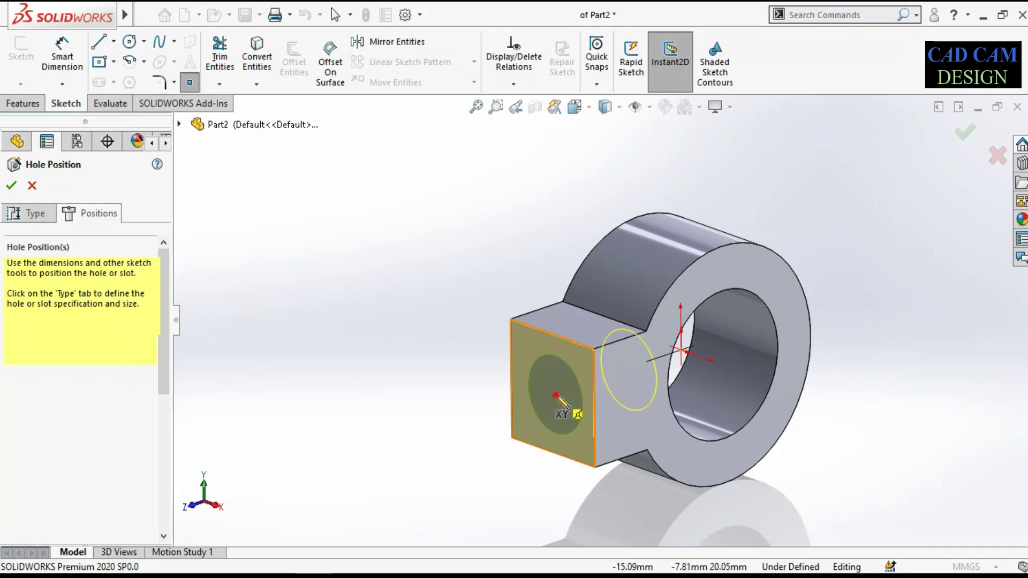
Step: Place the hole centre on the arm face, 12 mm from its vertical side edge
{"action": "left_click", "coordinate": [555, 396]}
{"action": "mouse_move", "coordinate": [551, 463]}
{"action": "middle_mouse_down"}
{"action": "mouse_move", "coordinate": [529, 494]}
{"action": "mouse_move", "coordinate": [542, 459]}
{"action": "mouse_move", "coordinate": [555, 468]}
{"action": "mouse_move", "coordinate": [551, 420]}
{"action": "middle_mouse_up"}
{"action": "scroll", "coordinate": [589, 383], "scroll_direction": "down", "scroll_amount": 5}
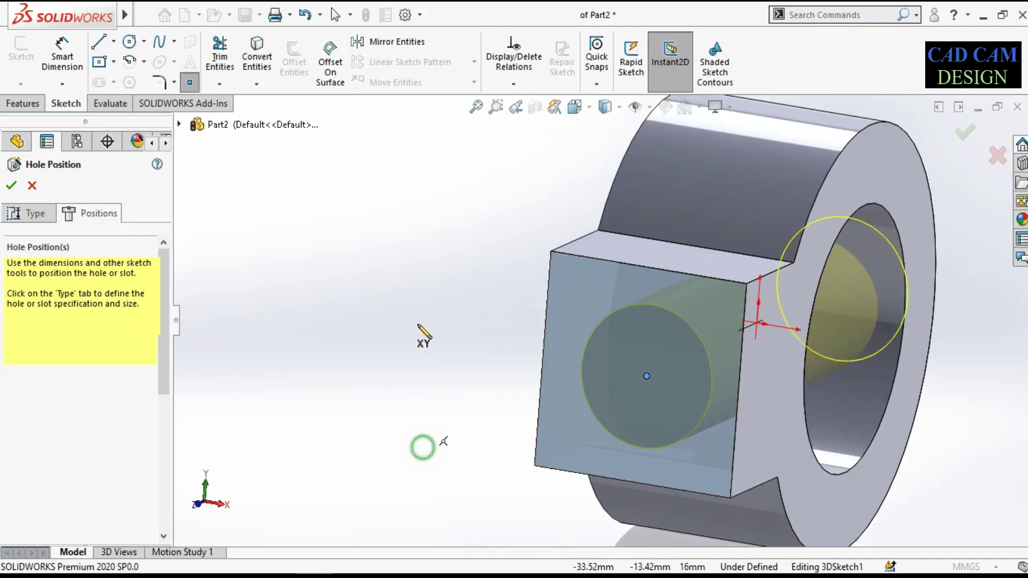
{"action": "right_click_drag", "start_coordinate": [418, 325], "coordinate": [424, 314]}
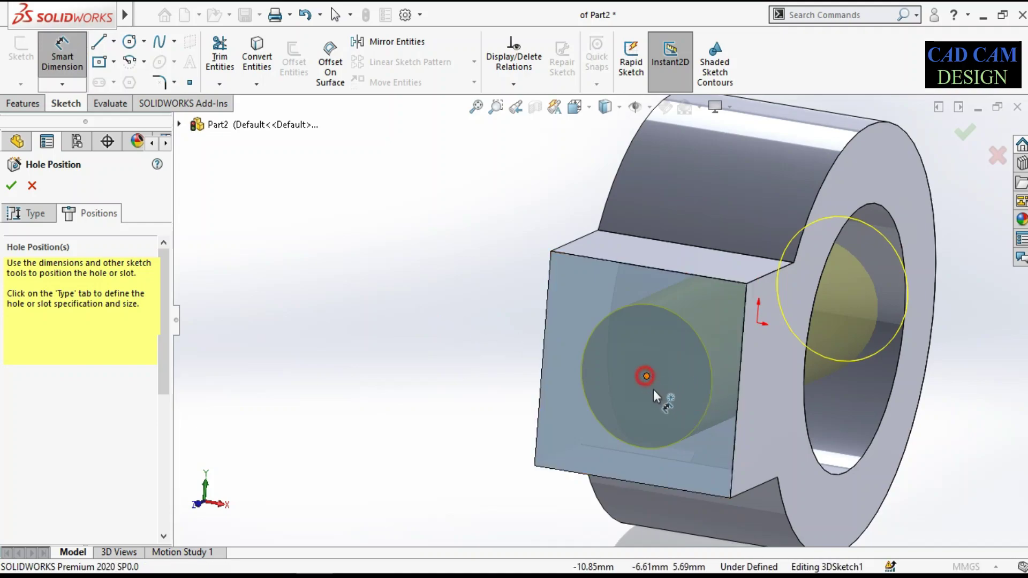
{"action": "left_click", "coordinate": [653, 390]}
{"action": "left_click", "coordinate": [736, 424]}
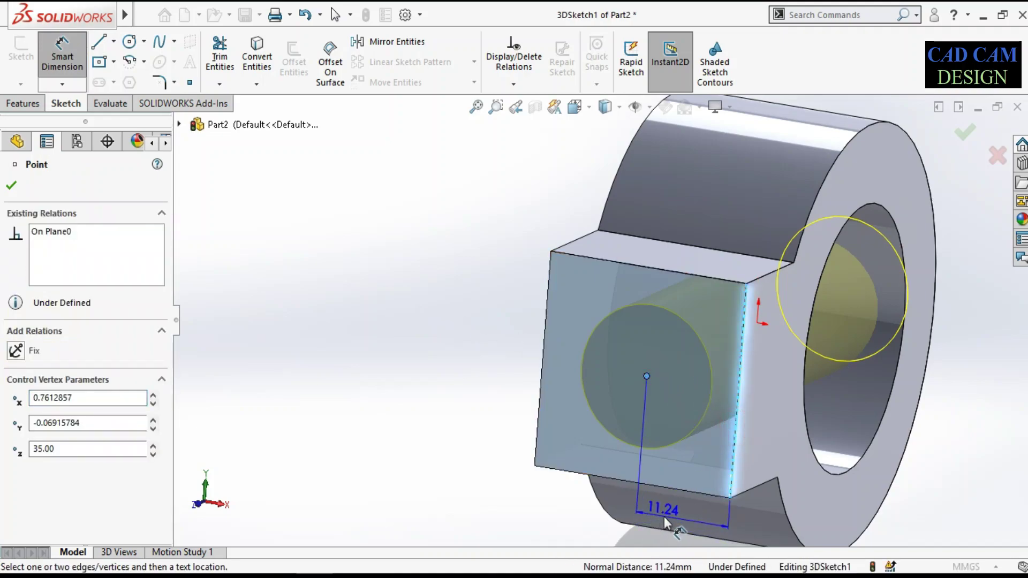
{"action": "left_click", "coordinate": [664, 516]}
{"action": "type", "text": "12"}
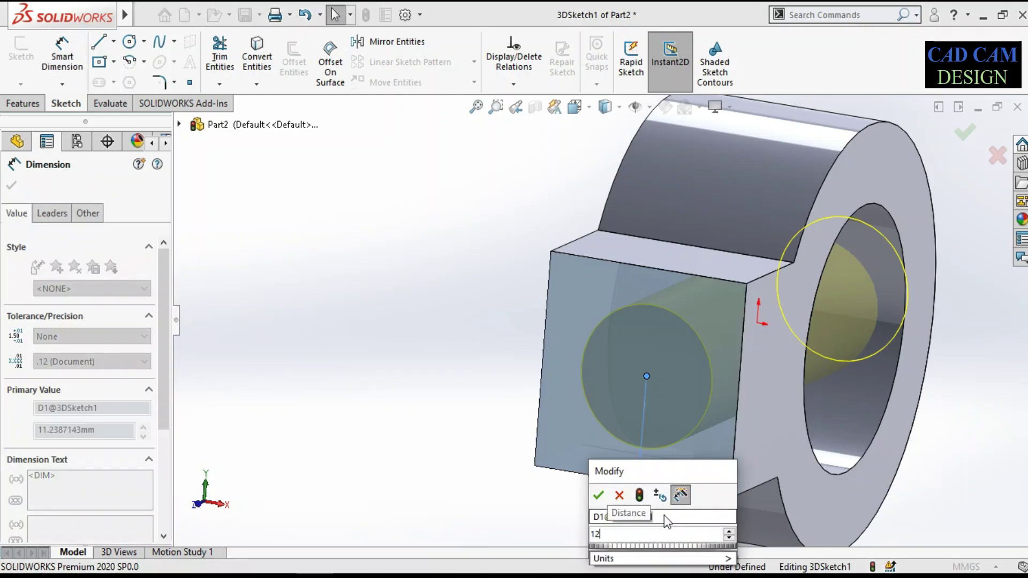
{"action": "key", "text": "Return"}
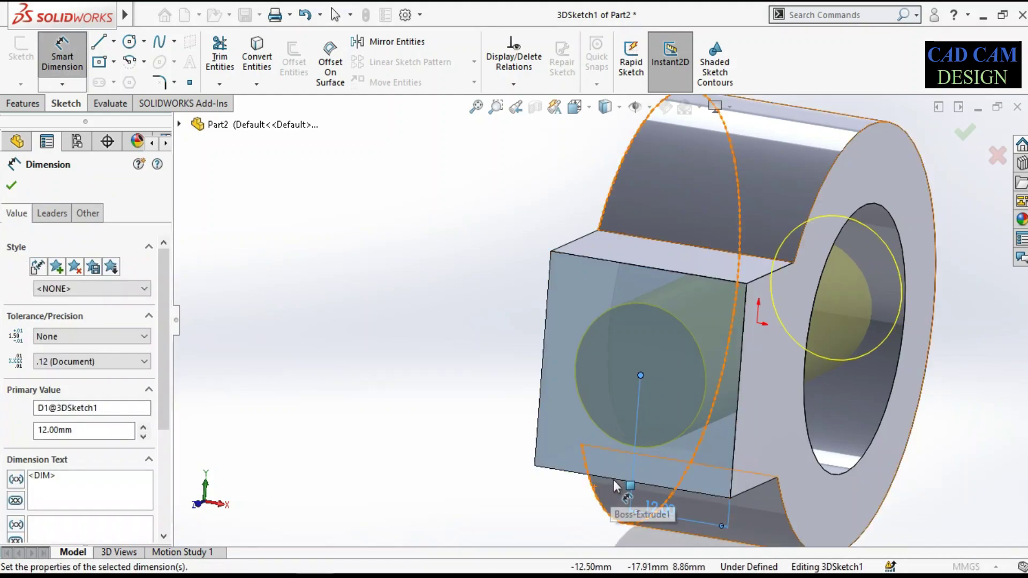
Step: Dimension the hole centre 12 mm from the arm's bottom edge
{"action": "left_click", "coordinate": [615, 479]}
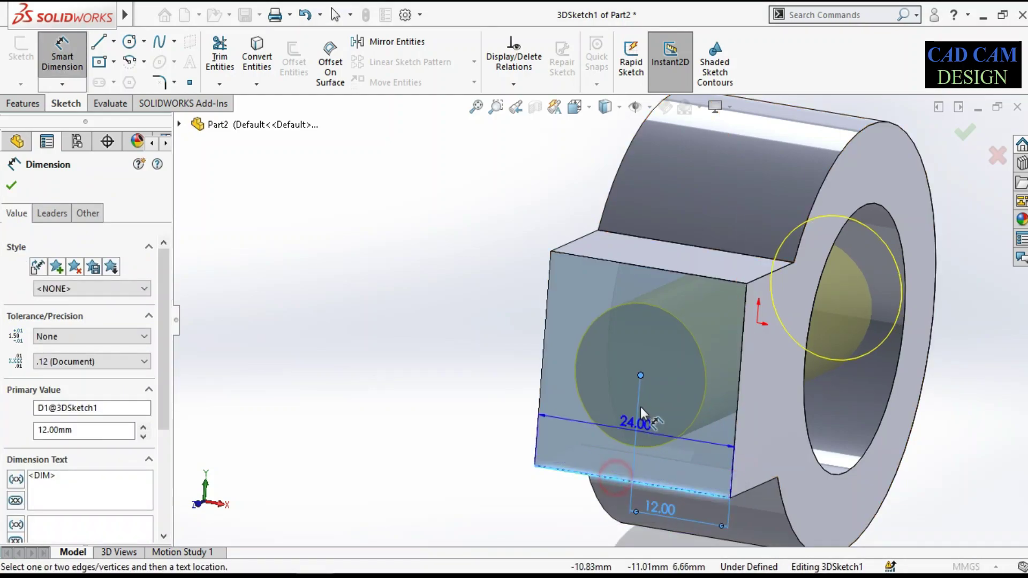
{"action": "left_click", "coordinate": [641, 376]}
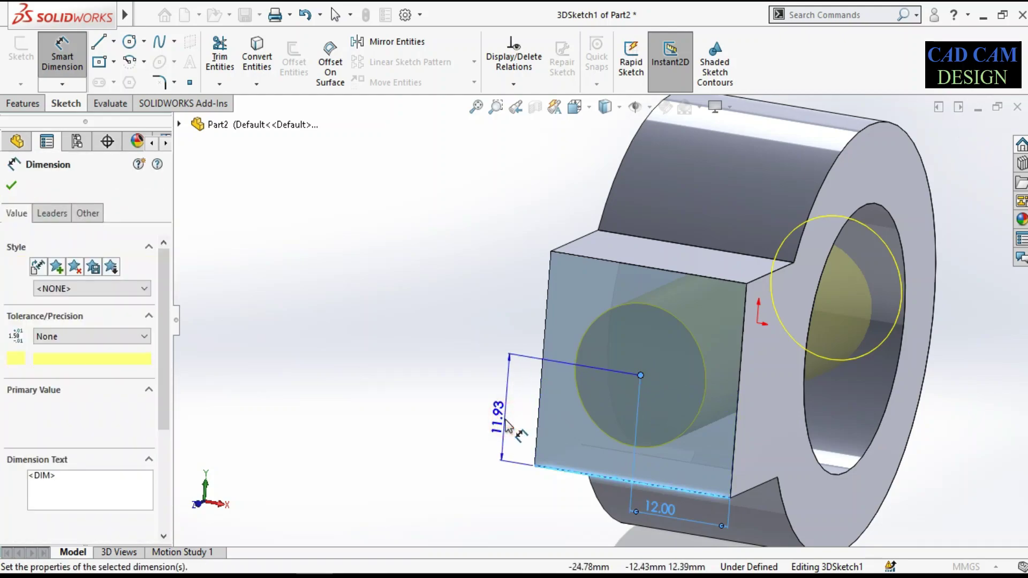
{"action": "left_click", "coordinate": [506, 425]}
{"action": "type", "text": "12"}
{"action": "key", "text": "Return"}
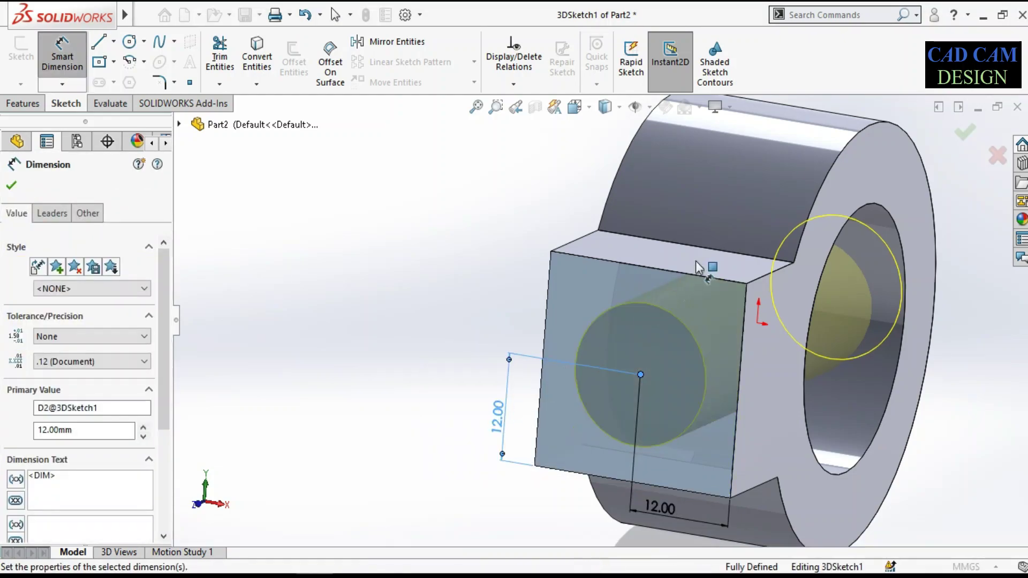
{"action": "scroll", "coordinate": [803, 271], "scroll_direction": "up", "scroll_amount": 3}
{"action": "mouse_move", "coordinate": [819, 271]}
{"action": "middle_mouse_down"}
{"action": "mouse_move", "coordinate": [707, 286]}
{"action": "mouse_move", "coordinate": [728, 279]}
{"action": "middle_mouse_up"}
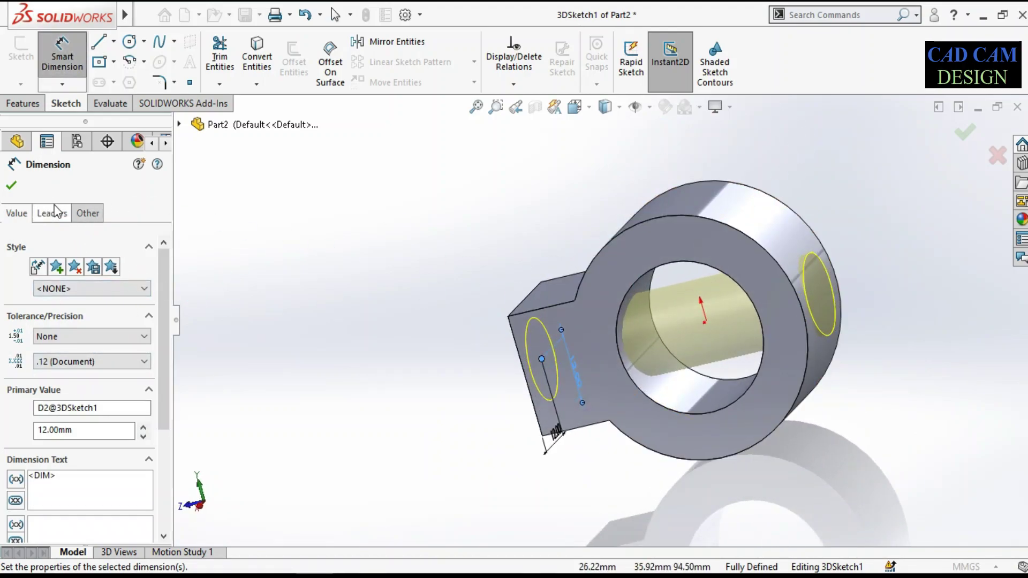
Step: Change the hole's end condition to Up To Surface at the ring's inner bore face
{"action": "left_click", "coordinate": [12, 186]}
{"action": "left_click", "coordinate": [27, 213]}
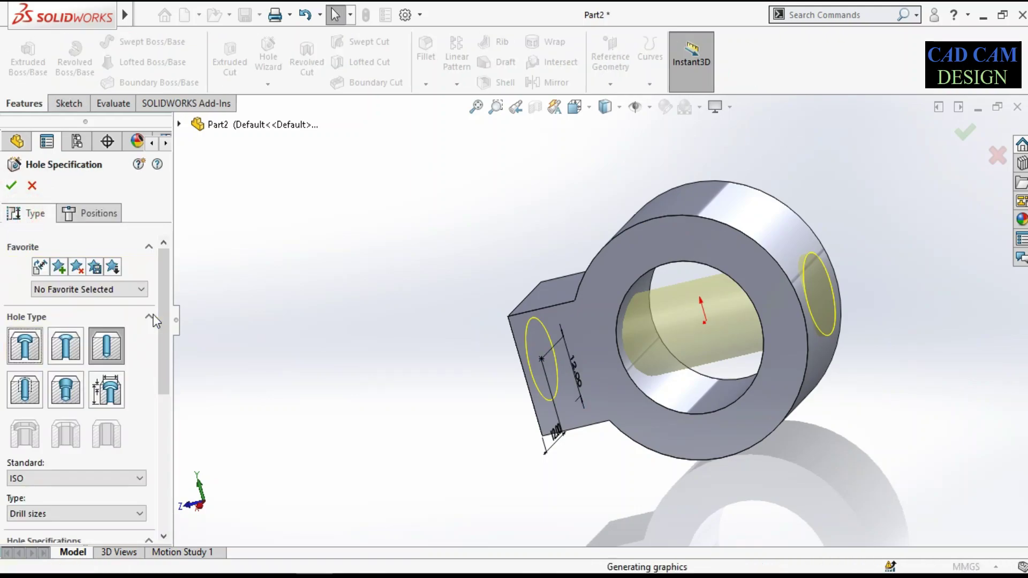
{"action": "left_click_drag", "start_coordinate": [167, 317], "coordinate": [160, 400]}
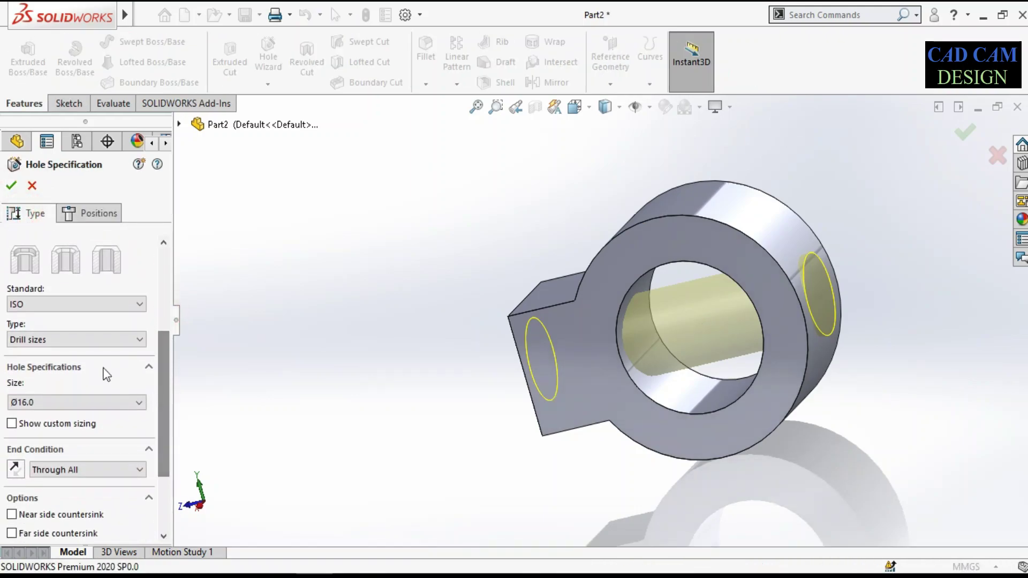
{"action": "left_click", "coordinate": [83, 471]}
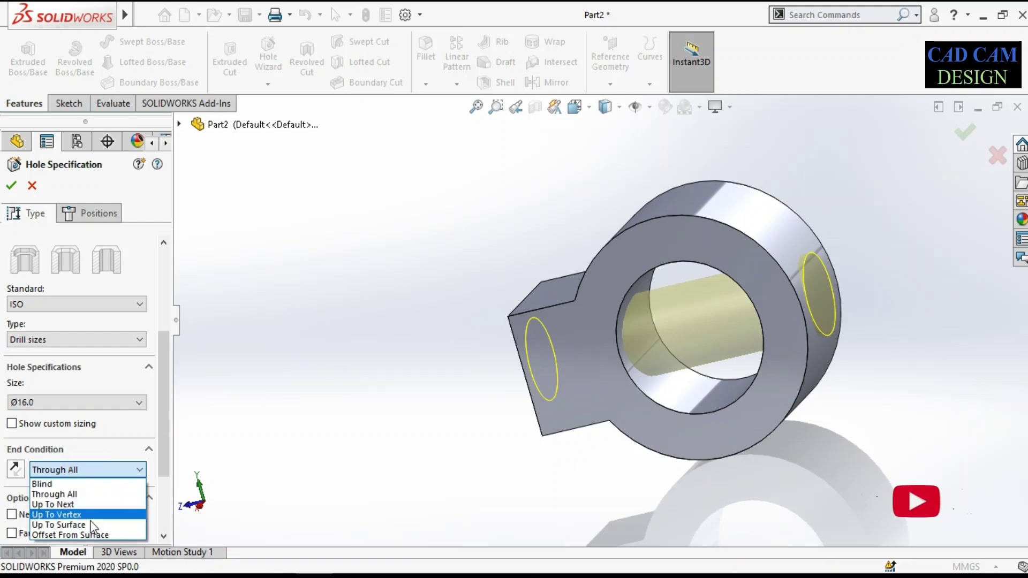
{"action": "left_click", "coordinate": [59, 524]}
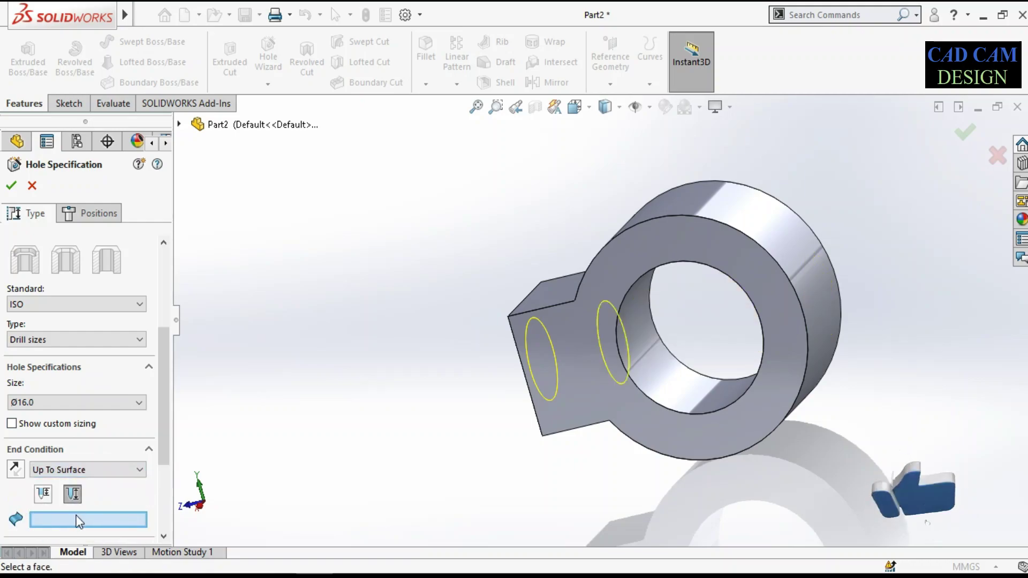
{"action": "left_click", "coordinate": [79, 518]}
{"action": "left_click", "coordinate": [650, 356]}
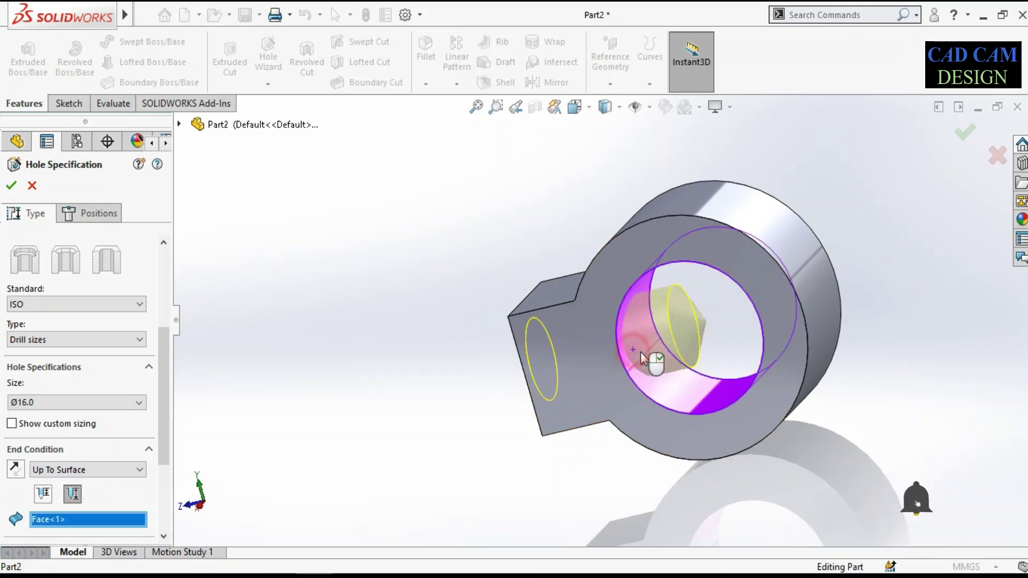
{"action": "middle_click_drag", "start_coordinate": [657, 342], "coordinate": [837, 222]}
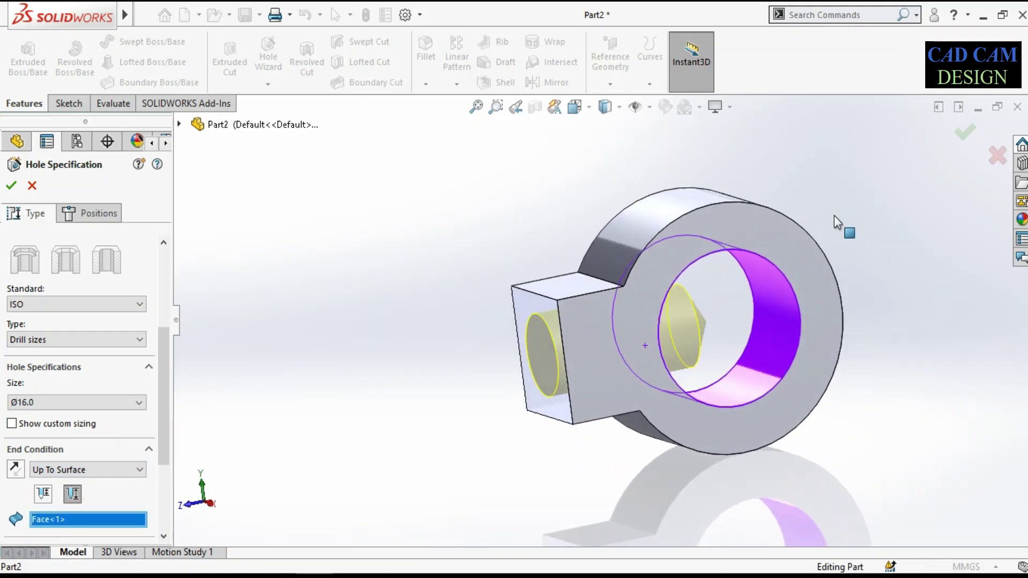
{"action": "left_click", "coordinate": [960, 131]}
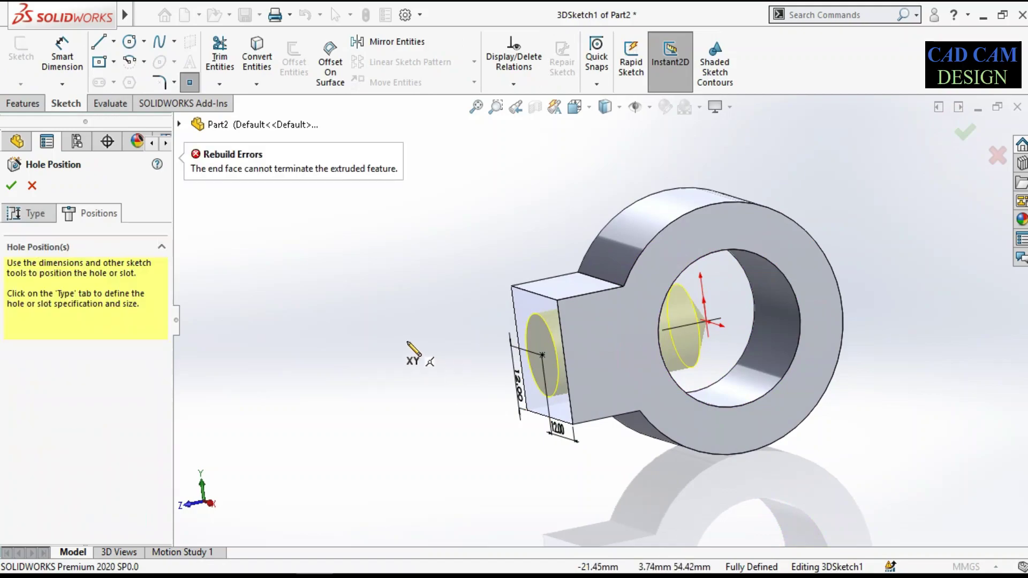
Step: Set the Hole Wizard hole to Ø16.0 mm ending Up To Next, and accept Hole2
{"action": "left_click", "coordinate": [21, 213]}
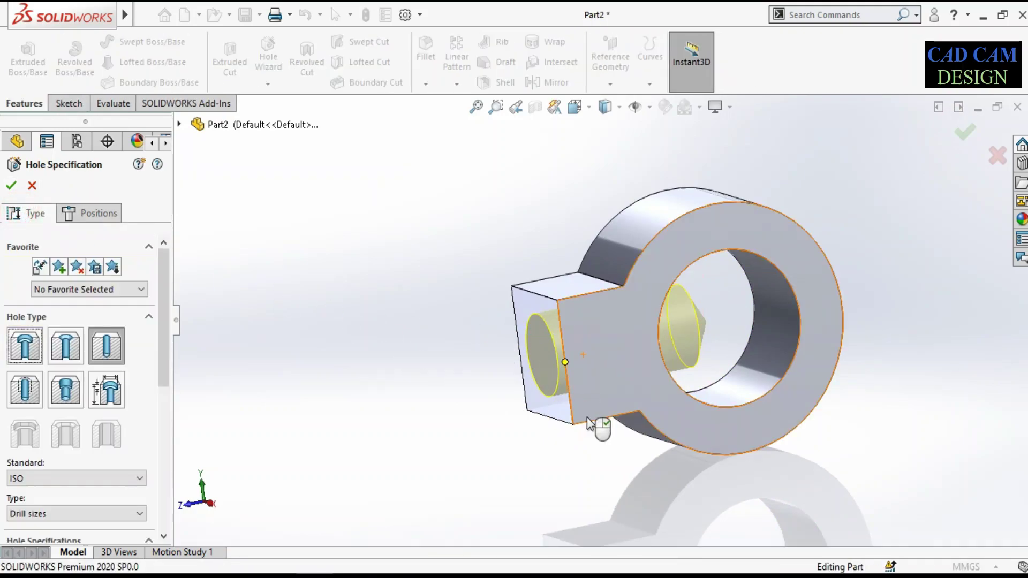
{"action": "left_click", "coordinate": [164, 293]}
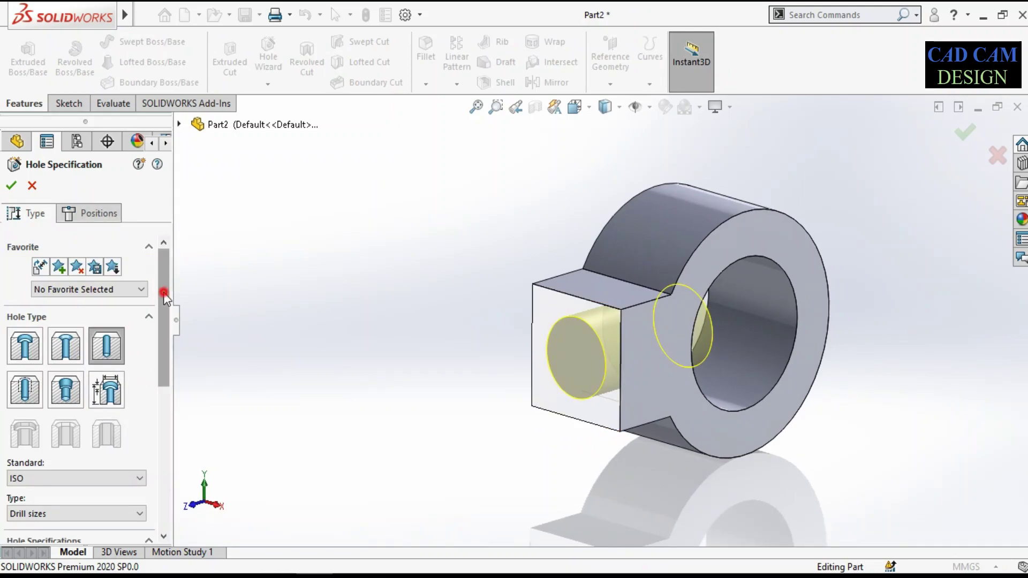
{"action": "left_click_drag", "start_coordinate": [164, 293], "coordinate": [164, 326]}
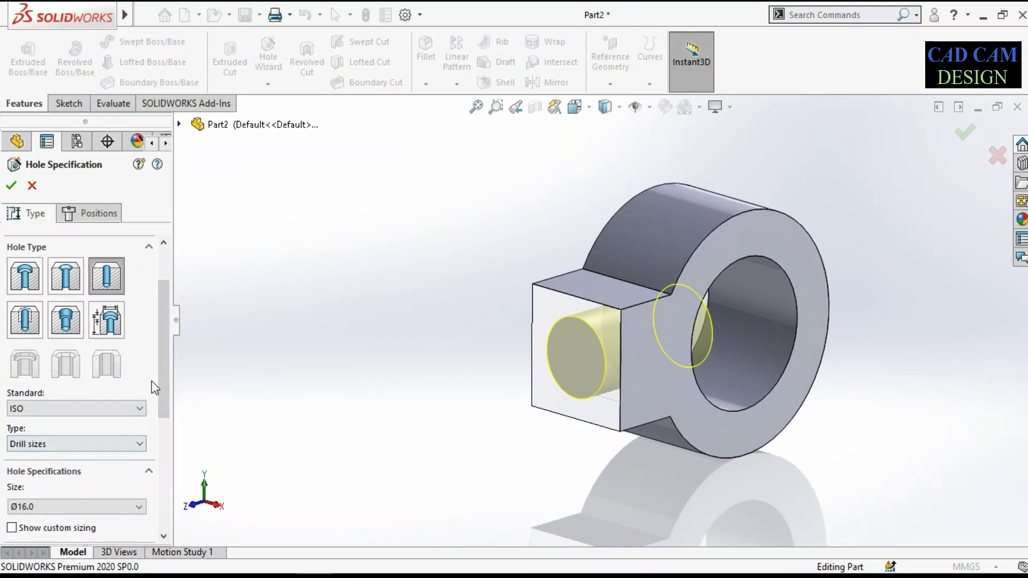
{"action": "scroll", "coordinate": [152, 380], "scroll_direction": "down", "scroll_amount": 5}
{"action": "left_click", "coordinate": [86, 328]}
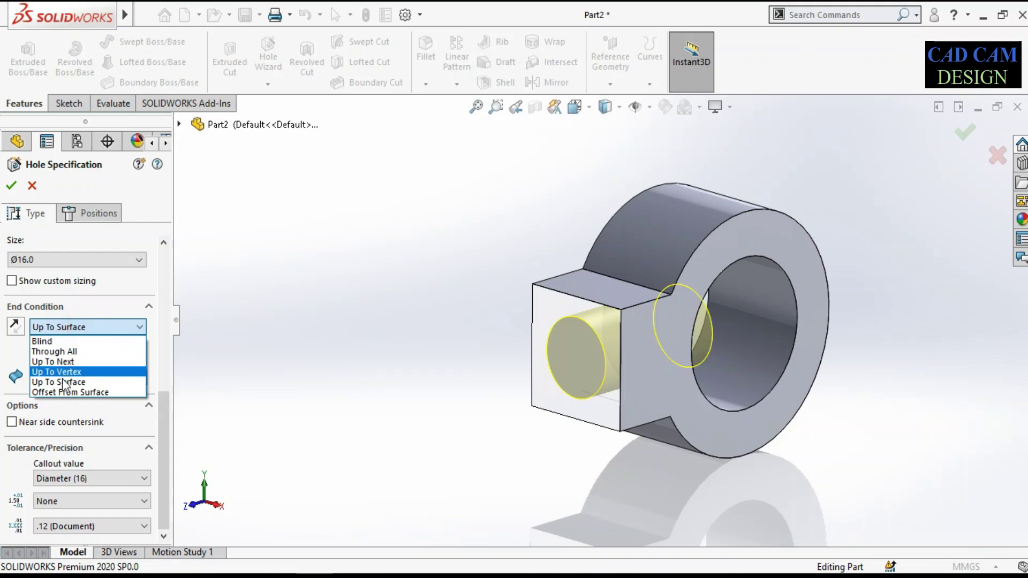
{"action": "left_click", "coordinate": [52, 361]}
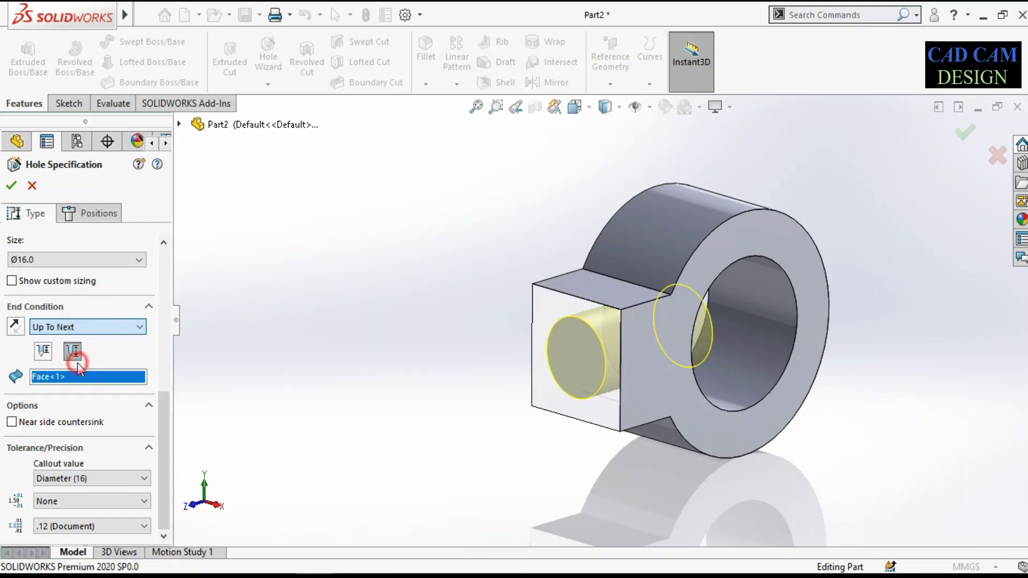
{"action": "middle_click_drag", "start_coordinate": [679, 420], "coordinate": [456, 372]}
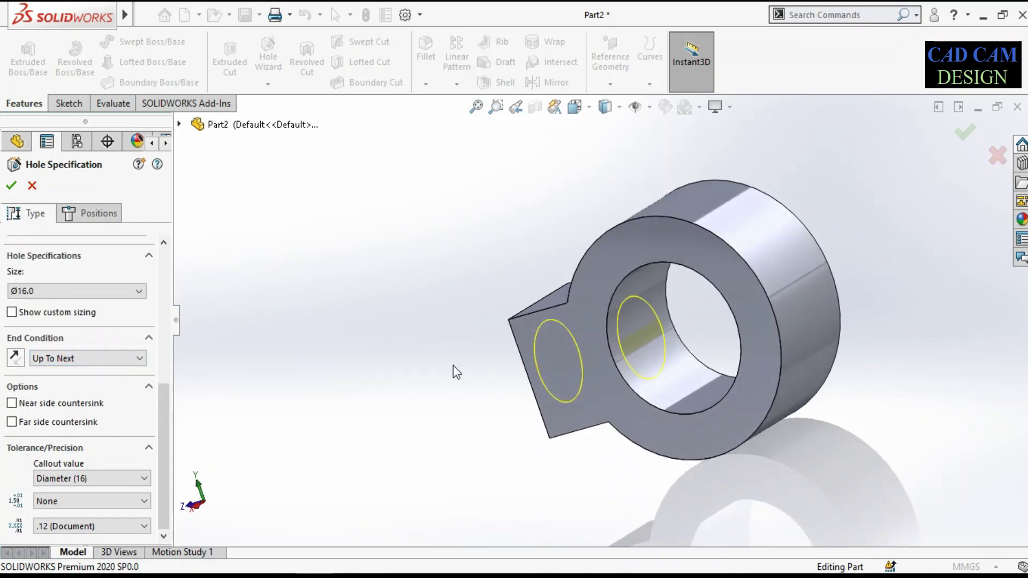
{"action": "left_click", "coordinate": [9, 184]}
Step: Orbit the model to inspect the new hole in the square lug
{"action": "mouse_move", "coordinate": [370, 300]}
{"action": "middle_mouse_down"}
{"action": "mouse_move", "coordinate": [646, 324]}
{"action": "mouse_move", "coordinate": [339, 255]}
{"action": "middle_mouse_up"}
{"action": "left_click", "coordinate": [340, 255]}
{"action": "mouse_move", "coordinate": [654, 367]}
{"action": "middle_mouse_down"}
{"action": "mouse_move", "coordinate": [643, 330]}
{"action": "mouse_move", "coordinate": [551, 293]}
{"action": "middle_mouse_up"}
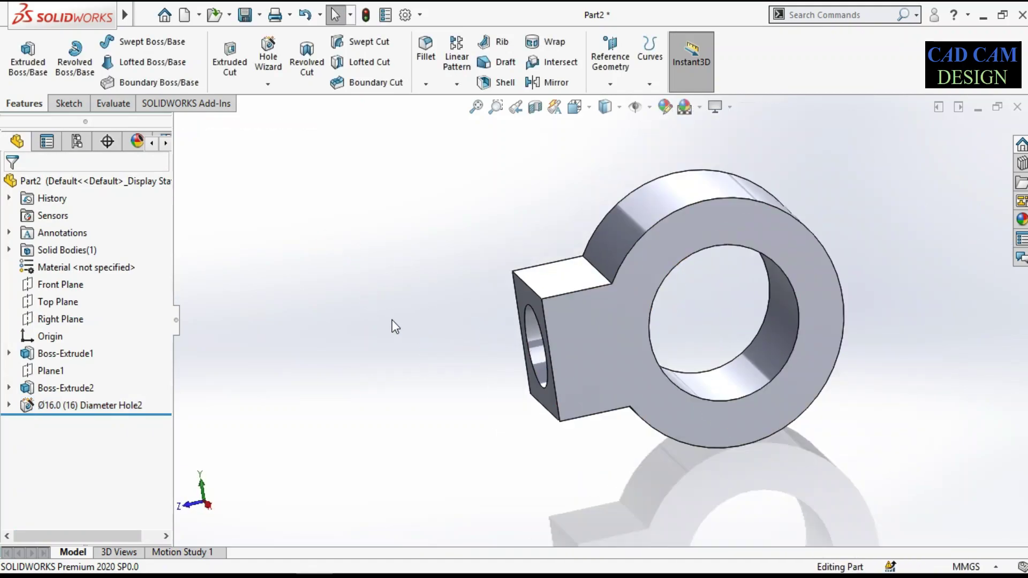
{"action": "middle_click_drag", "start_coordinate": [393, 324], "coordinate": [823, 232]}
{"action": "middle_click_drag", "start_coordinate": [703, 324], "coordinate": [774, 272]}
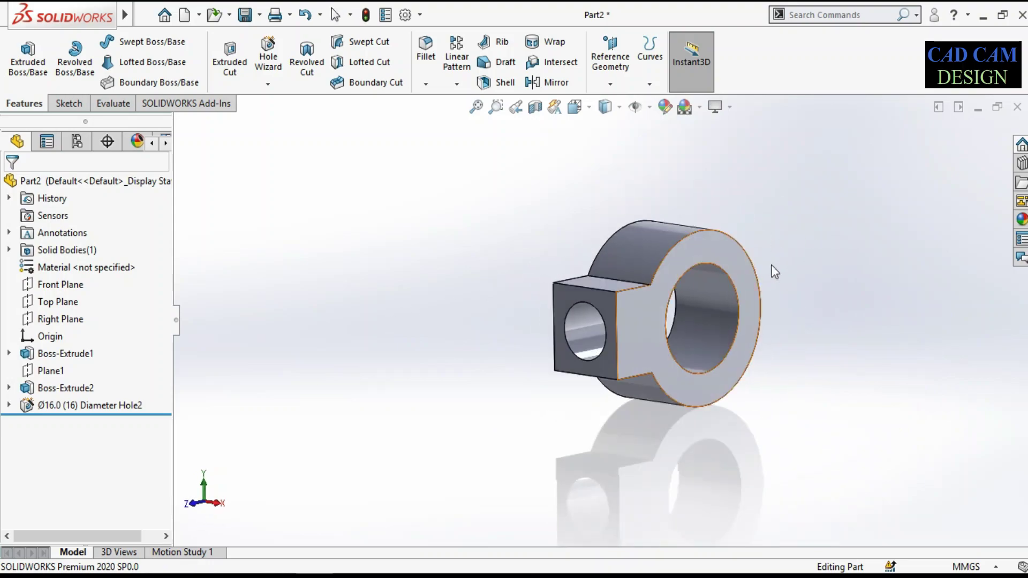
{"action": "scroll", "coordinate": [769, 261], "scroll_direction": "down", "scroll_amount": 2}
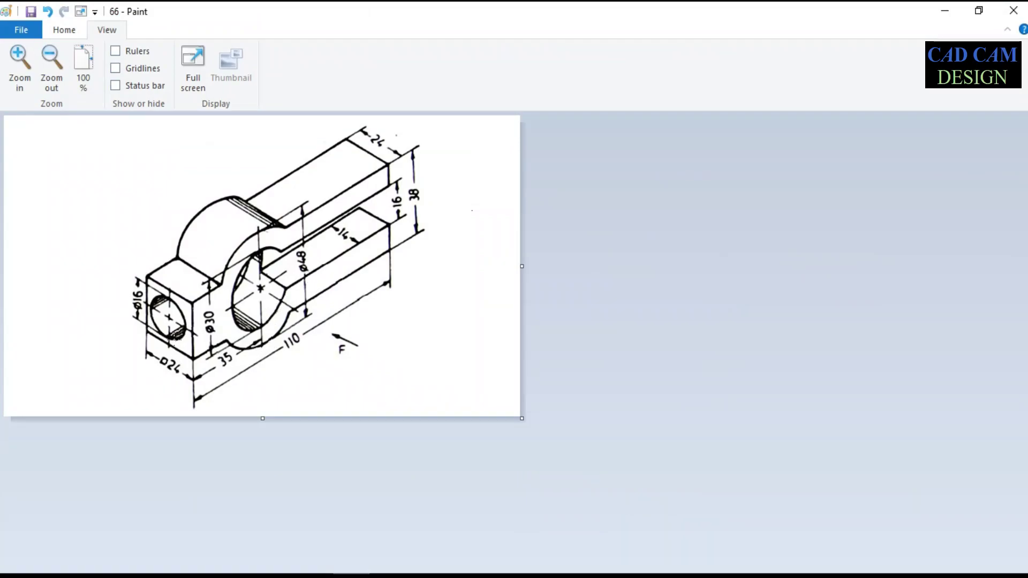
Step: Check the 110 length in the Paint drawing, then return to SOLIDWORKS and select Plane1
{"action": "left_click", "coordinate": [299, 352]}
{"action": "left_click", "coordinate": [944, 10]}
{"action": "left_click", "coordinate": [51, 371]}
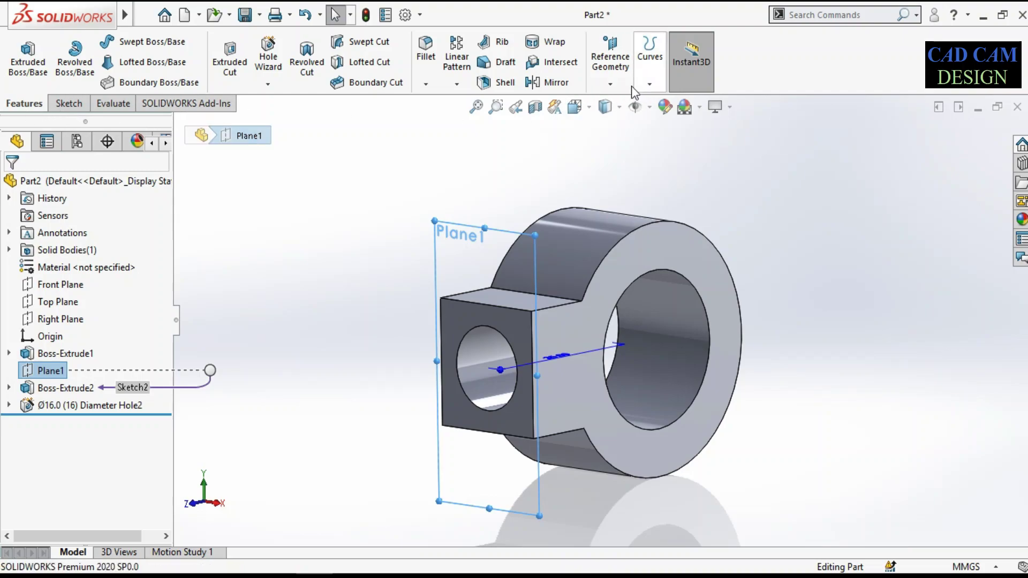
Step: Create Plane2 parallel to Plane1, offset 110 mm with the offset flipped
{"action": "left_click", "coordinate": [610, 83]}
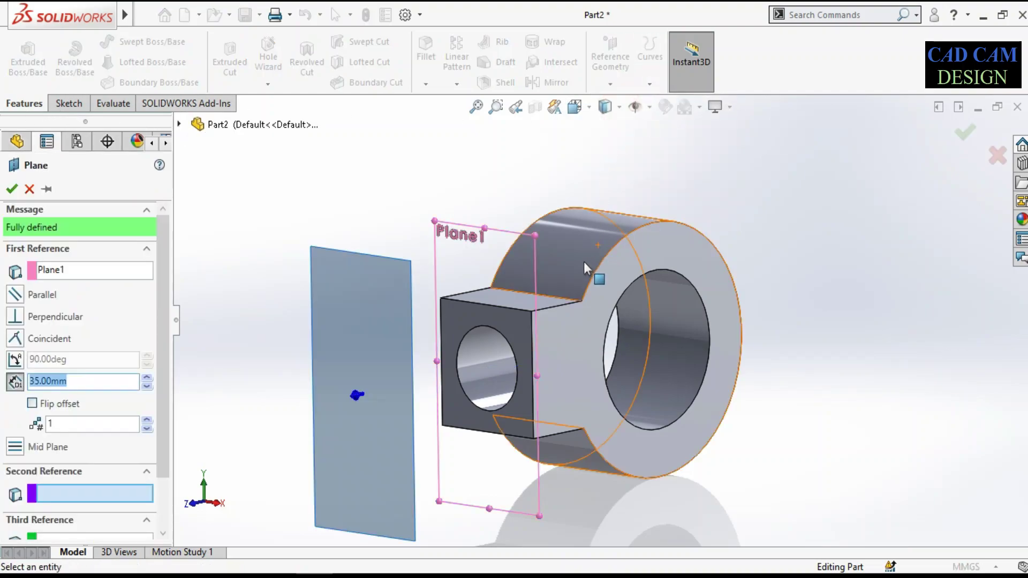
{"action": "scroll", "coordinate": [579, 274], "scroll_direction": "down", "scroll_amount": 2}
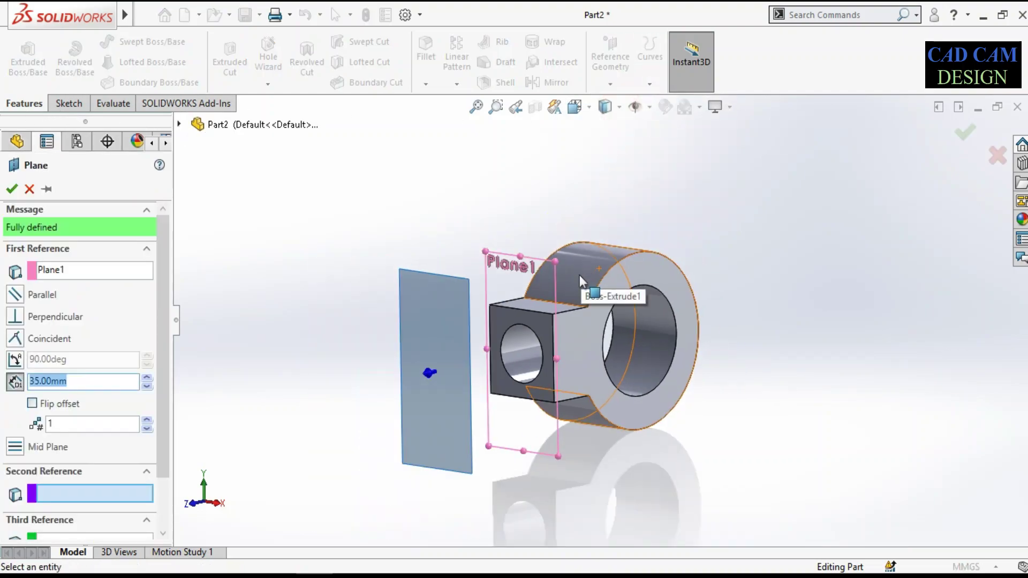
{"action": "left_click", "coordinate": [32, 404]}
{"action": "key", "text": "alt+Tab"}
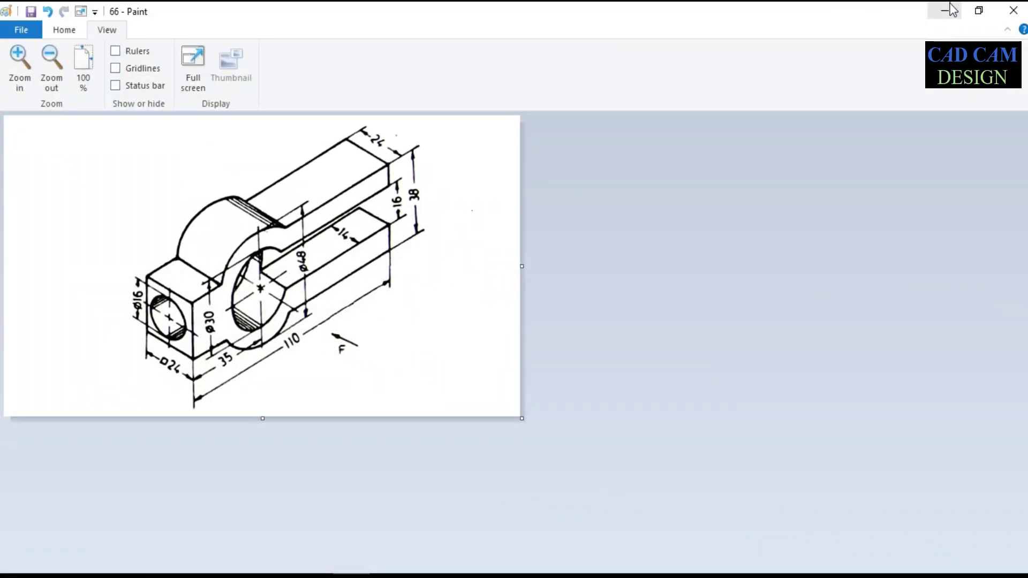
{"action": "left_click", "coordinate": [945, 10]}
{"action": "double_click", "coordinate": [69, 381]}
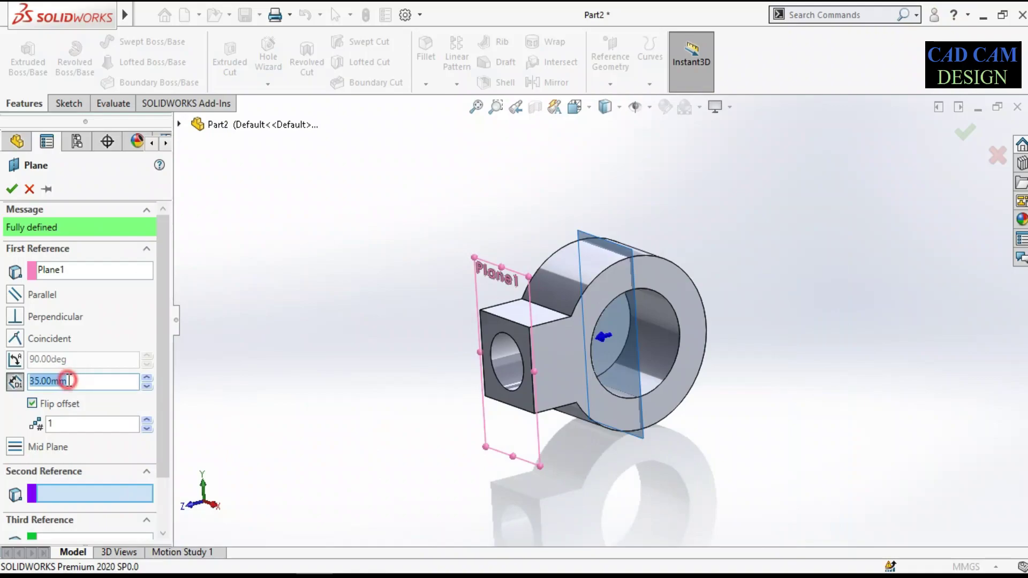
{"action": "type", "text": "10"}
{"action": "key", "text": "Return"}
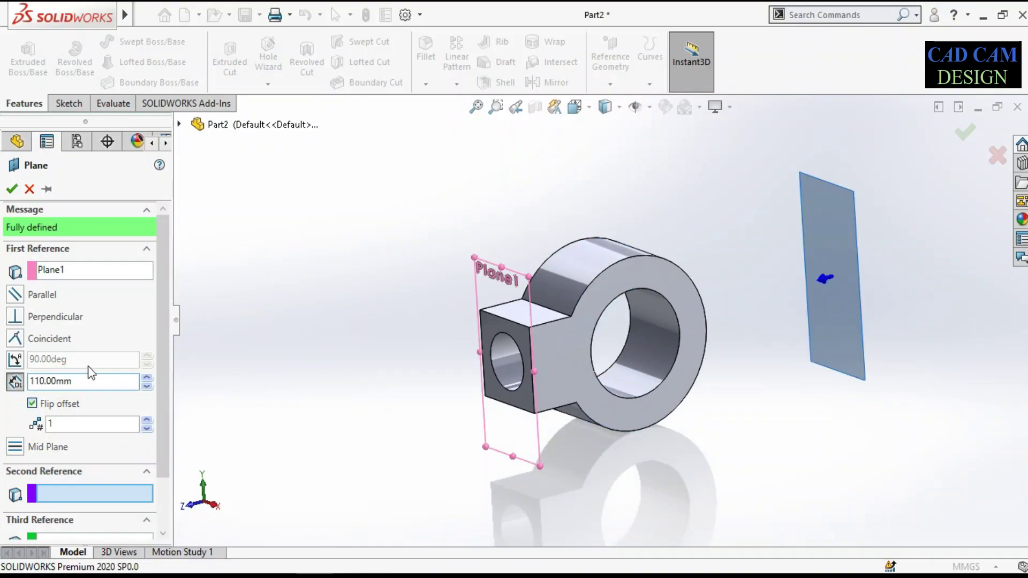
{"action": "left_click", "coordinate": [13, 190]}
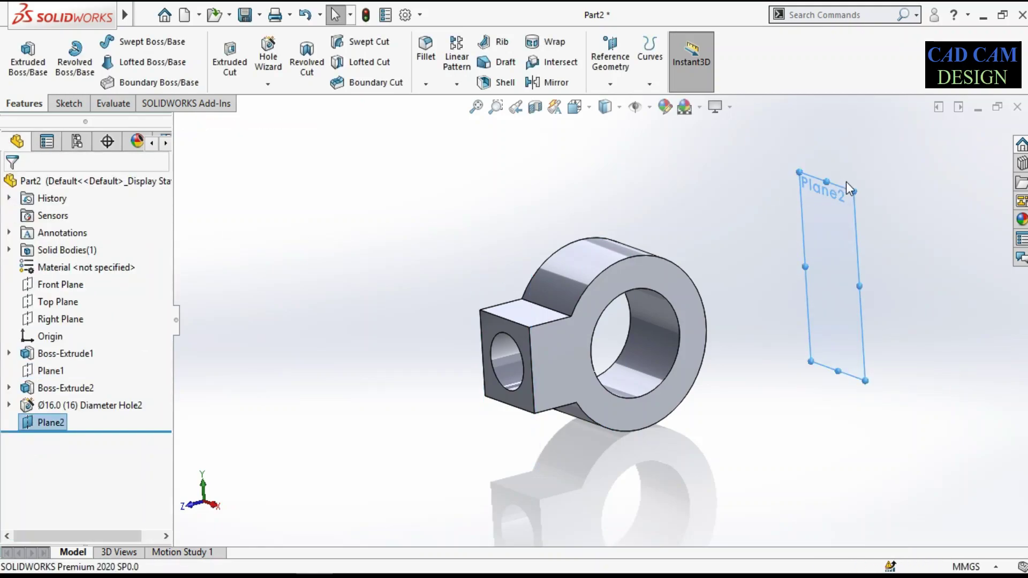
Step: Open Sketch5 on Plane2 and view it normal to the plane from its reverse side
{"action": "mouse_move", "coordinate": [858, 236]}
{"action": "middle_mouse_down"}
{"action": "mouse_move", "coordinate": [843, 176]}
{"action": "mouse_move", "coordinate": [804, 184]}
{"action": "middle_mouse_up"}
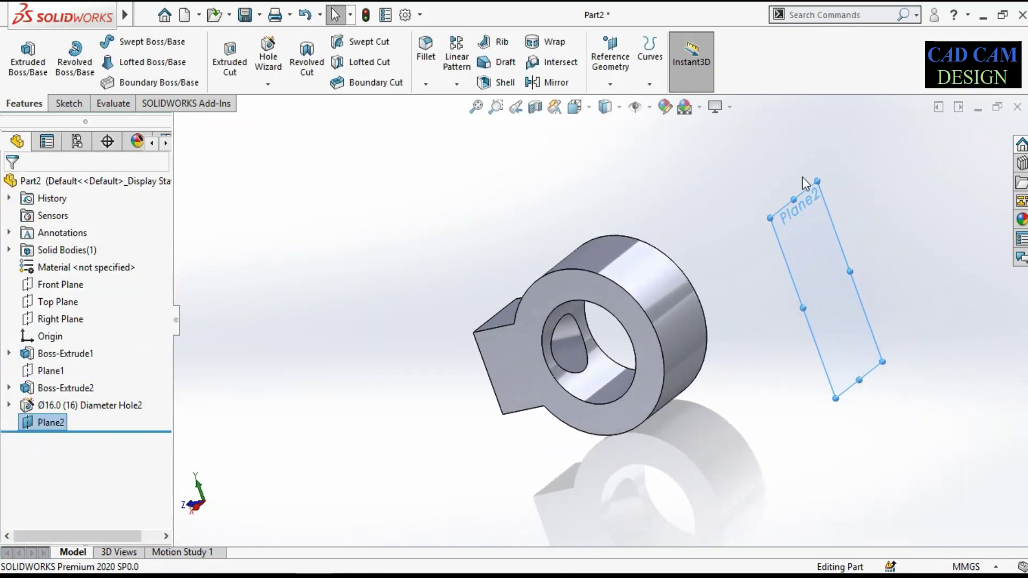
{"action": "left_click", "coordinate": [786, 213]}
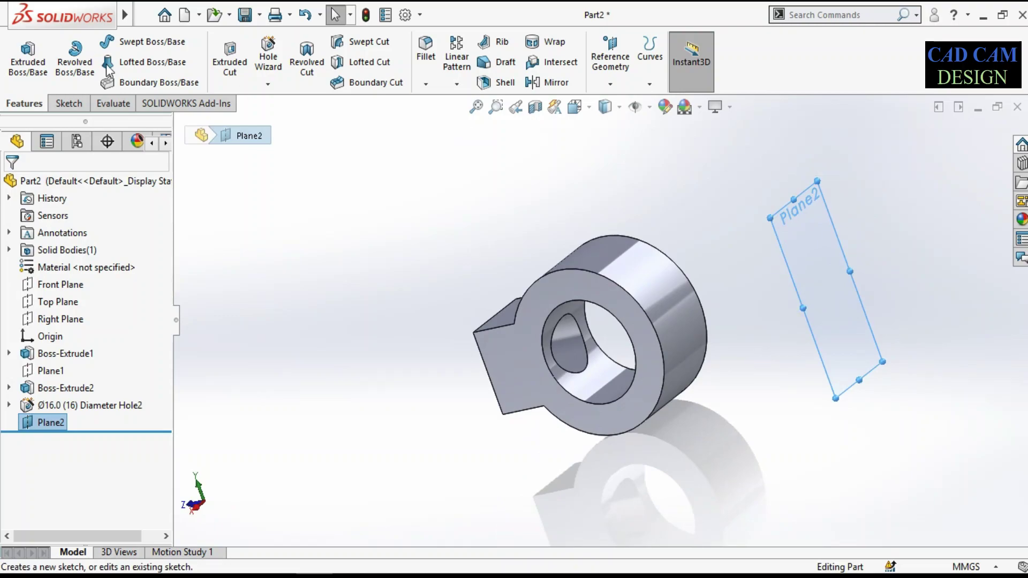
{"action": "left_click", "coordinate": [29, 56]}
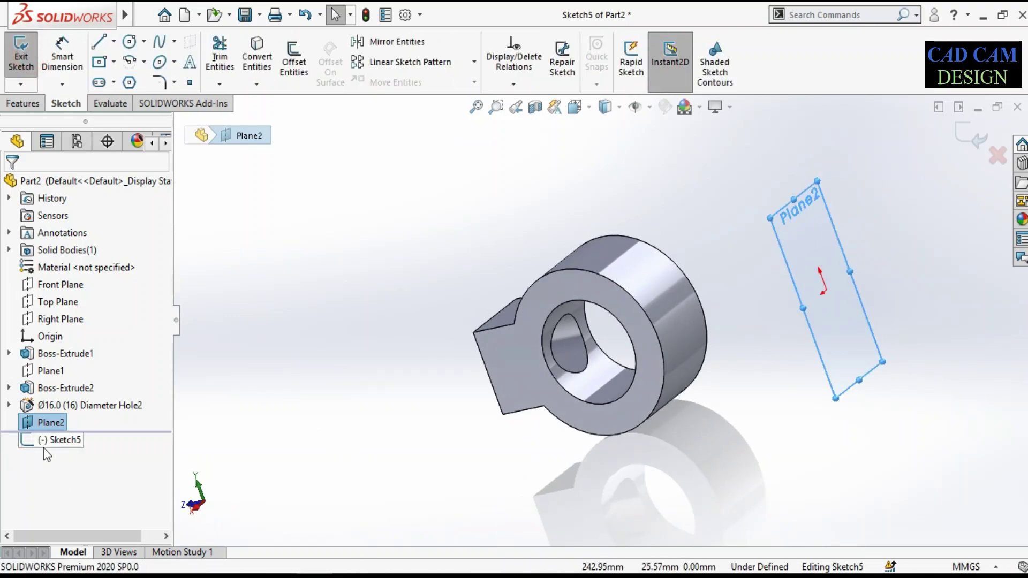
{"action": "left_click", "coordinate": [53, 440]}
{"action": "left_click", "coordinate": [83, 423]}
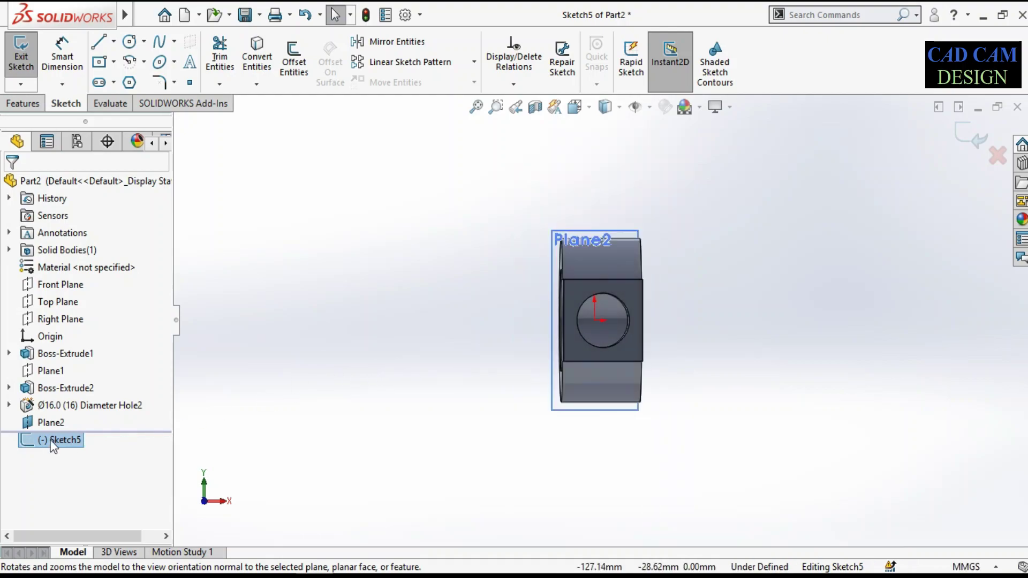
{"action": "left_click", "coordinate": [53, 442]}
{"action": "left_click", "coordinate": [88, 410]}
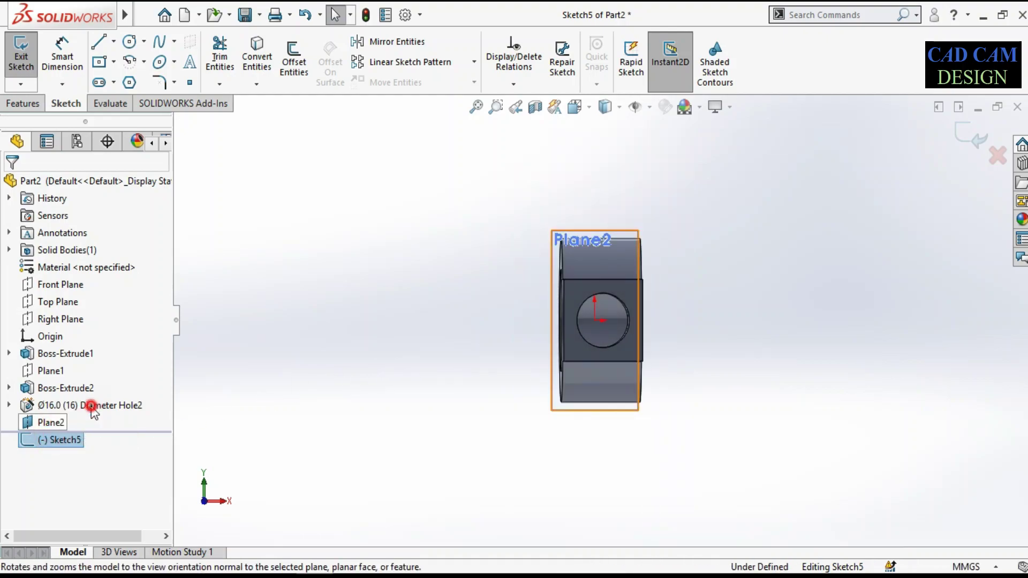
{"action": "left_click", "coordinate": [44, 441]}
{"action": "left_click", "coordinate": [85, 402]}
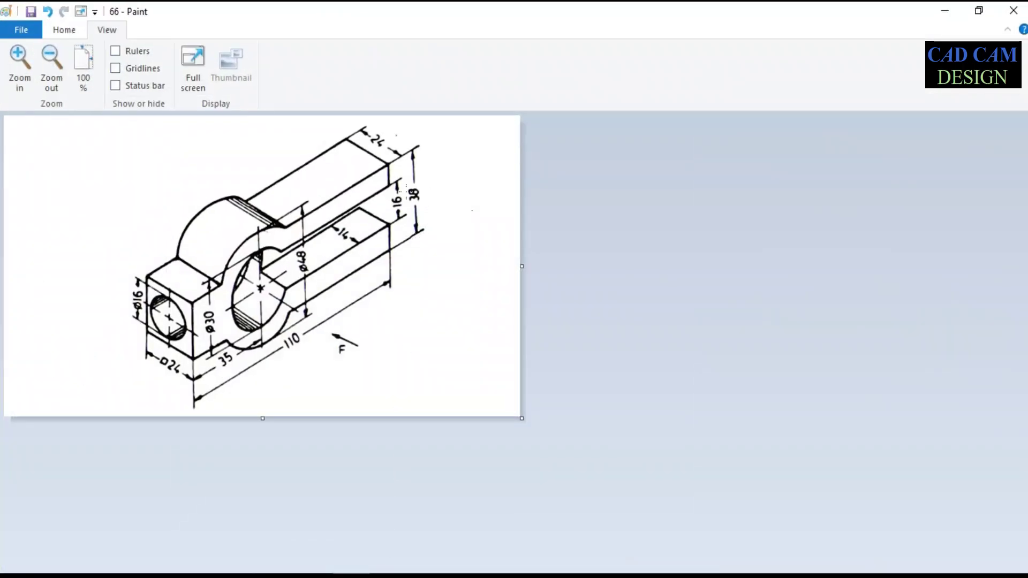
Step: Review the arm's 24 and 38 dimensions in Paint, then minimize the drawing
{"action": "left_click", "coordinate": [428, 198]}
{"action": "left_click", "coordinate": [366, 134]}
{"action": "left_click", "coordinate": [946, 9]}
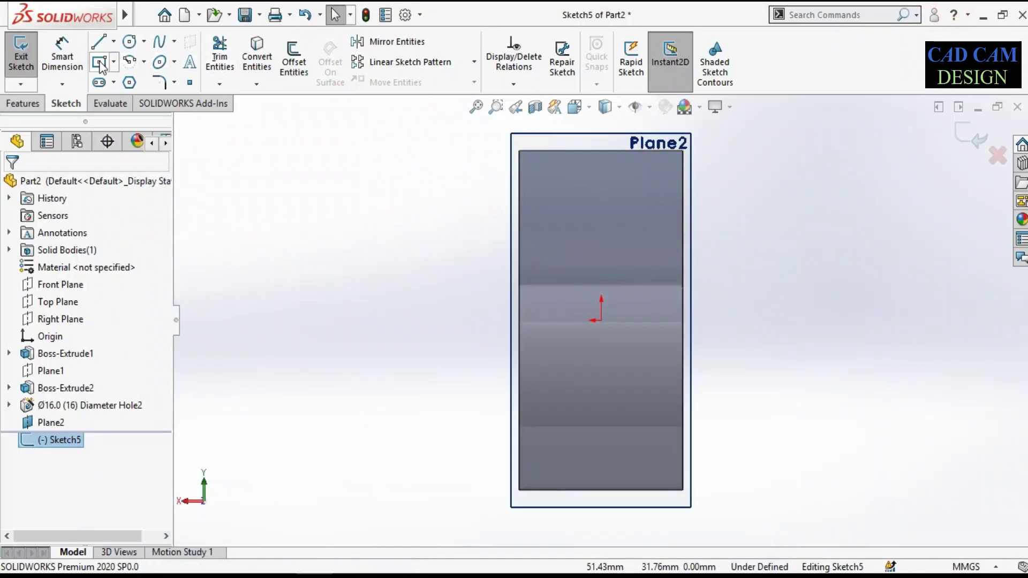
Step: Draw a centre rectangle anchored at the origin
{"action": "left_click", "coordinate": [99, 63]}
{"action": "left_click", "coordinate": [600, 320]}
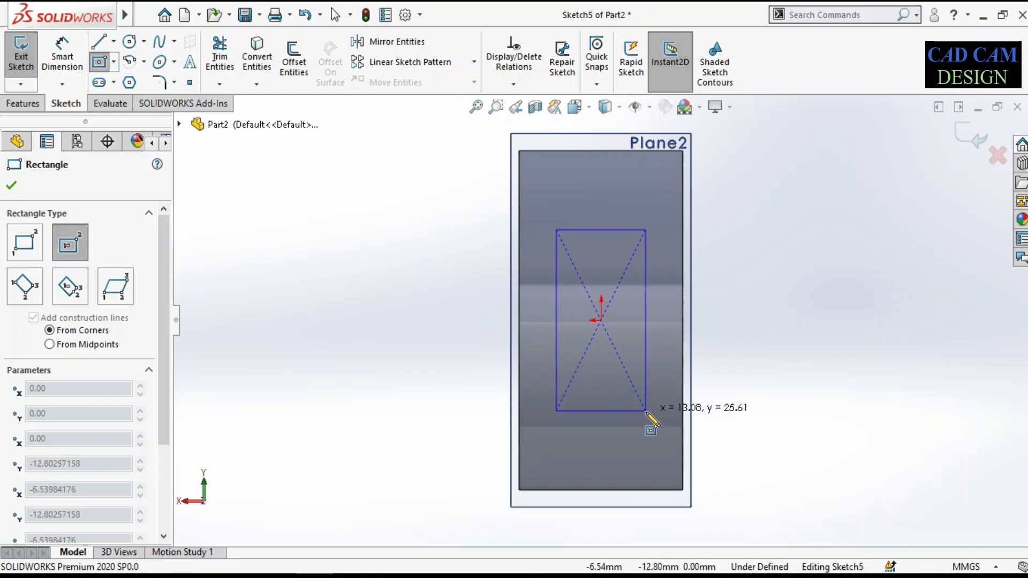
{"action": "left_click", "coordinate": [659, 411]}
{"action": "key", "text": "Escape"}
Step: Dimension the rectangle 38 mm tall and 24 mm wide
{"action": "key", "text": "d"}
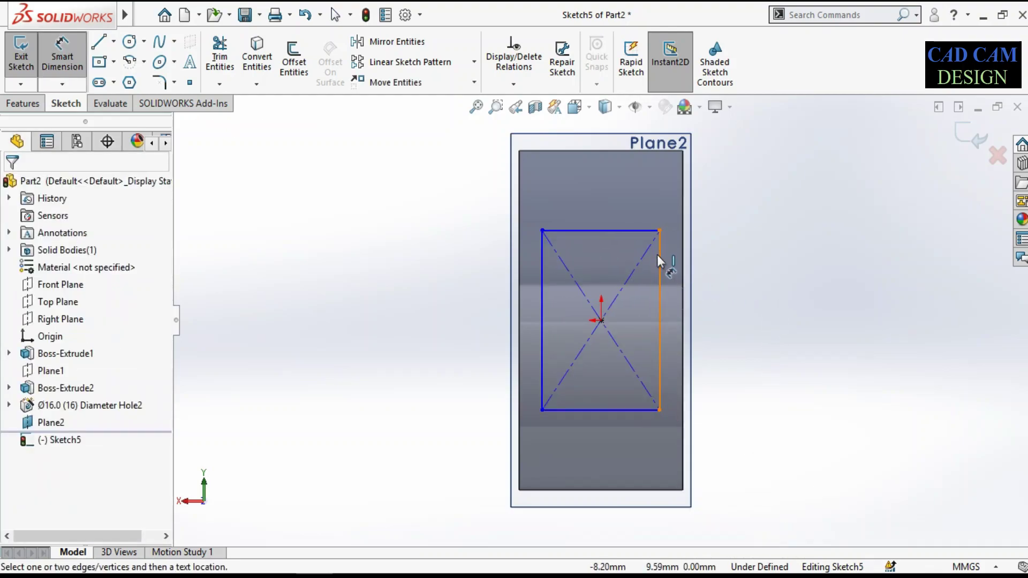
{"action": "left_click", "coordinate": [660, 283]}
{"action": "left_click", "coordinate": [739, 304]}
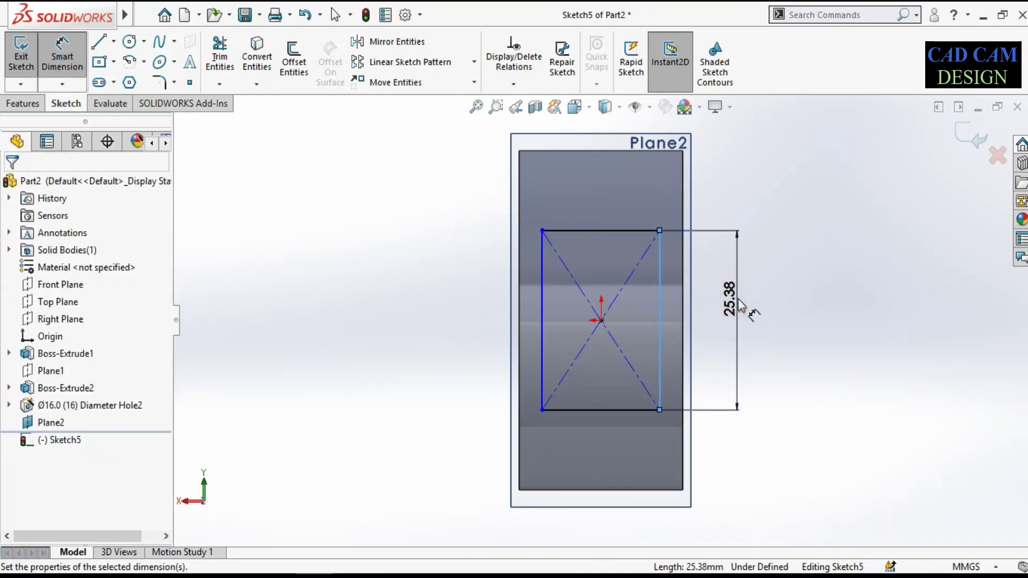
{"action": "type", "text": "38"}
{"action": "key", "text": "Return"}
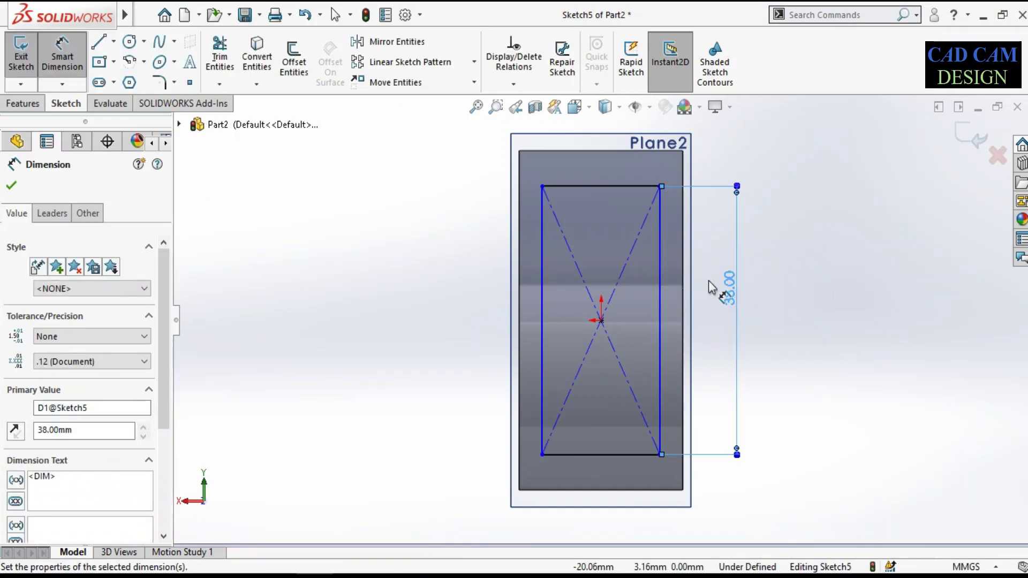
{"action": "left_click", "coordinate": [607, 467]}
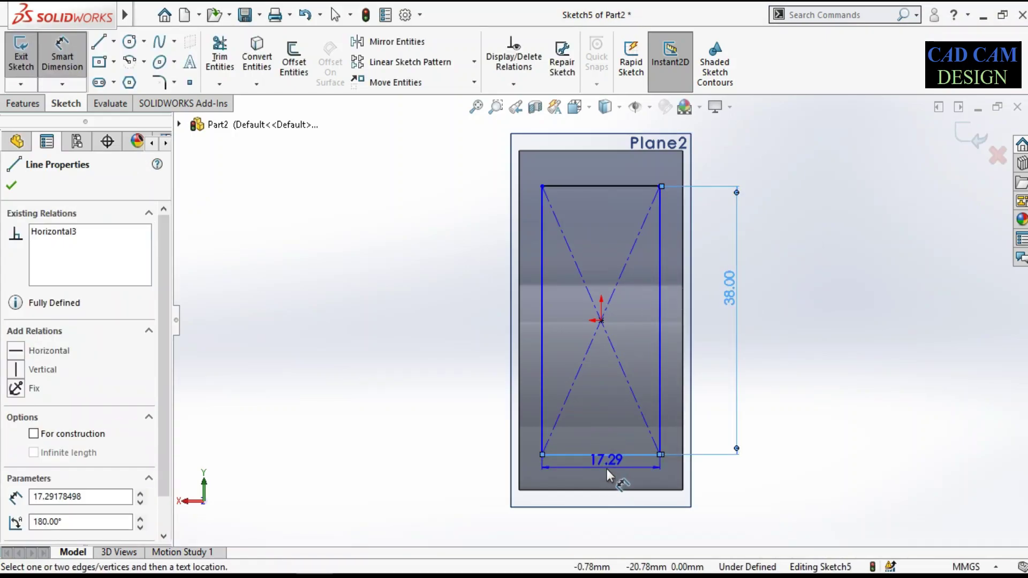
{"action": "type", "text": "24"}
{"action": "key", "text": "Return"}
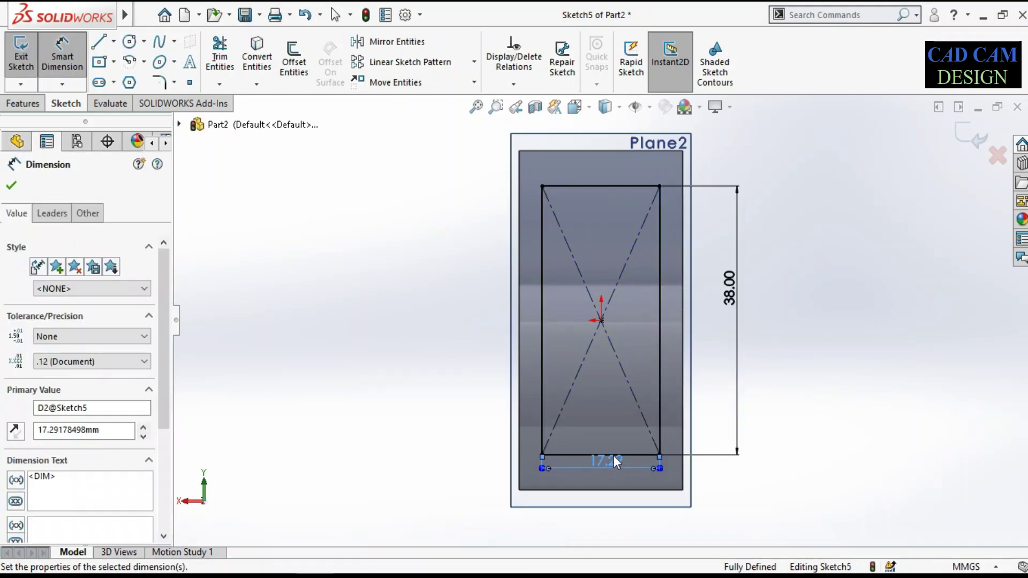
{"action": "left_click", "coordinate": [974, 144]}
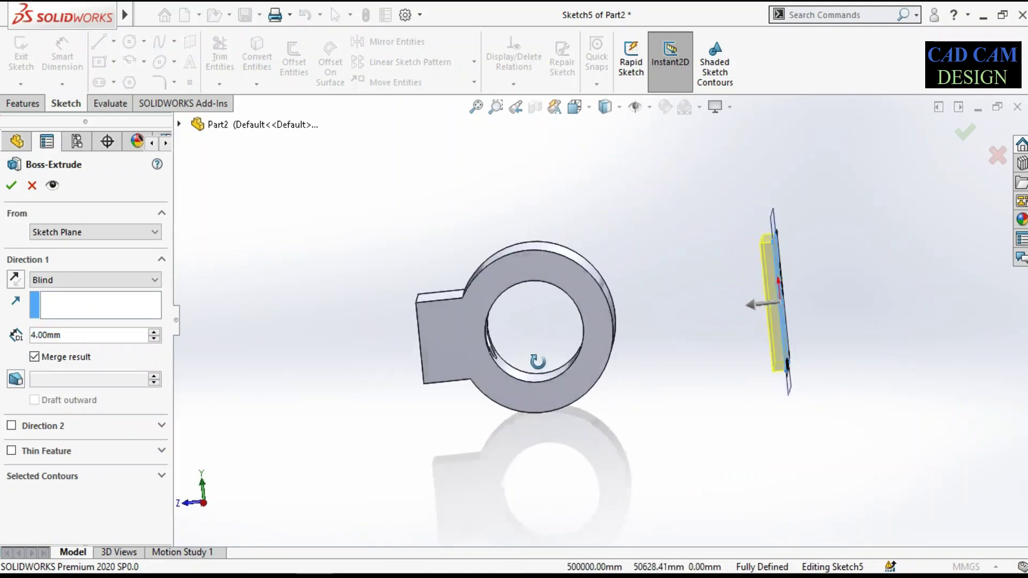
Step: Extrude the 24 × 38 mm rectangle Up To Body, merging the arm into the part as Boss-Extrude3
{"action": "middle_click_drag", "start_coordinate": [502, 322], "coordinate": [683, 314]}
{"action": "scroll", "coordinate": [683, 314], "scroll_direction": "down", "scroll_amount": 3}
{"action": "scroll", "coordinate": [683, 314], "scroll_direction": "down", "scroll_amount": 2}
{"action": "scroll", "coordinate": [637, 330], "scroll_direction": "down", "scroll_amount": 1}
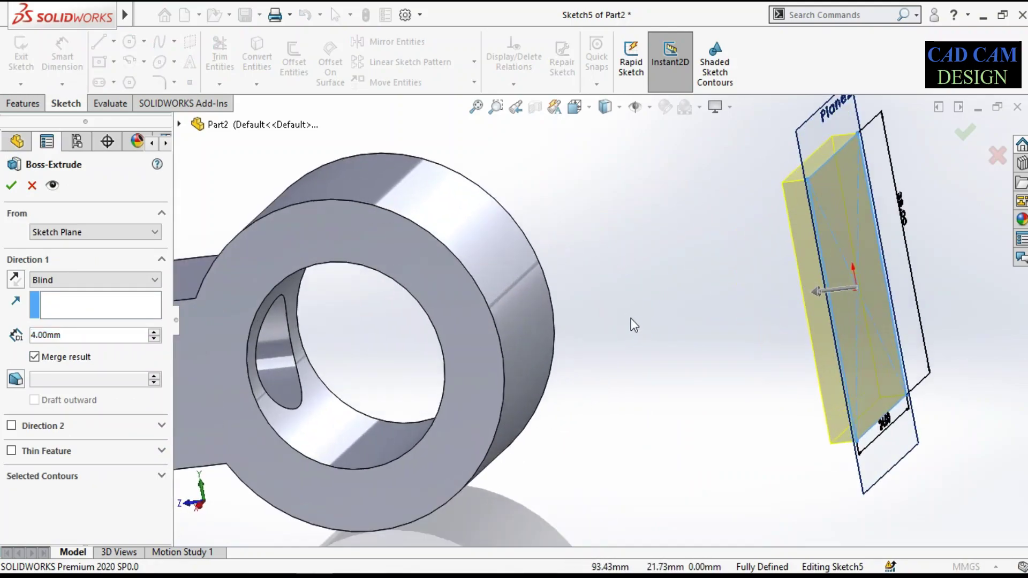
{"action": "scroll", "coordinate": [632, 323], "scroll_direction": "down", "scroll_amount": 2}
{"action": "left_click", "coordinate": [114, 280]}
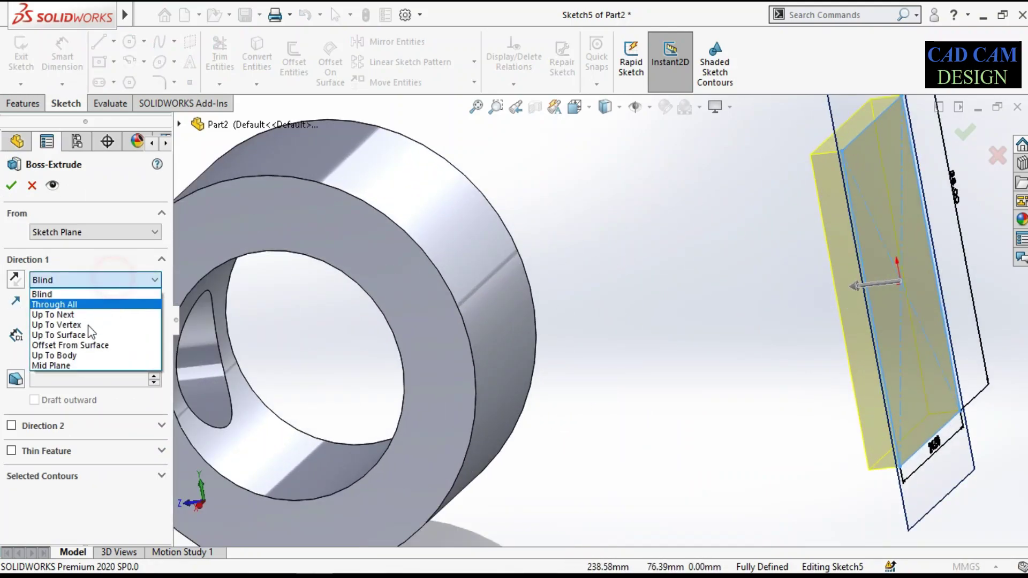
{"action": "left_click", "coordinate": [77, 358]}
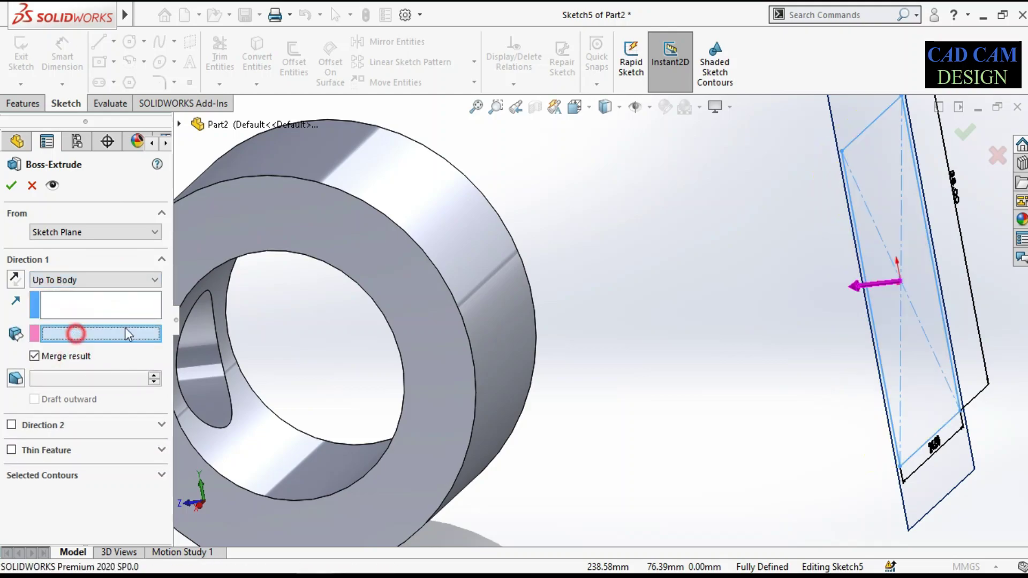
{"action": "left_click", "coordinate": [505, 337]}
{"action": "scroll", "coordinate": [514, 353], "scroll_direction": "up", "scroll_amount": 5}
{"action": "mouse_move", "coordinate": [517, 360]}
{"action": "middle_mouse_down"}
{"action": "mouse_move", "coordinate": [532, 328]}
{"action": "mouse_move", "coordinate": [556, 328]}
{"action": "middle_mouse_up"}
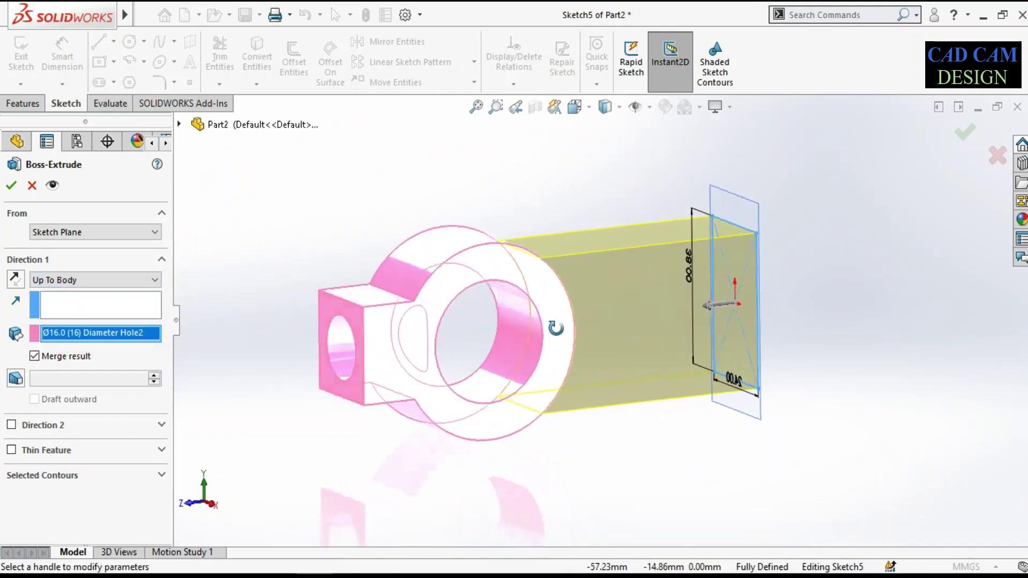
{"action": "left_click", "coordinate": [11, 184]}
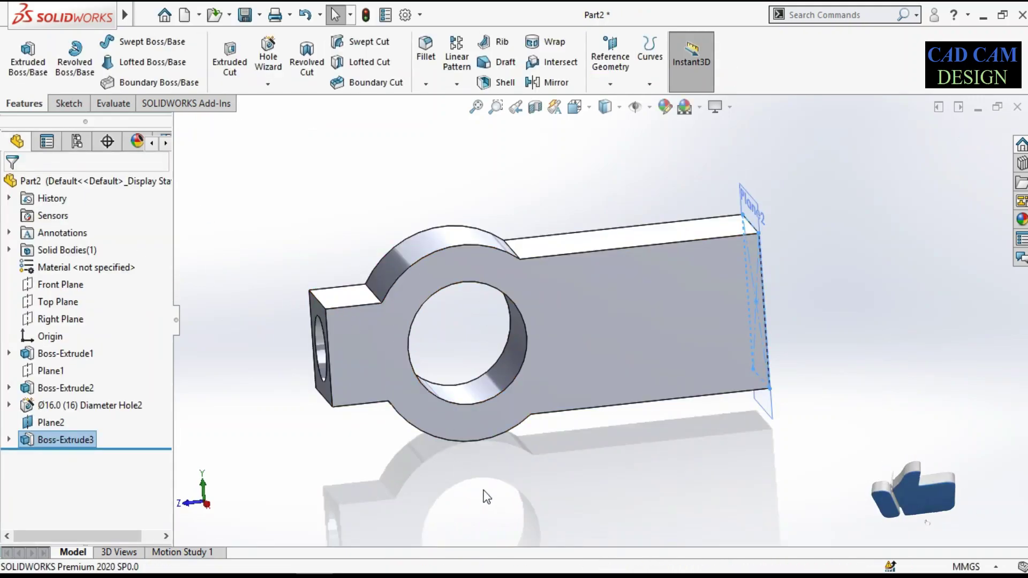
Step: Orbit the model to show the arm's end face
{"action": "mouse_move", "coordinate": [378, 316]}
{"action": "middle_mouse_down"}
{"action": "mouse_move", "coordinate": [401, 280]}
{"action": "mouse_move", "coordinate": [380, 330]}
{"action": "middle_mouse_up"}
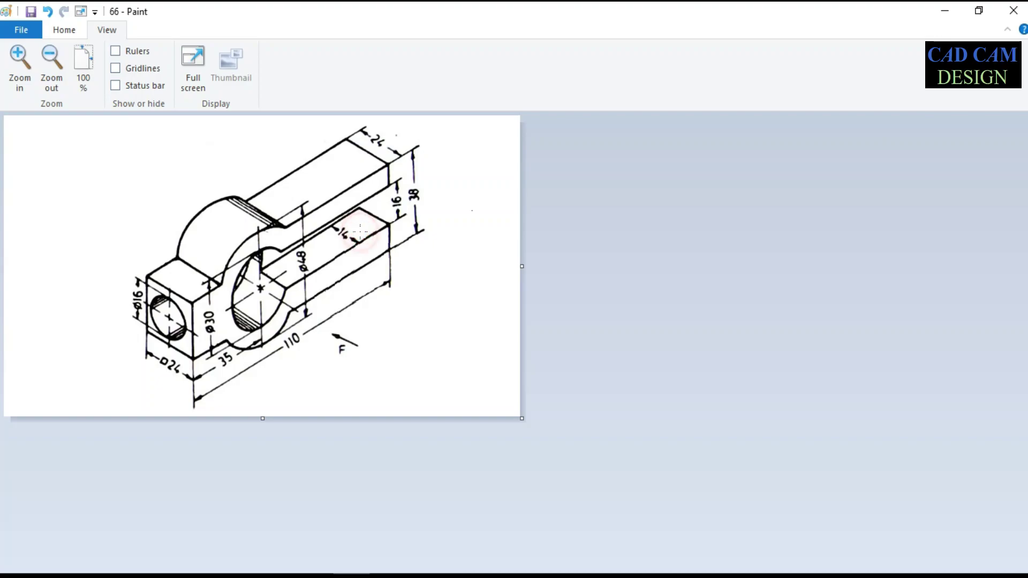
Step: Start Sketch6 on Plane2 and view it normal from the reverse side
{"action": "left_click", "coordinate": [950, 17]}
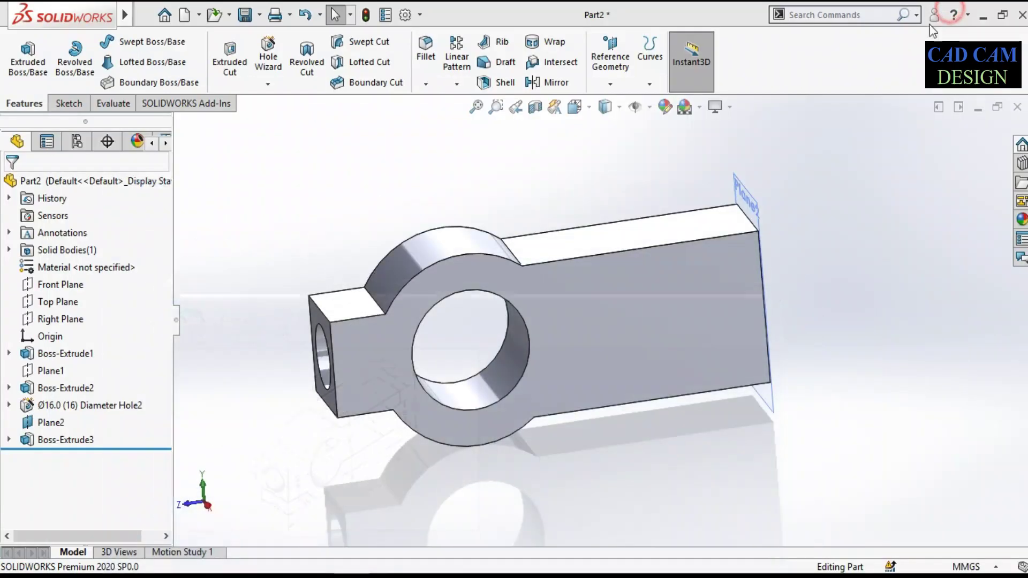
{"action": "middle_click_drag", "start_coordinate": [744, 275], "coordinate": [611, 250]}
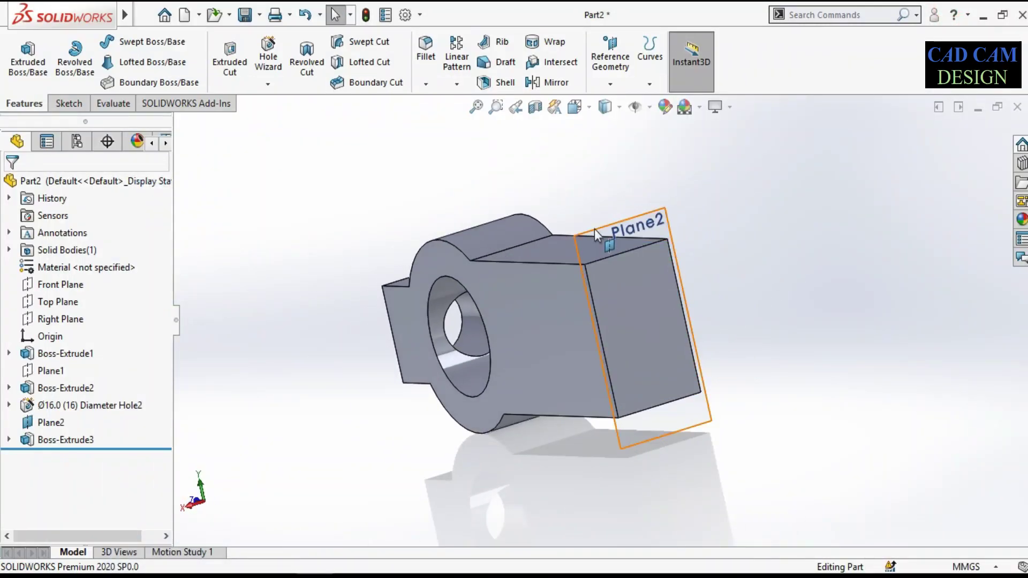
{"action": "left_click", "coordinate": [596, 229]}
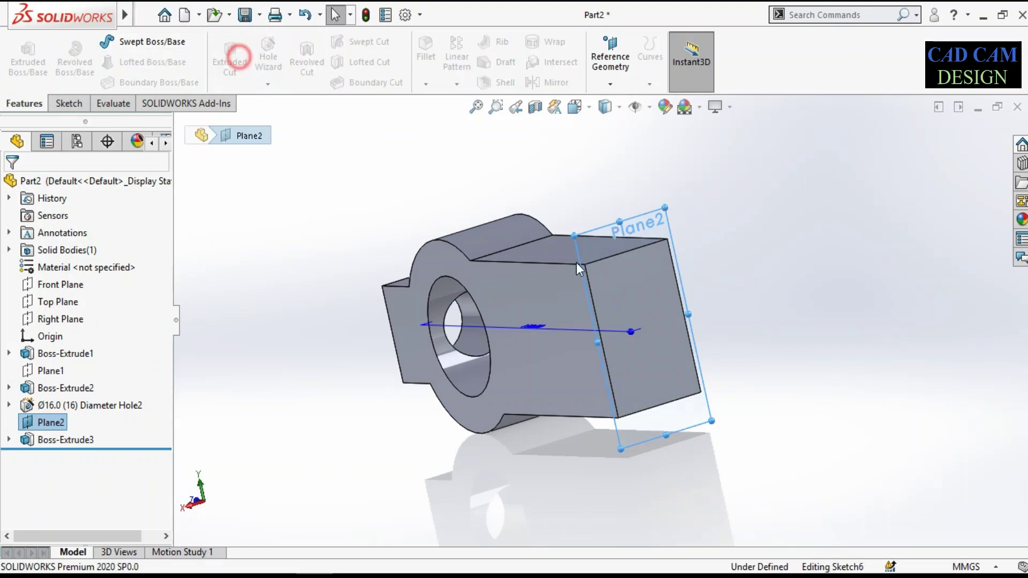
{"action": "left_click", "coordinate": [66, 457]}
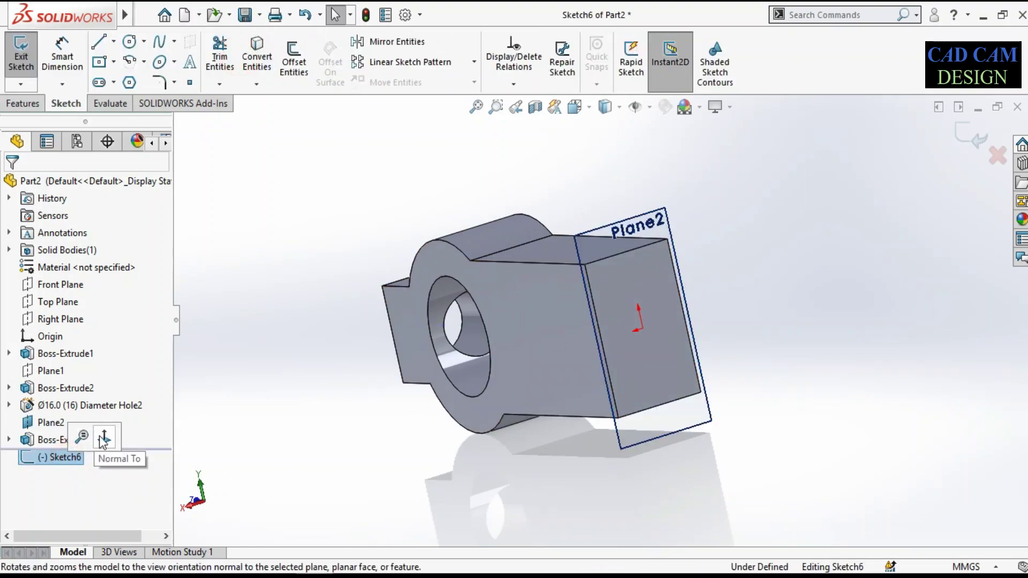
{"action": "left_click", "coordinate": [102, 432]}
{"action": "left_click", "coordinate": [59, 457]}
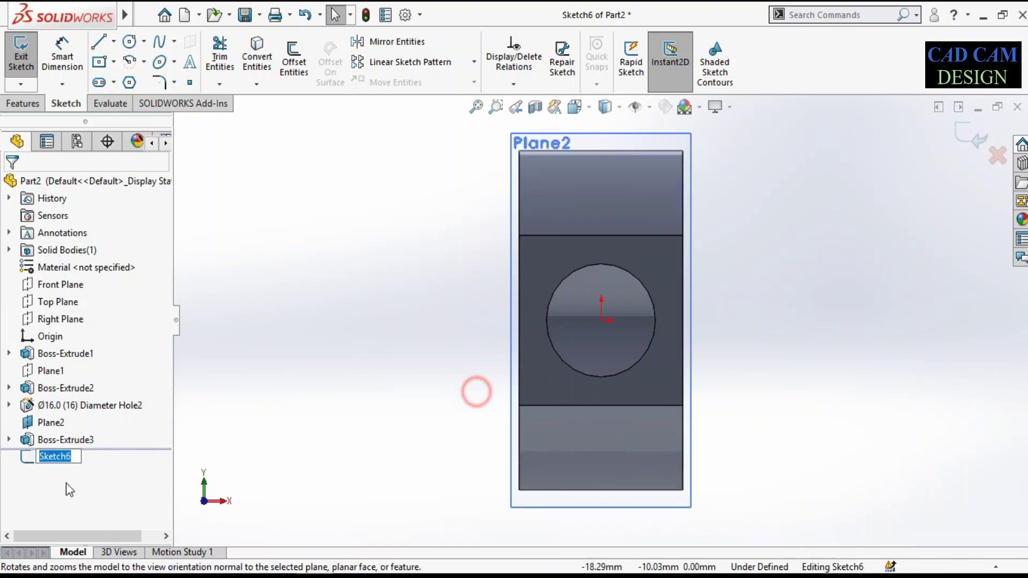
{"action": "left_click", "coordinate": [272, 462]}
{"action": "left_click", "coordinate": [62, 457]}
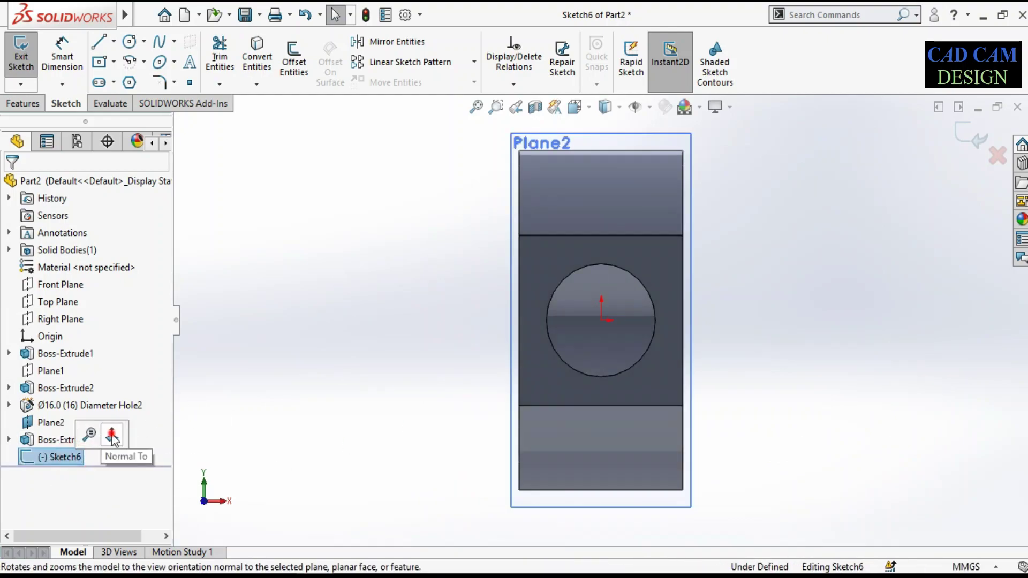
{"action": "left_click", "coordinate": [111, 437]}
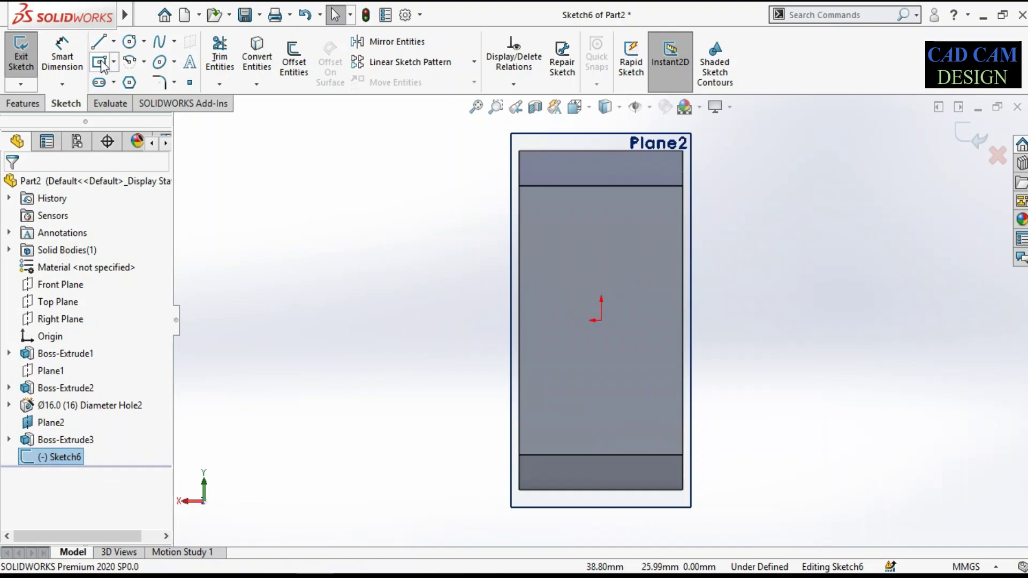
Step: Draw infinite horizontal and vertical centerlines, the horizontal one through the origin
{"action": "left_click", "coordinate": [116, 61]}
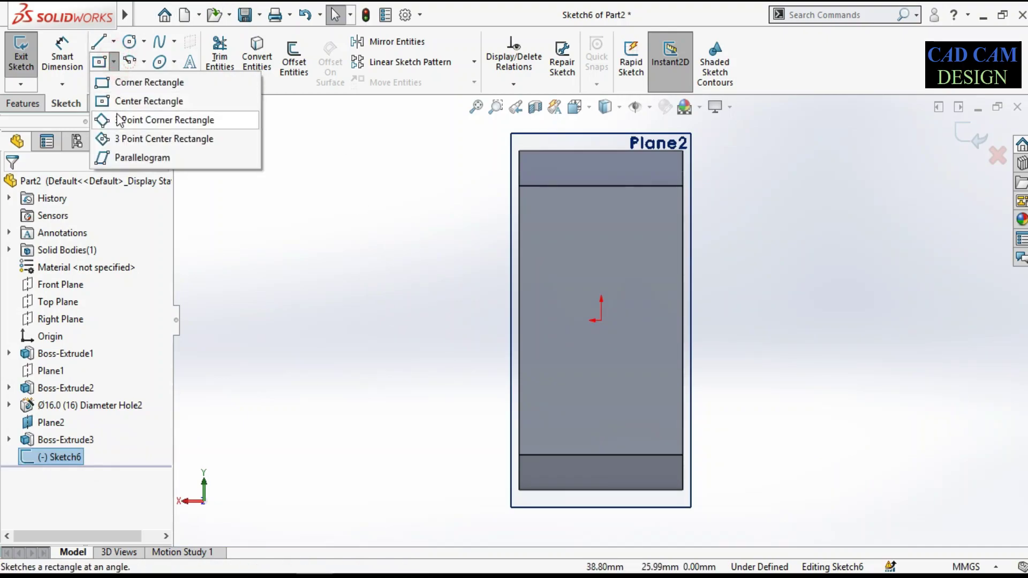
{"action": "left_click", "coordinate": [113, 40]}
{"action": "left_click", "coordinate": [112, 40]}
{"action": "left_click", "coordinate": [115, 82]}
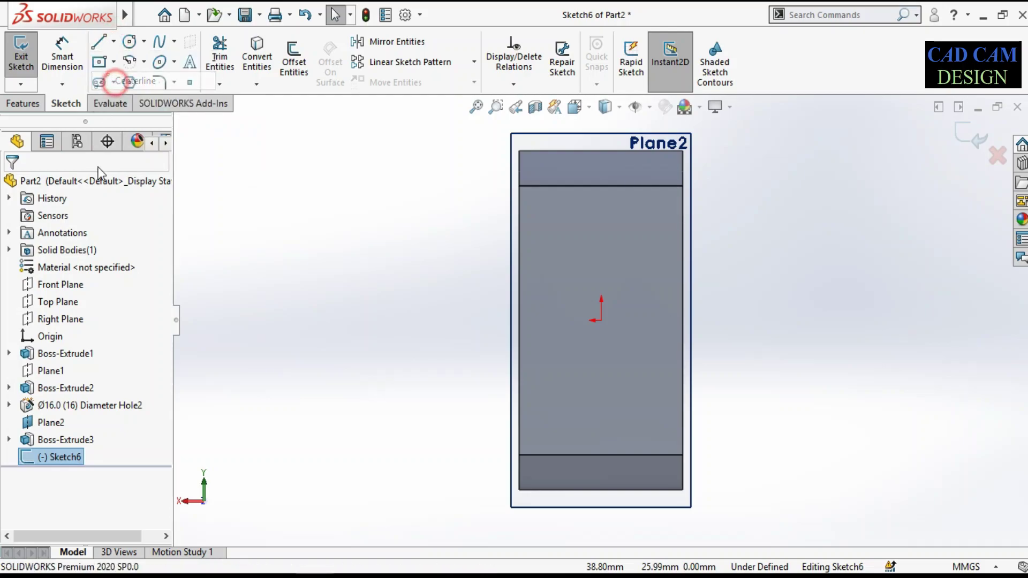
{"action": "left_click", "coordinate": [73, 381]}
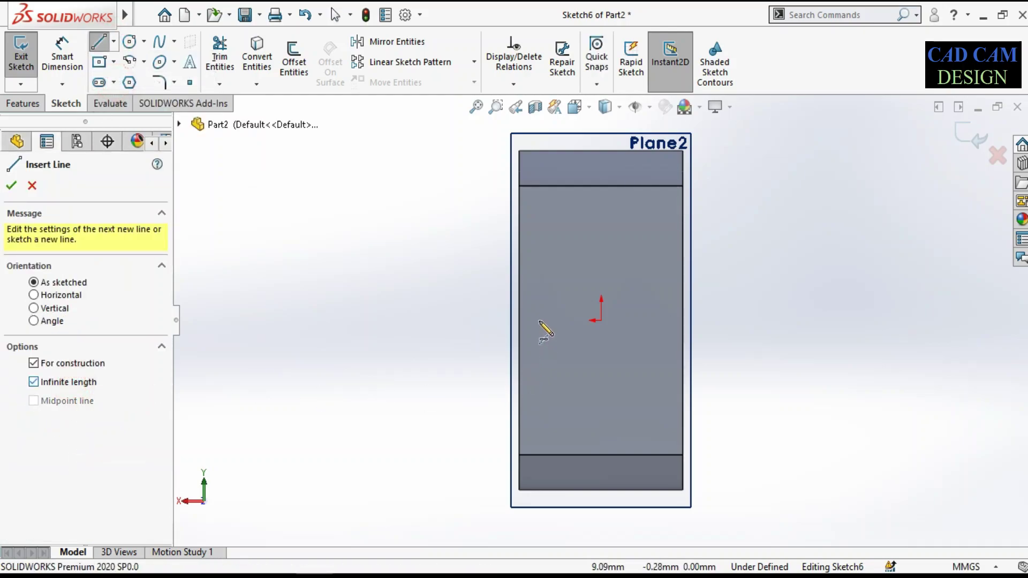
{"action": "left_click", "coordinate": [602, 322]}
{"action": "left_click", "coordinate": [551, 321]}
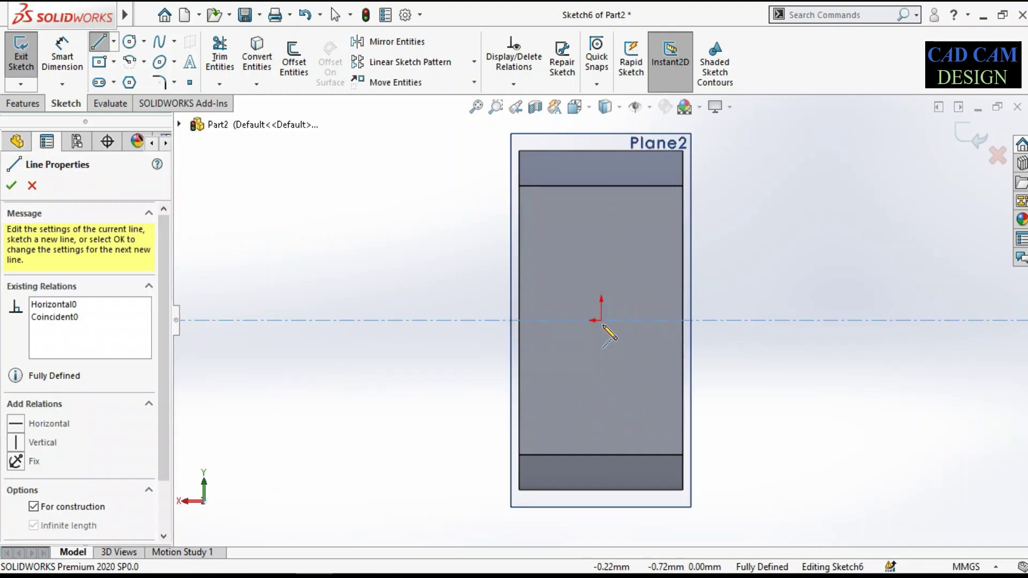
{"action": "left_click", "coordinate": [571, 321]}
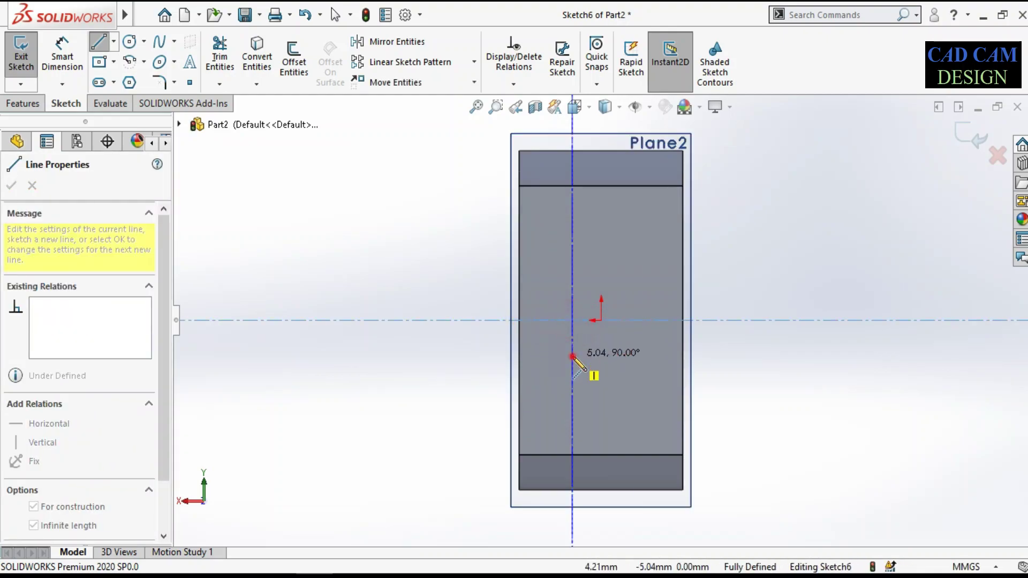
{"action": "left_click", "coordinate": [572, 257]}
Step: Dimension the vertical centerline 7 mm from the arm's left edge
{"action": "right_click_drag", "start_coordinate": [447, 395], "coordinate": [519, 316]}
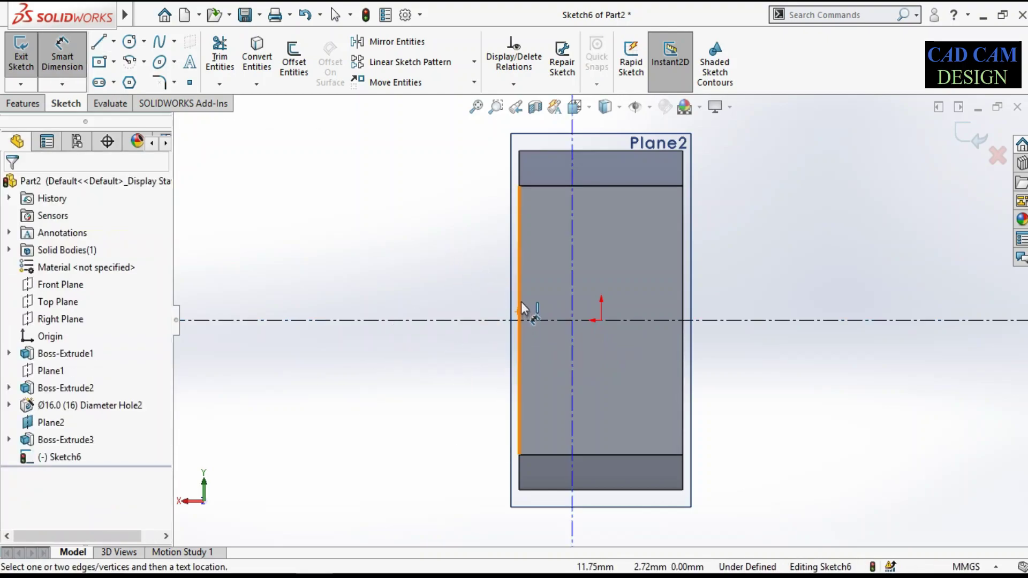
{"action": "left_click", "coordinate": [520, 310]}
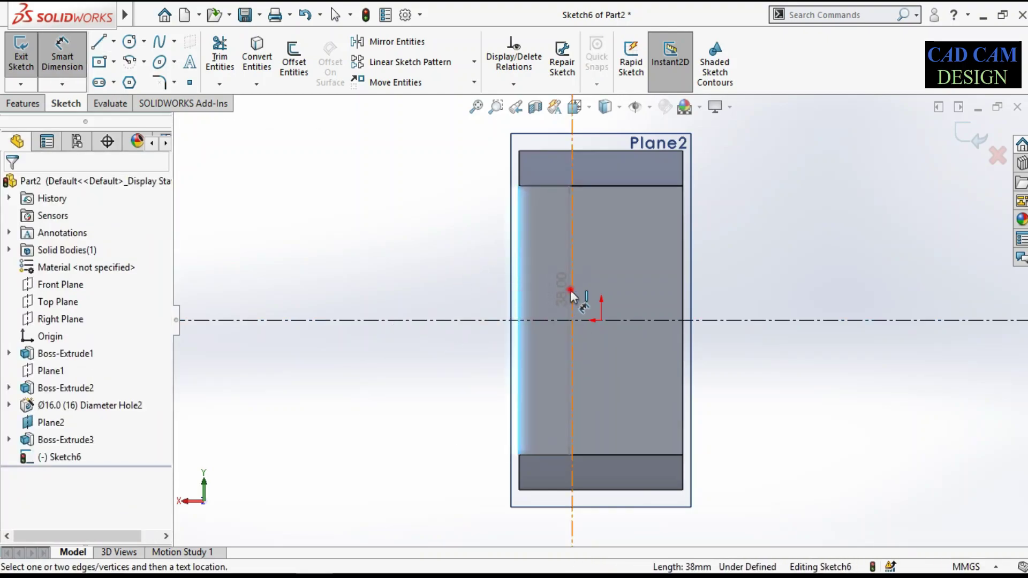
{"action": "left_click", "coordinate": [571, 292]}
{"action": "left_click", "coordinate": [477, 260]}
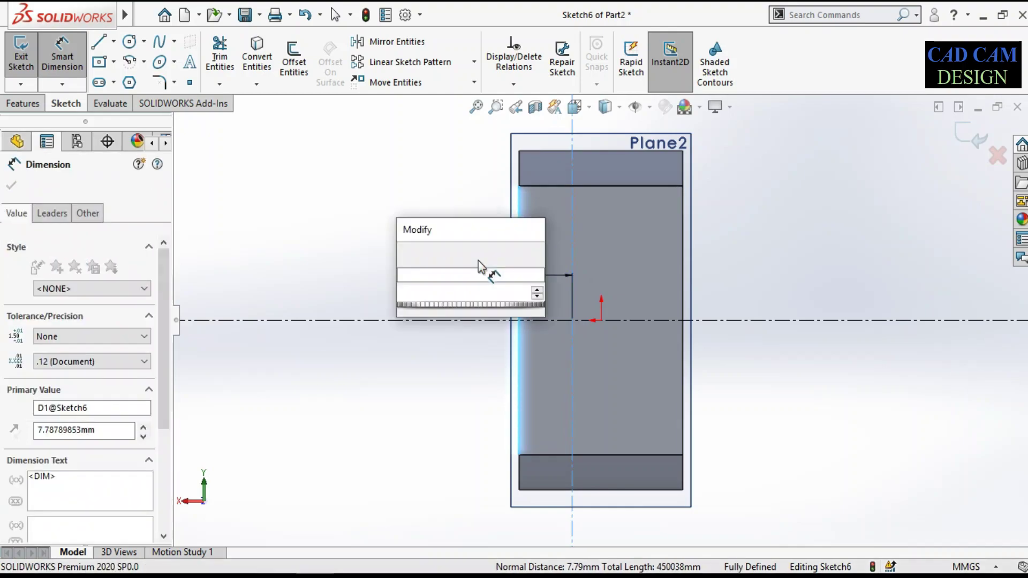
{"action": "type", "text": "7"}
{"action": "key", "text": "Return"}
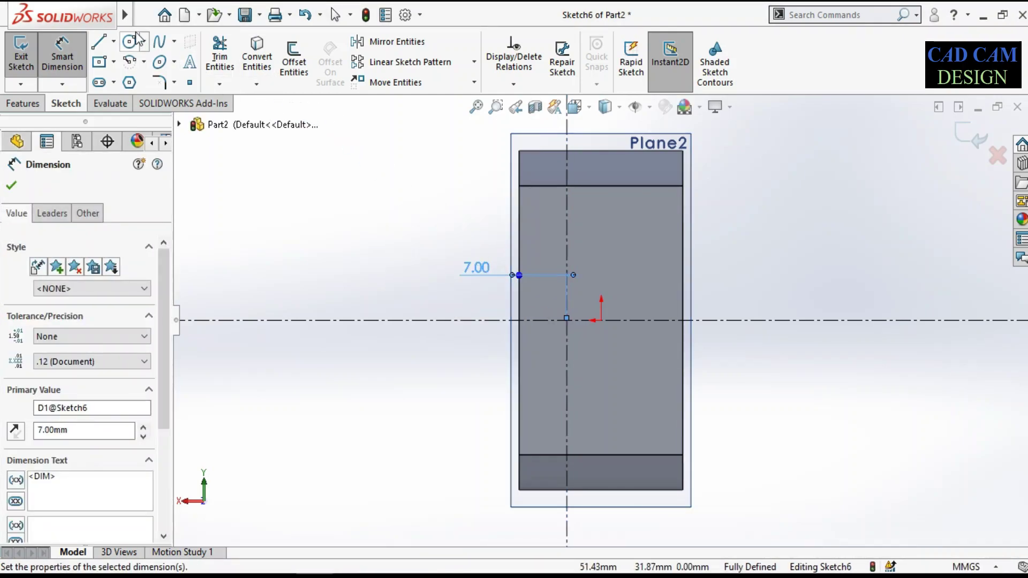
{"action": "left_click", "coordinate": [99, 62]}
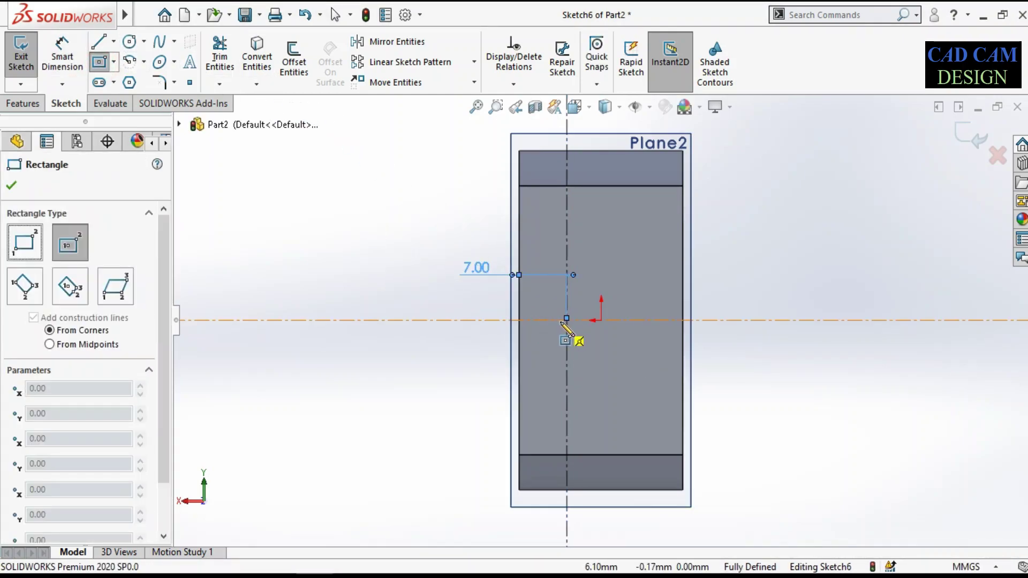
Step: Draw a centre rectangle at the centerline intersection reaching the arm's left edge, then check the drawing
{"action": "scroll", "coordinate": [567, 318], "scroll_direction": "down", "scroll_amount": 5}
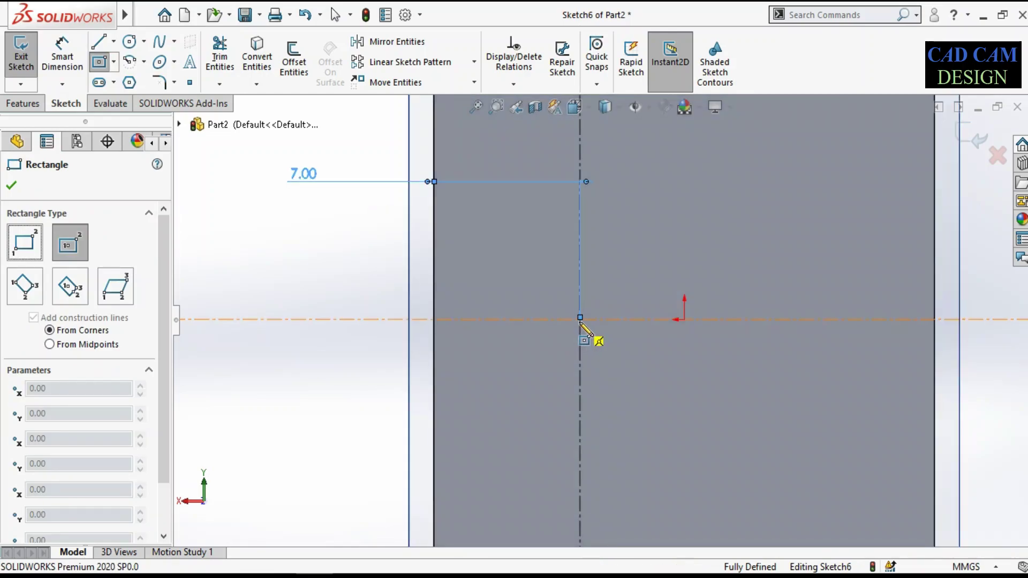
{"action": "left_click", "coordinate": [580, 319]}
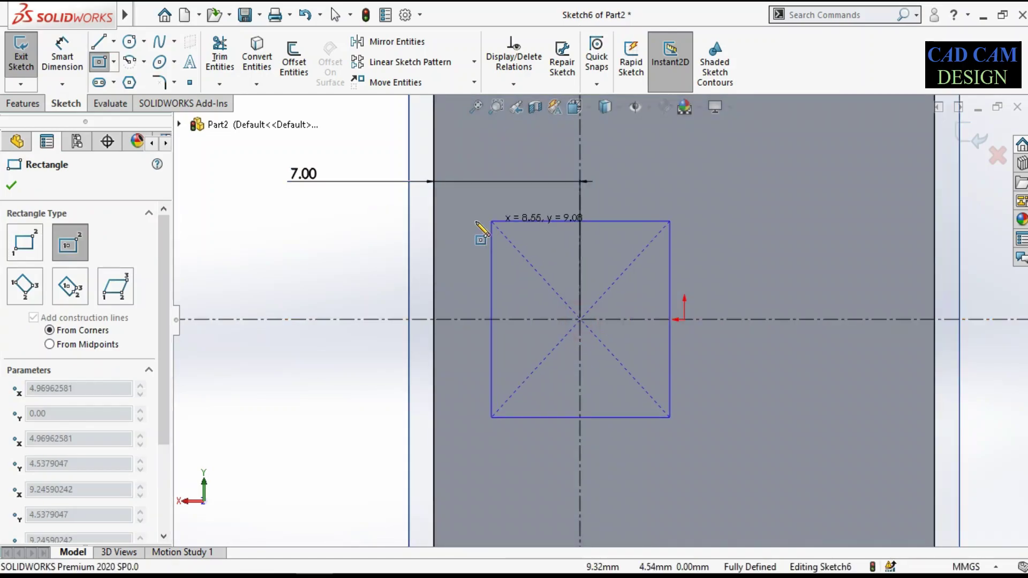
{"action": "left_click", "coordinate": [434, 223]}
{"action": "right_click", "coordinate": [344, 217]}
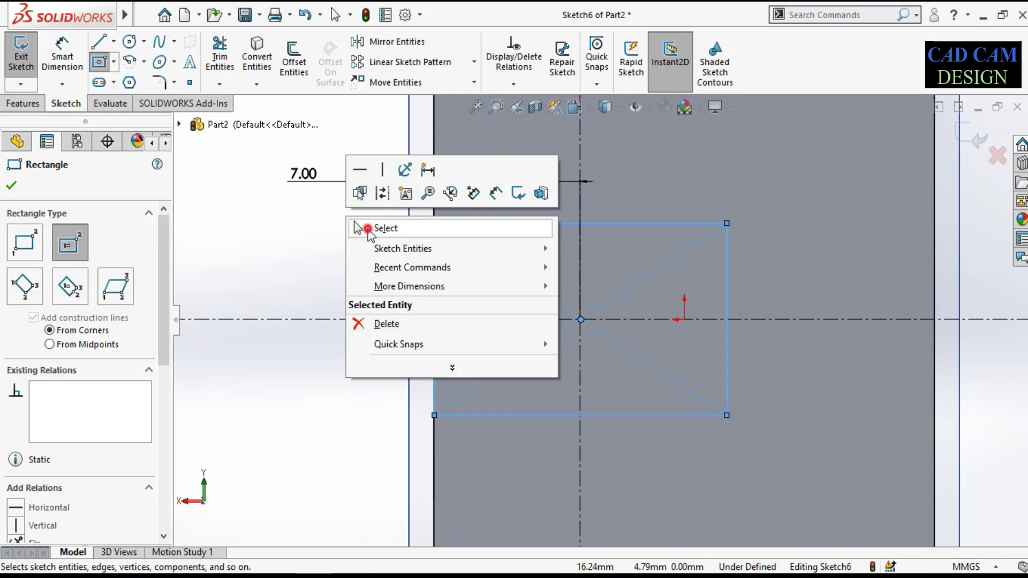
{"action": "left_click", "coordinate": [375, 229]}
{"action": "scroll", "coordinate": [469, 359], "scroll_direction": "up", "scroll_amount": 3}
{"action": "key", "text": "alt+Tab"}
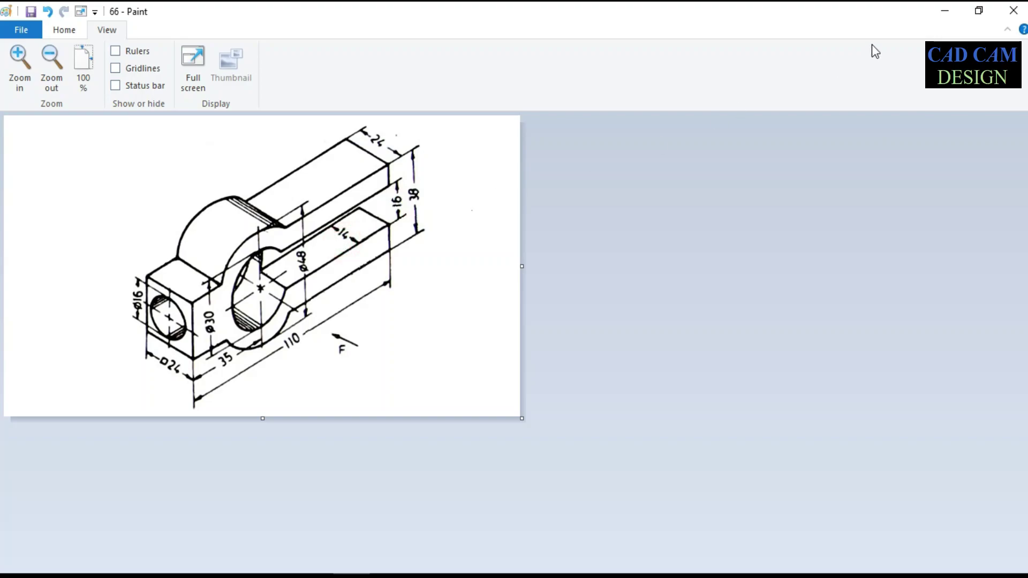
{"action": "left_click", "coordinate": [945, 10]}
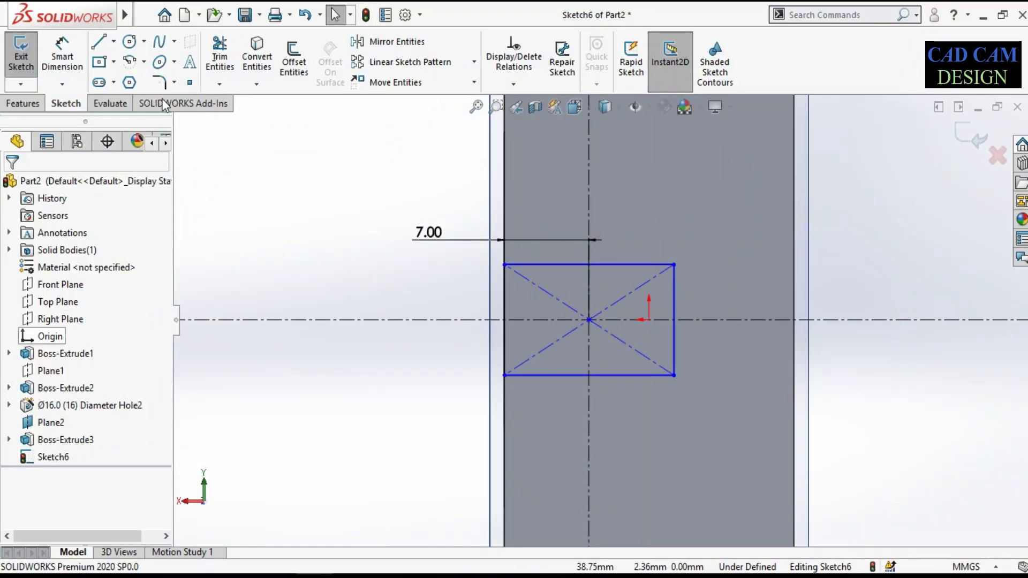
Step: Dimension the slot rectangle 16 mm high and 14 mm wide
{"action": "right_click_drag", "start_coordinate": [459, 423], "coordinate": [472, 294]}
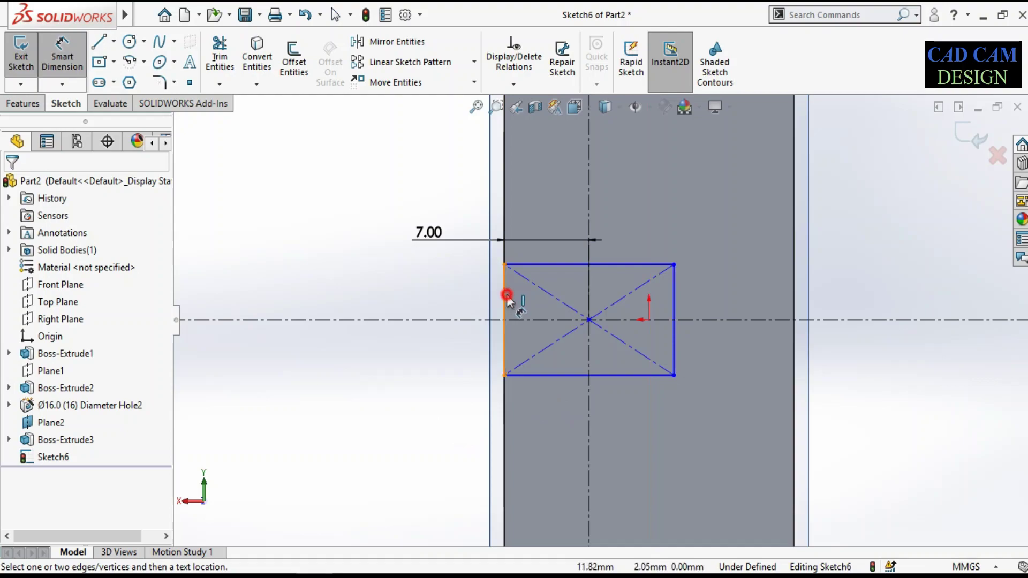
{"action": "left_click", "coordinate": [506, 295]}
{"action": "left_click", "coordinate": [448, 295]}
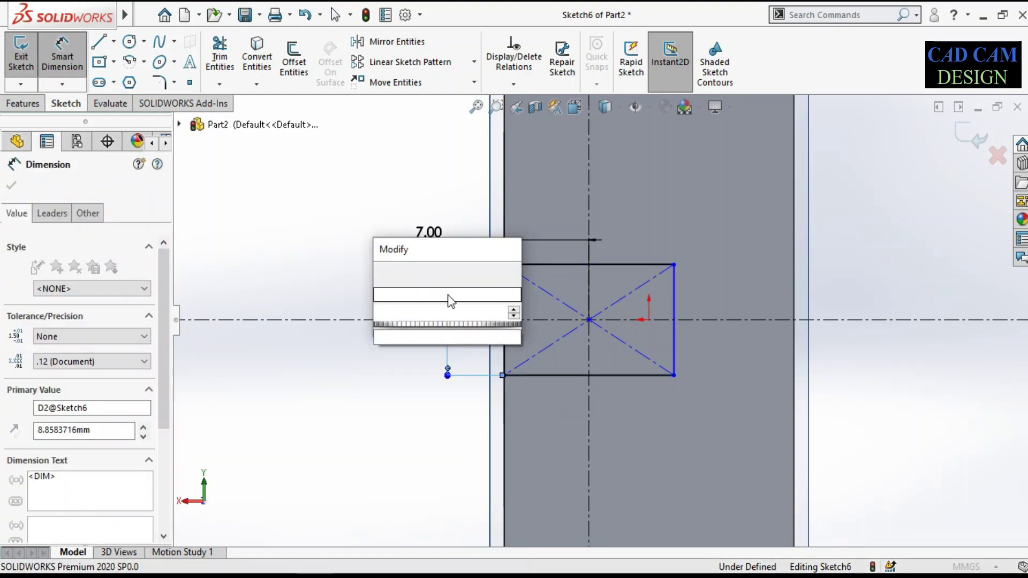
{"action": "type", "text": "16"}
{"action": "key", "text": "Return"}
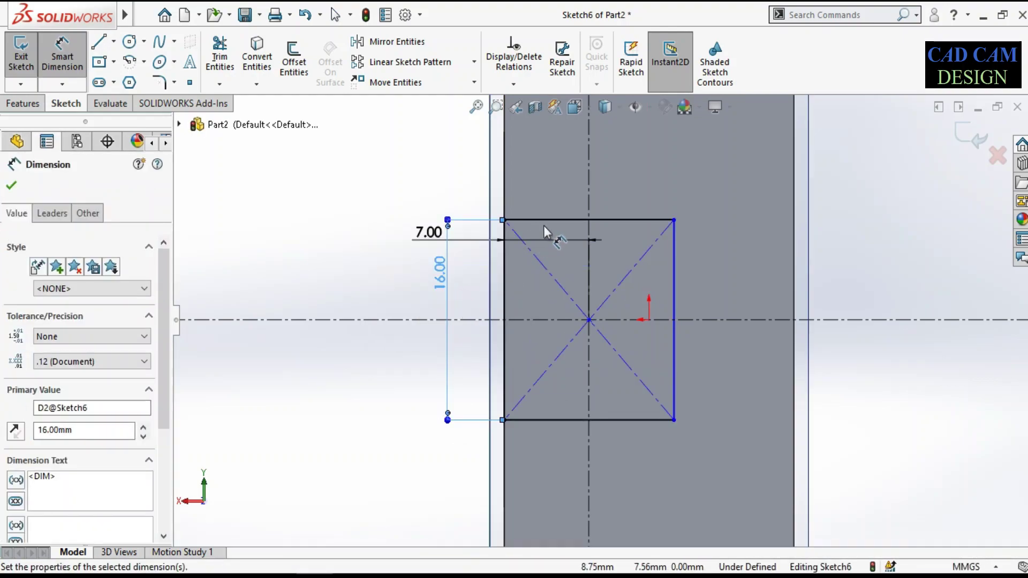
{"action": "left_click", "coordinate": [546, 220]}
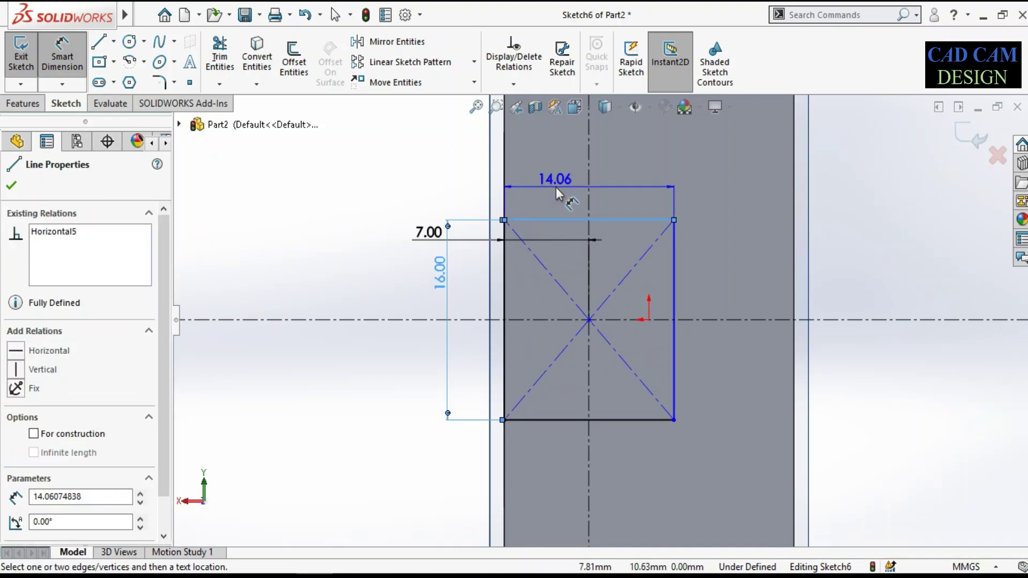
{"action": "left_click", "coordinate": [556, 188]}
{"action": "type", "text": "14.06074838mm"}
{"action": "key", "text": "Return"}
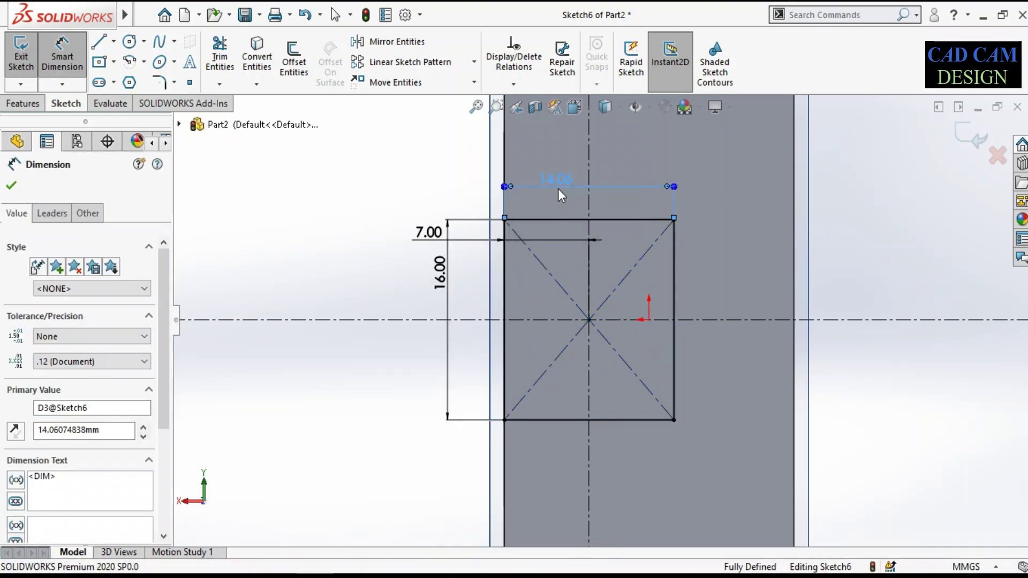
Step: Show the whole part in isometric view and compare it with the reference drawing
{"action": "scroll", "coordinate": [564, 306], "scroll_direction": "up", "scroll_amount": 3}
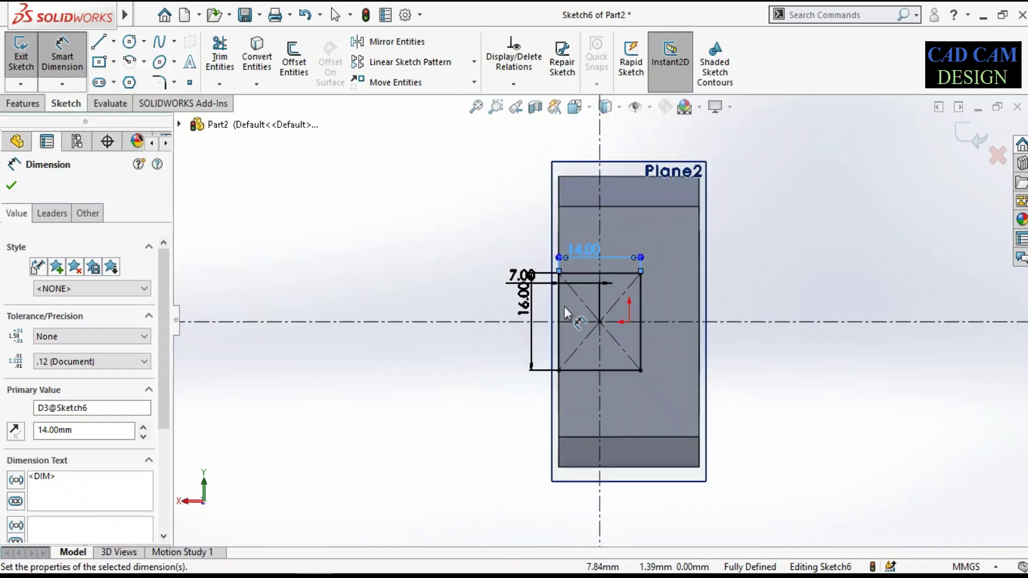
{"action": "key", "text": "ctrl+7"}
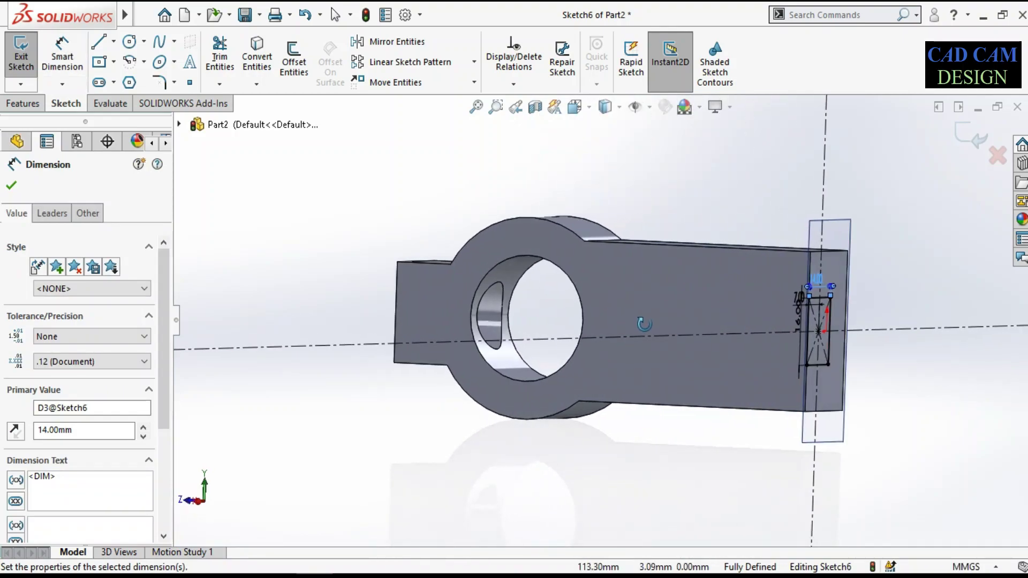
{"action": "scroll", "coordinate": [850, 358], "scroll_direction": "down", "scroll_amount": 2}
{"action": "scroll", "coordinate": [654, 360], "scroll_direction": "down", "scroll_amount": 1}
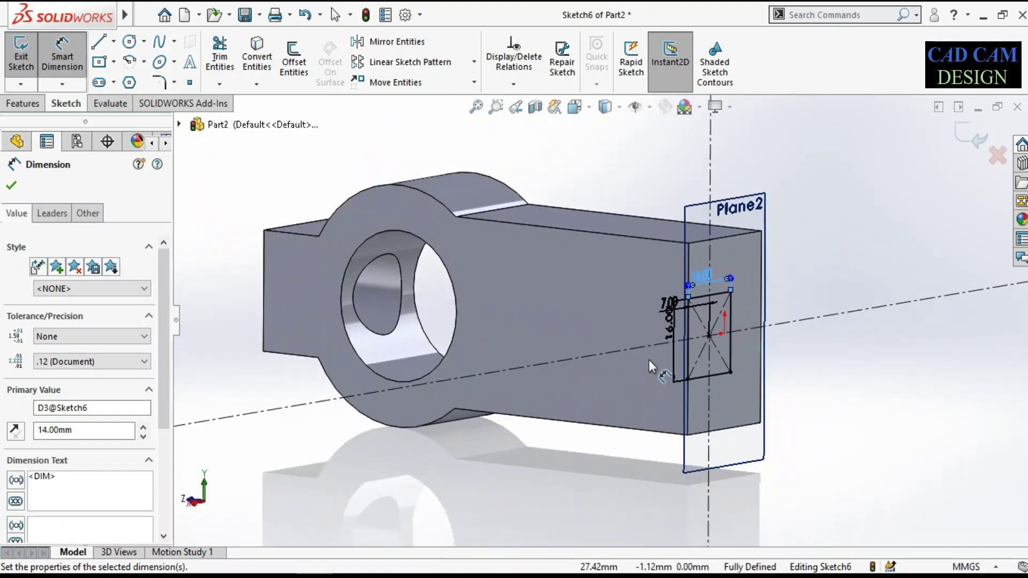
{"action": "left_click", "coordinate": [406, 566]}
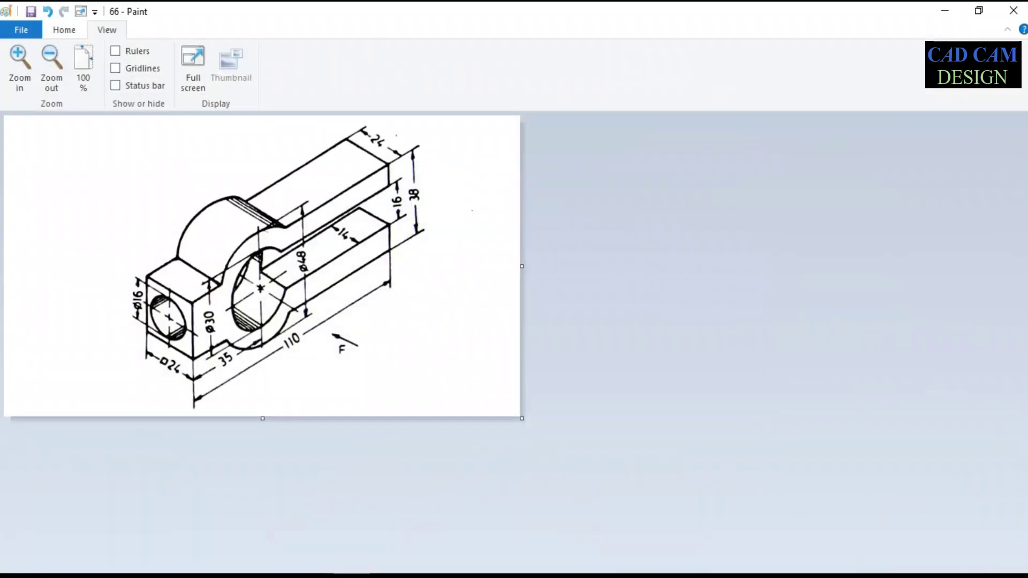
{"action": "left_click", "coordinate": [363, 566]}
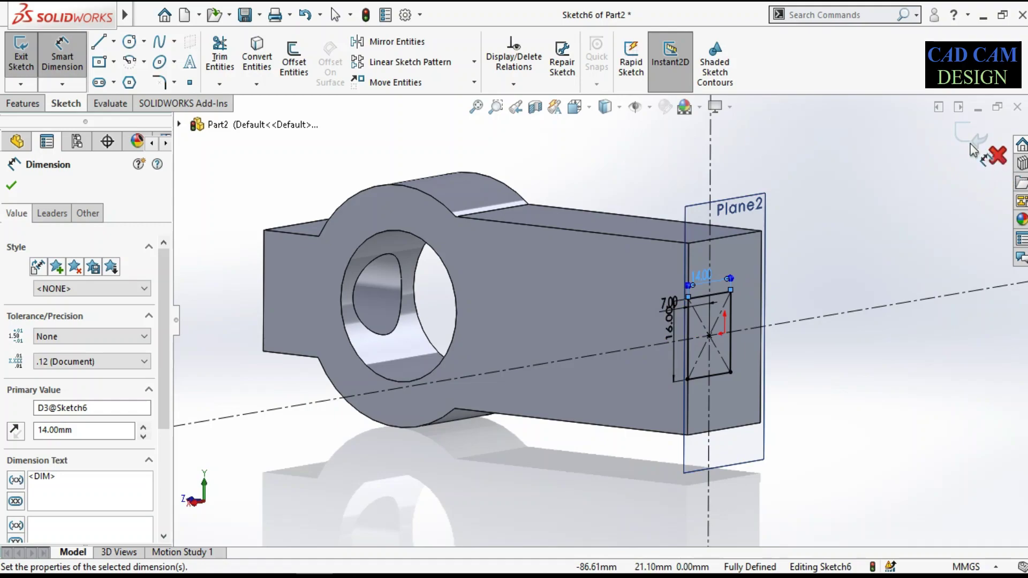
Step: Extrude-cut the slot rectangle Up To Surface, stopping at the large hole's inner face
{"action": "left_click", "coordinate": [13, 183]}
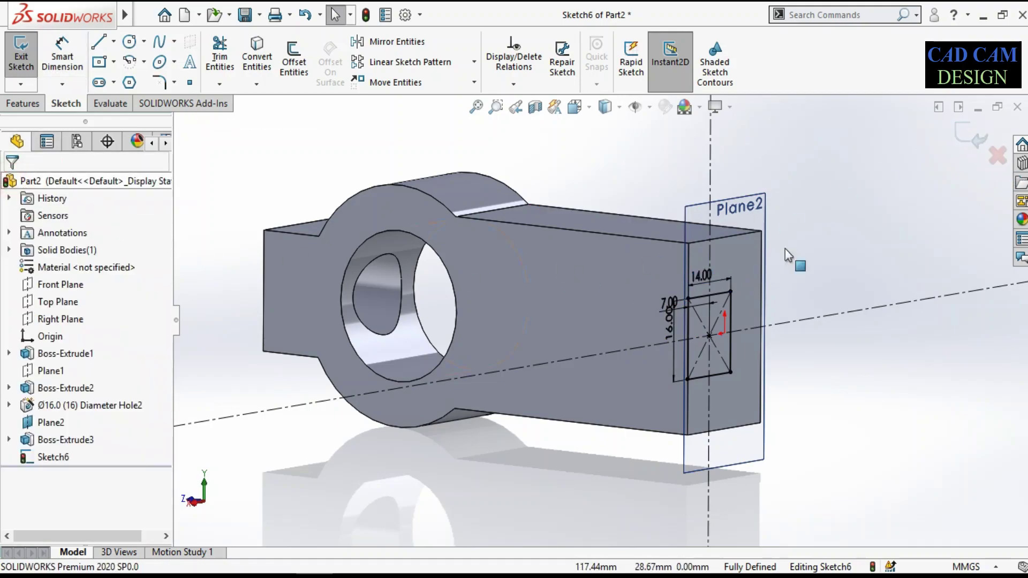
{"action": "key", "text": "ctrl+e"}
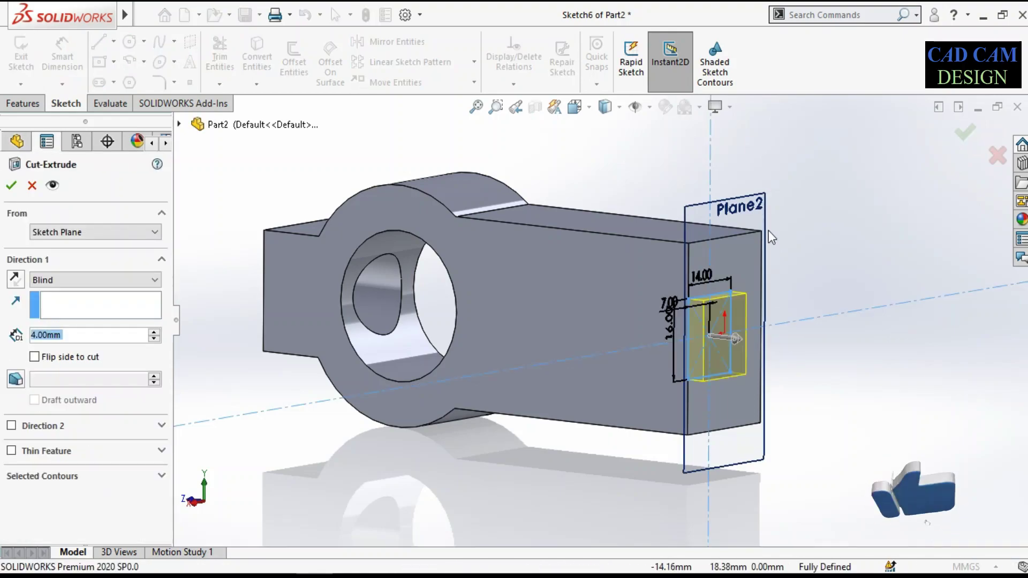
{"action": "mouse_move", "coordinate": [615, 343]}
{"action": "middle_mouse_down"}
{"action": "mouse_move", "coordinate": [653, 320]}
{"action": "mouse_move", "coordinate": [479, 320]}
{"action": "middle_mouse_up"}
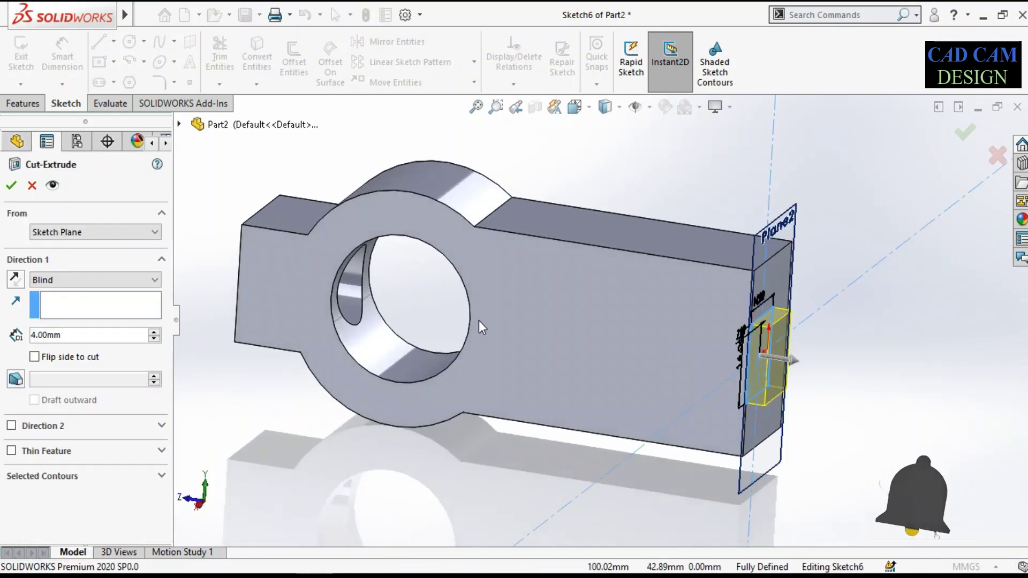
{"action": "left_click", "coordinate": [110, 279]}
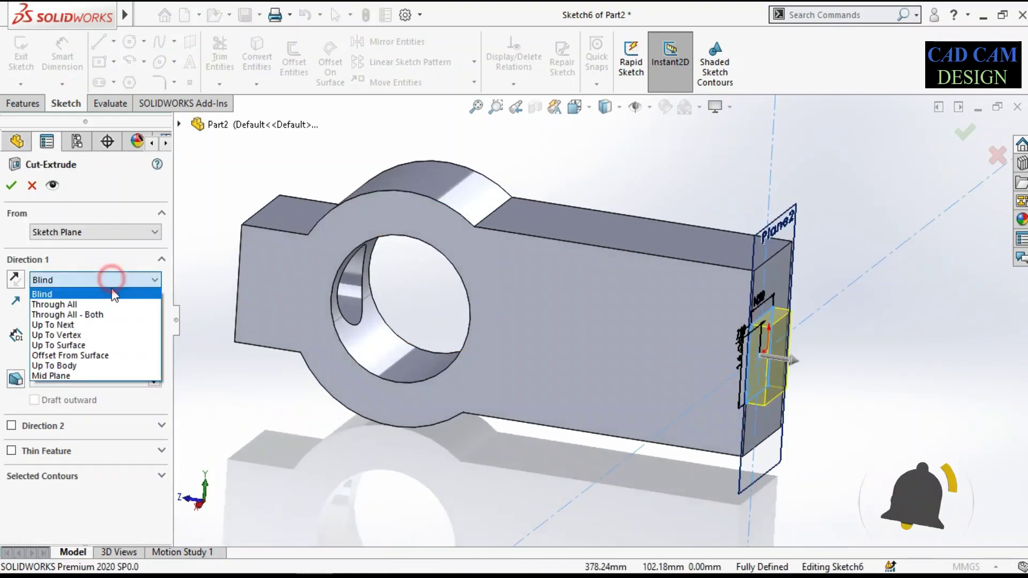
{"action": "left_click", "coordinate": [85, 347]}
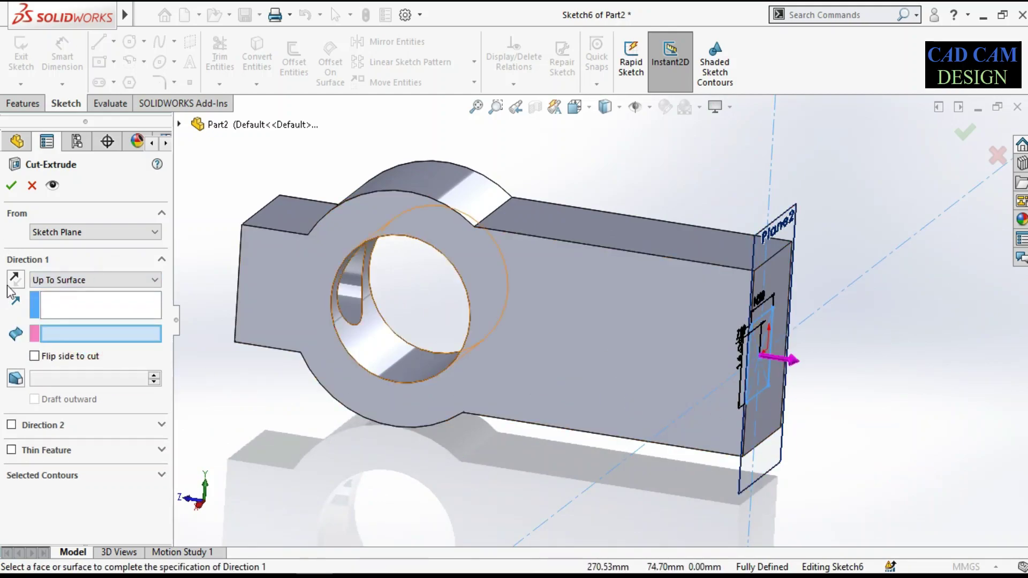
{"action": "middle_click_drag", "start_coordinate": [474, 321], "coordinate": [492, 323]}
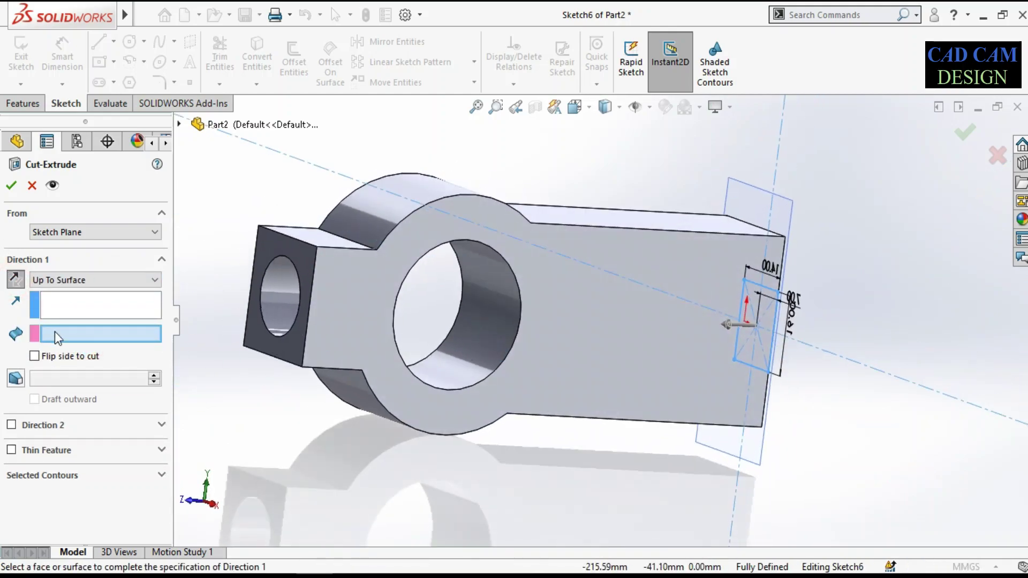
{"action": "left_click", "coordinate": [493, 325]}
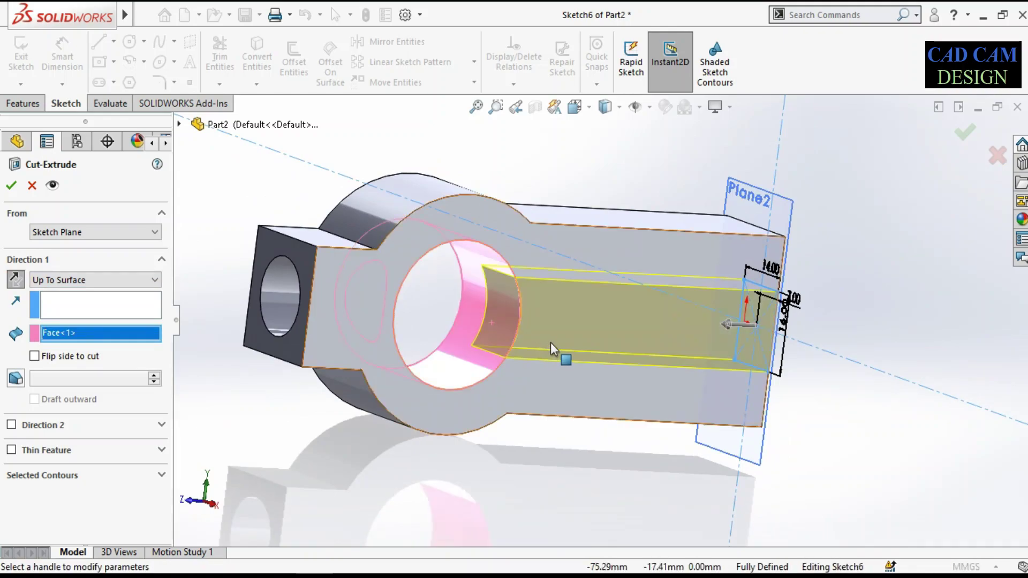
{"action": "mouse_move", "coordinate": [551, 342]}
{"action": "middle_mouse_down"}
{"action": "mouse_move", "coordinate": [551, 324]}
{"action": "mouse_move", "coordinate": [460, 299]}
{"action": "middle_mouse_up"}
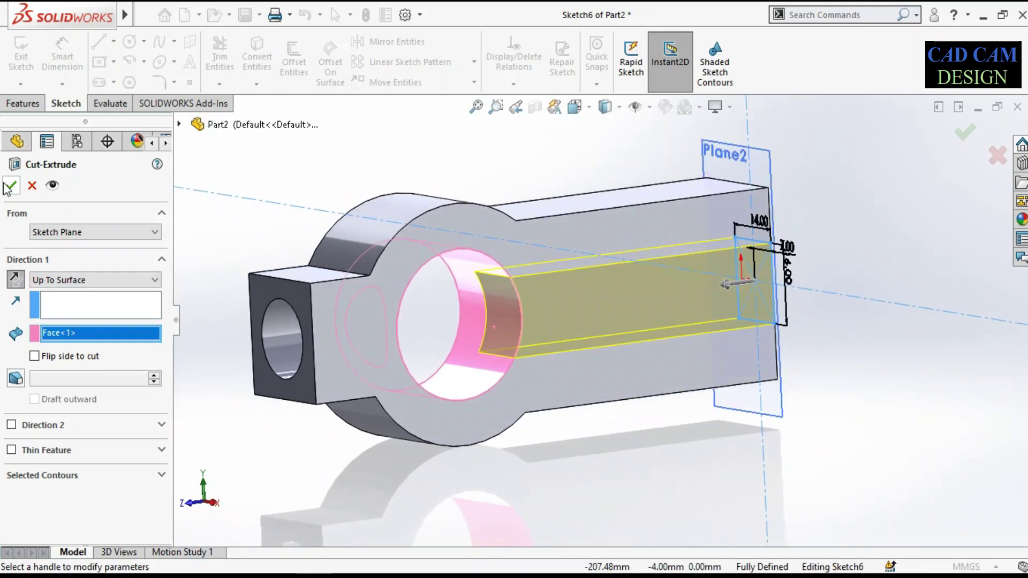
{"action": "key", "text": "Return"}
Step: Hide Plane2 so only the bracket's solid body is shown
{"action": "left_click", "coordinate": [869, 207]}
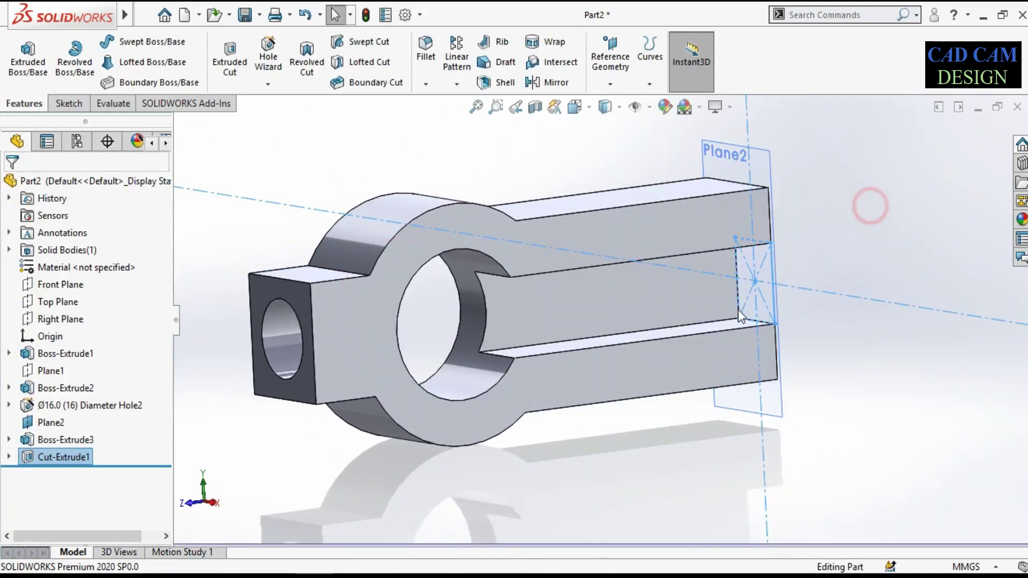
{"action": "scroll", "coordinate": [701, 268], "scroll_direction": "up", "scroll_amount": 3}
{"action": "scroll", "coordinate": [702, 268], "scroll_direction": "down", "scroll_amount": 3}
{"action": "middle_click_drag", "start_coordinate": [595, 288], "coordinate": [806, 257]}
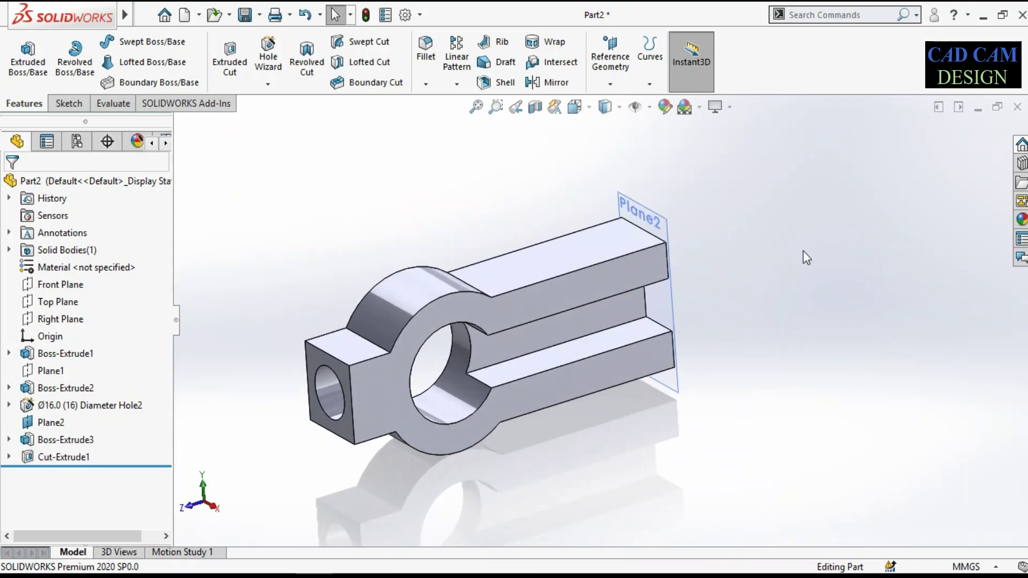
{"action": "left_click", "coordinate": [658, 221]}
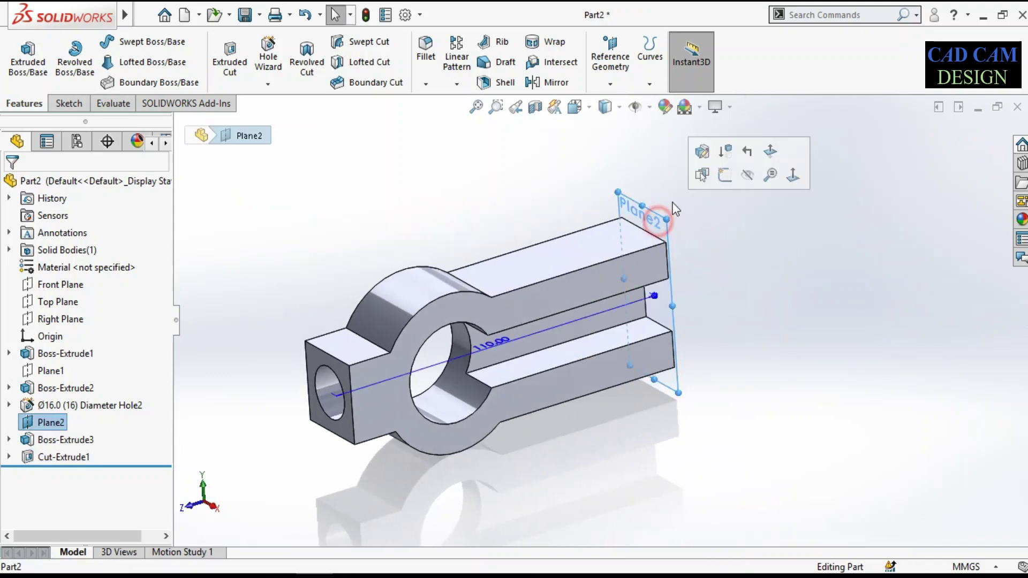
{"action": "left_click", "coordinate": [741, 175]}
{"action": "left_click", "coordinate": [829, 323]}
Step: Switch the bracket to the Isometric view and check it against the reference drawing
{"action": "scroll", "coordinate": [330, 350], "scroll_direction": "down", "scroll_amount": 2}
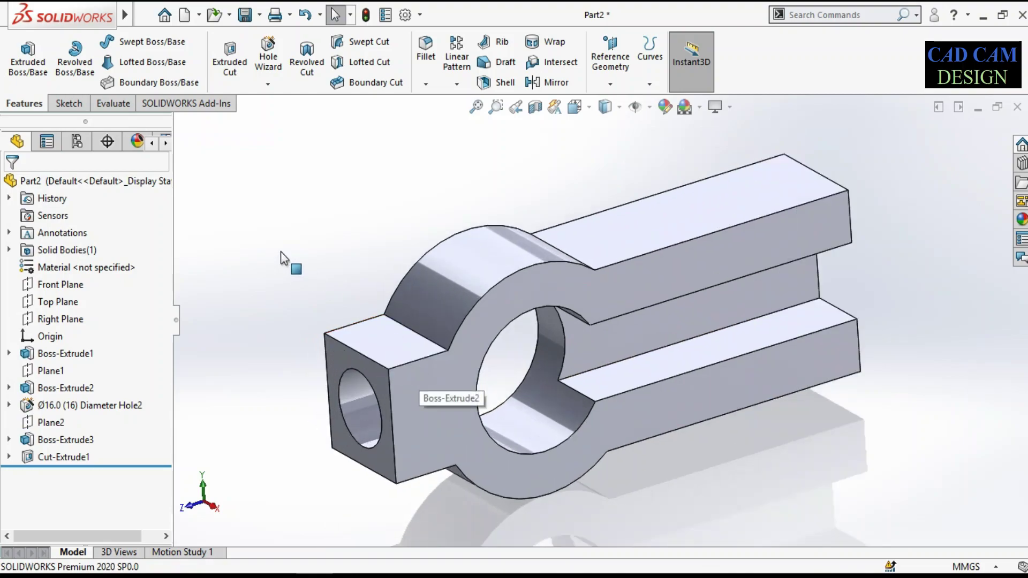
{"action": "key", "text": "space"}
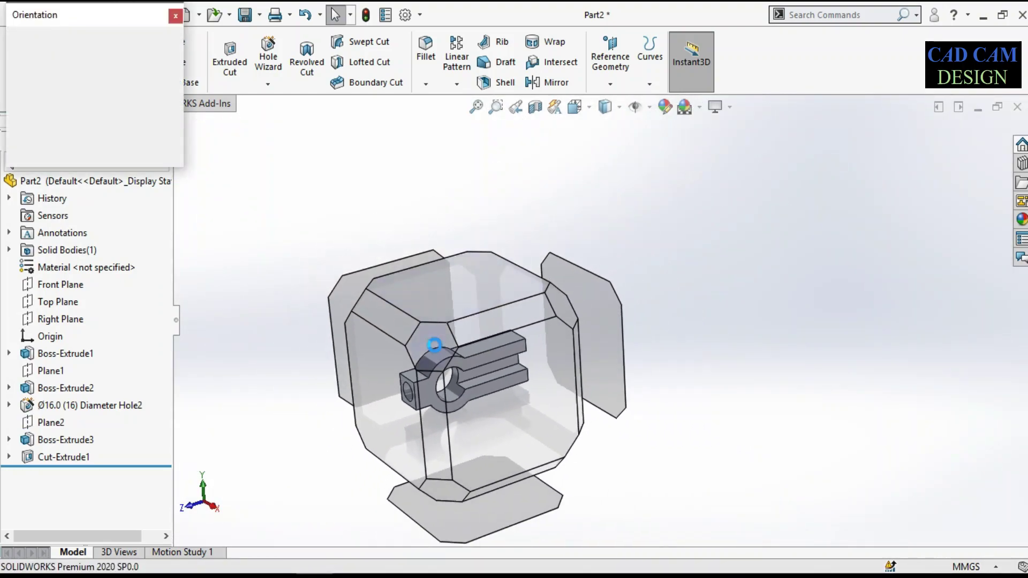
{"action": "left_click", "coordinate": [461, 360]}
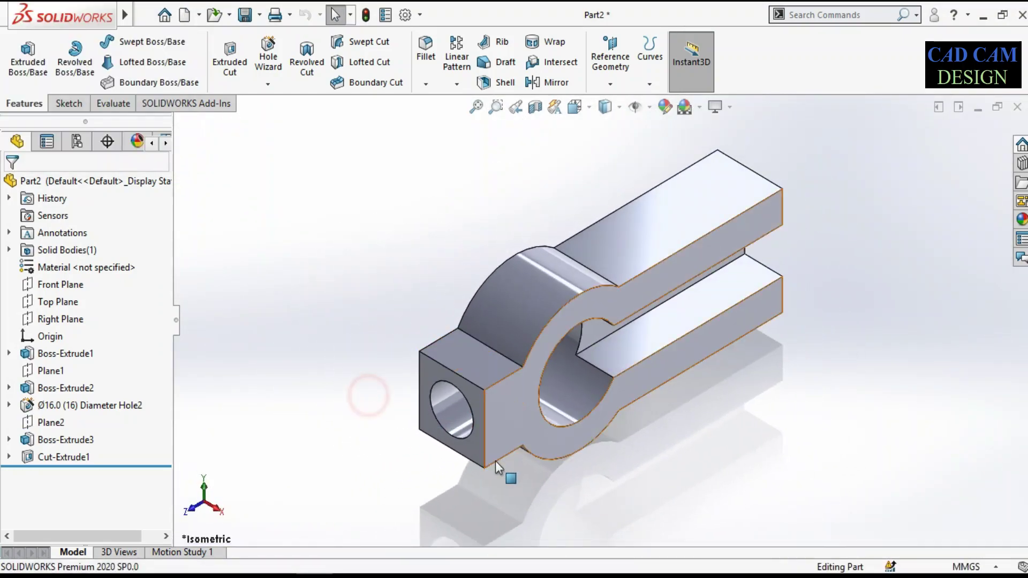
{"action": "left_click", "coordinate": [362, 568]}
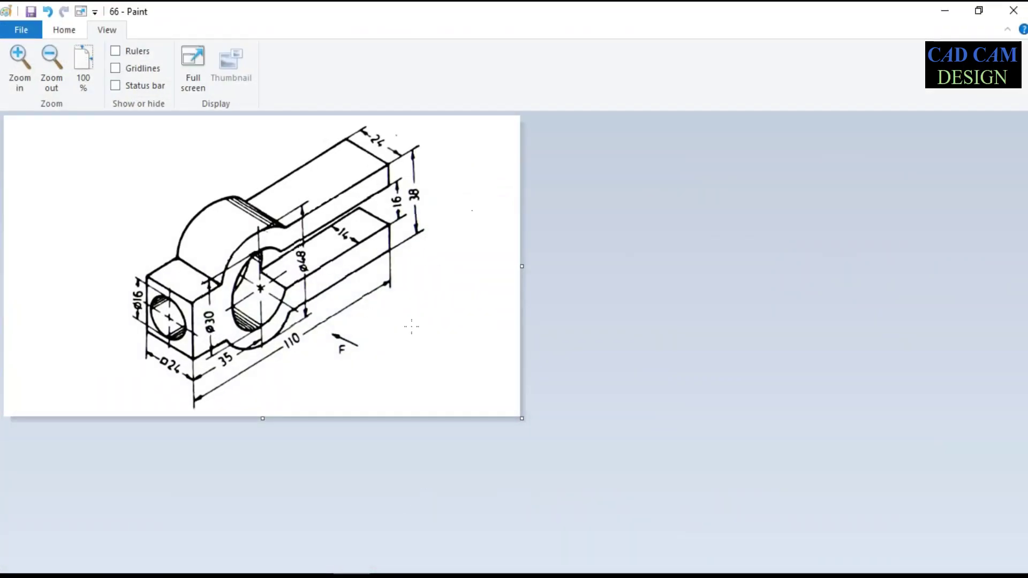
{"action": "left_click", "coordinate": [944, 10]}
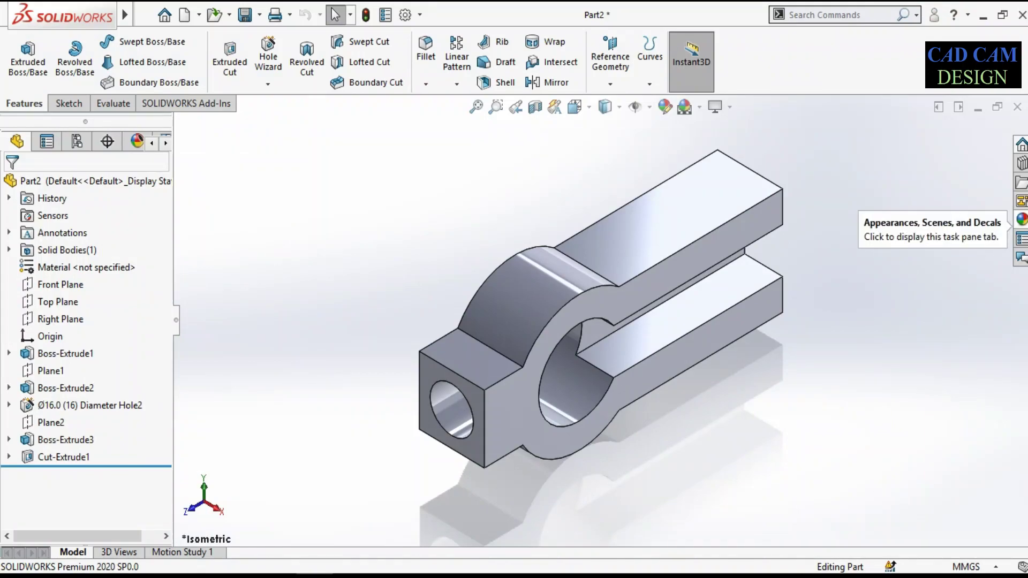
Step: Apply the Painted > Car metallic gold appearance to the whole bracket part
{"action": "left_click", "coordinate": [1023, 218]}
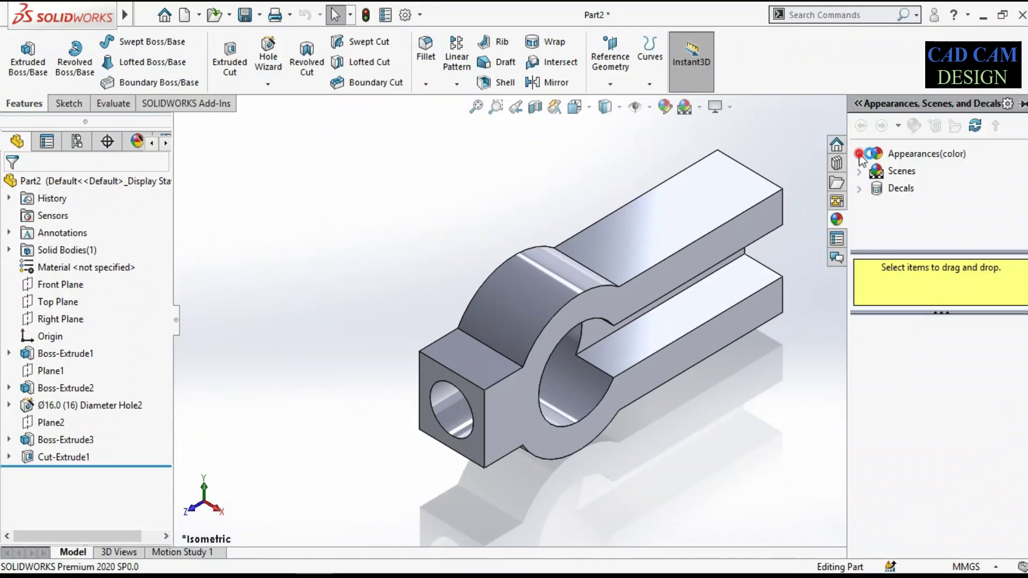
{"action": "left_click", "coordinate": [859, 154]}
{"action": "left_click", "coordinate": [877, 209]}
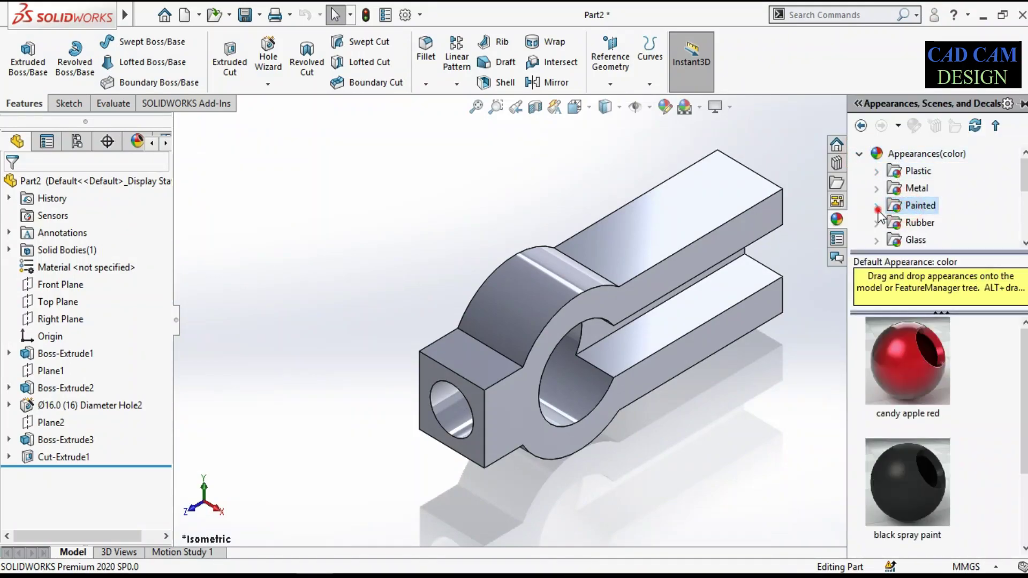
{"action": "left_click", "coordinate": [877, 206]}
{"action": "left_click", "coordinate": [927, 206]}
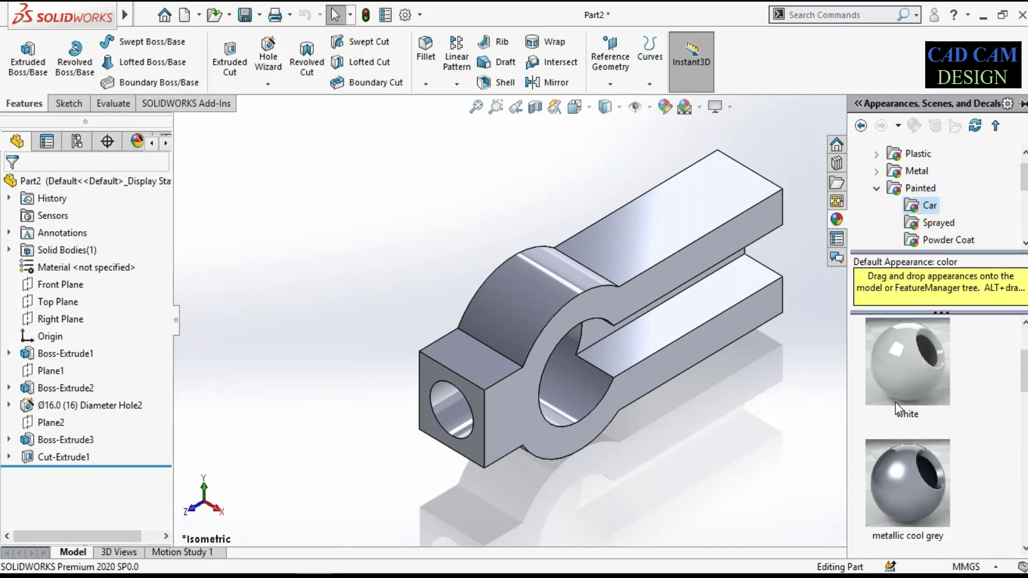
{"action": "scroll", "coordinate": [897, 403], "scroll_direction": "down", "scroll_amount": 1}
{"action": "scroll", "coordinate": [897, 403], "scroll_direction": "down", "scroll_amount": 1}
{"action": "left_click_drag", "start_coordinate": [917, 377], "coordinate": [687, 303]}
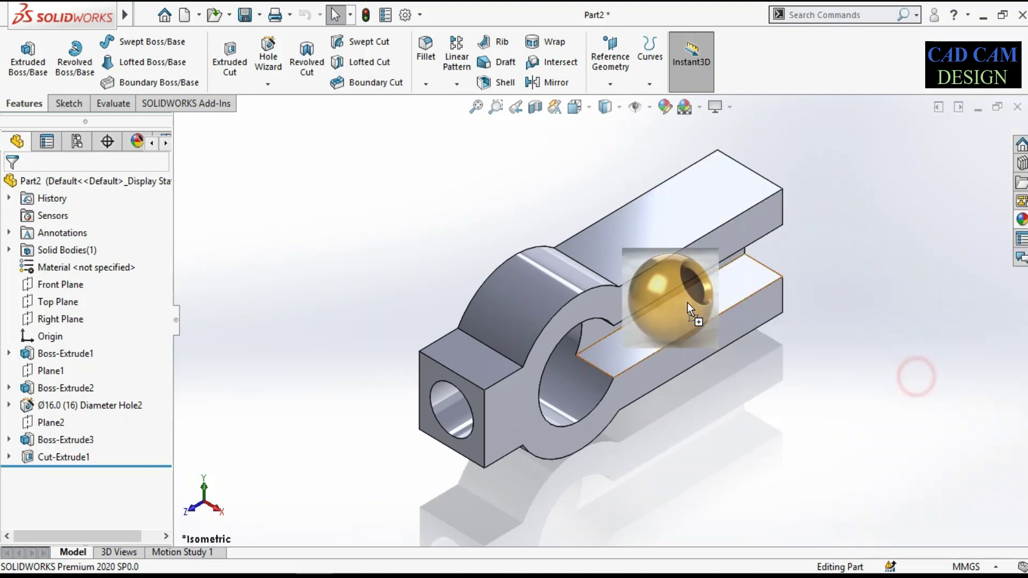
{"action": "left_click", "coordinate": [684, 300]}
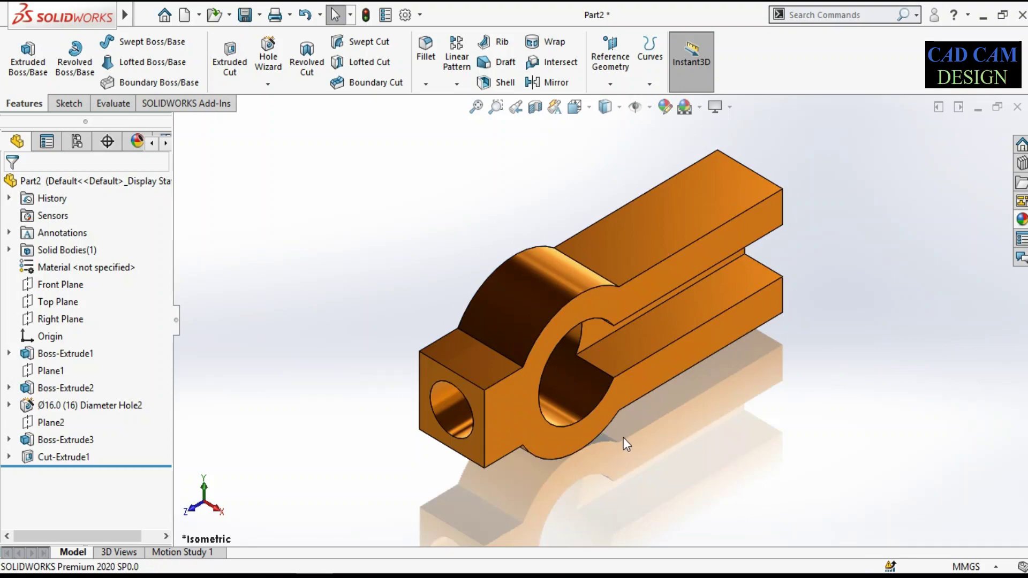